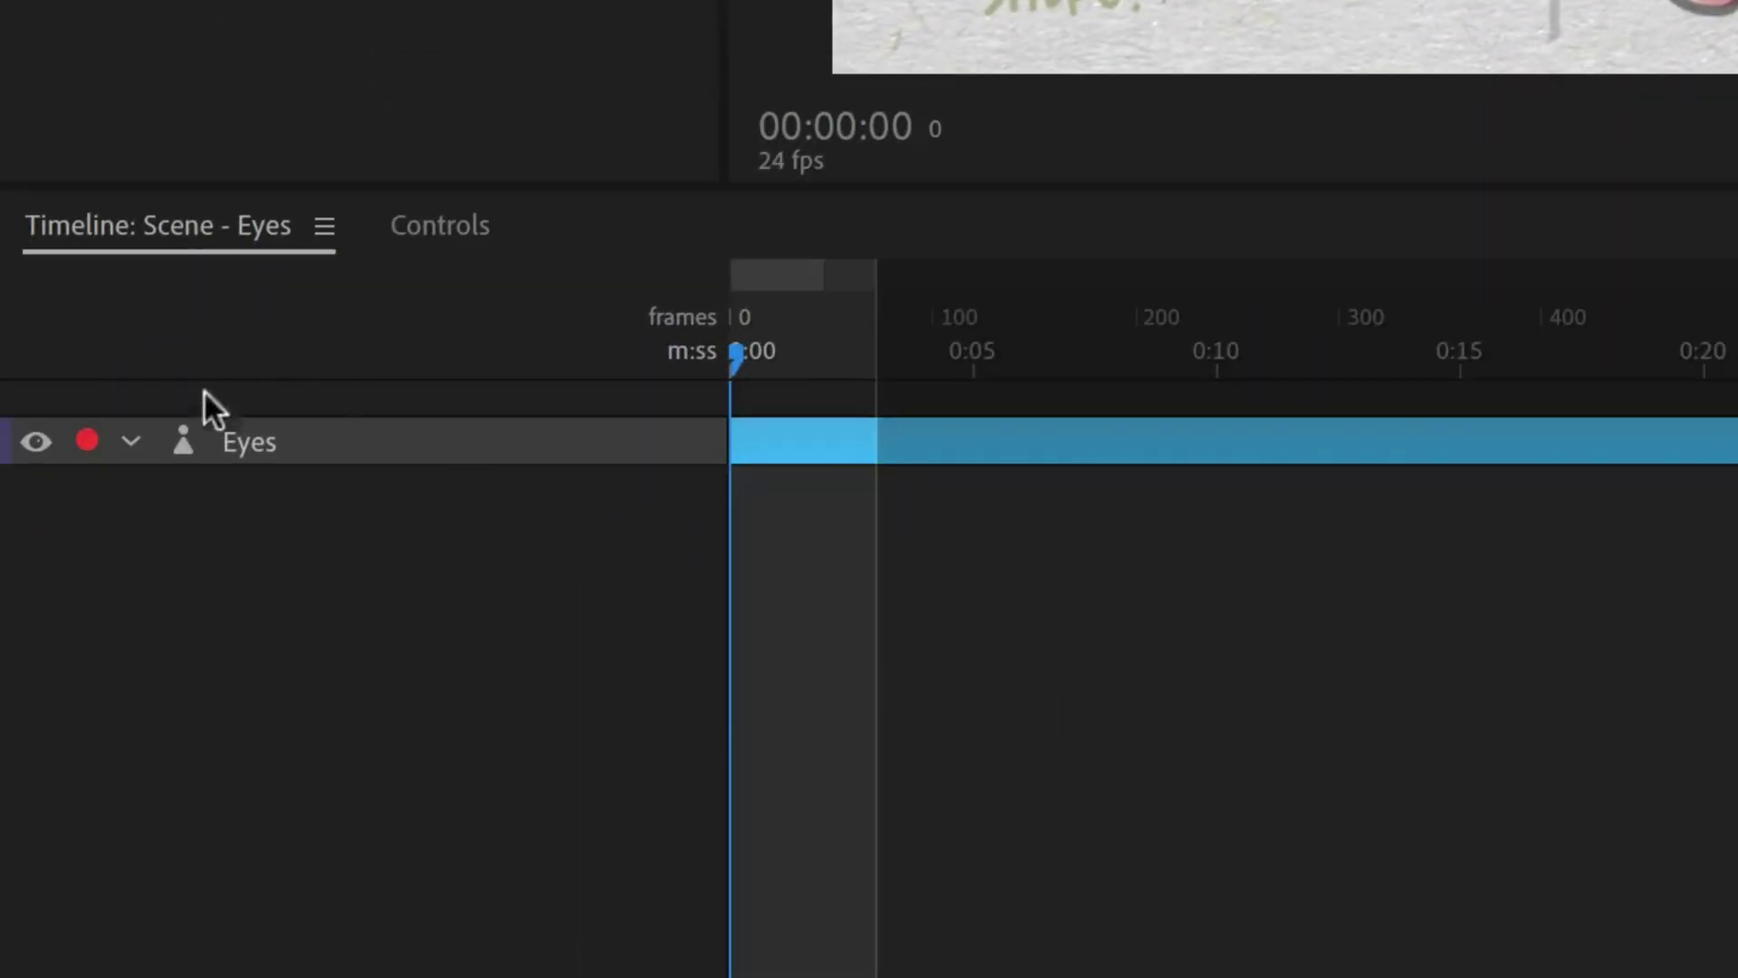
Open the Eyes puppet in Rig mode and review the Yellow, Green, Blue and Red head groups
double_click(331, 441)
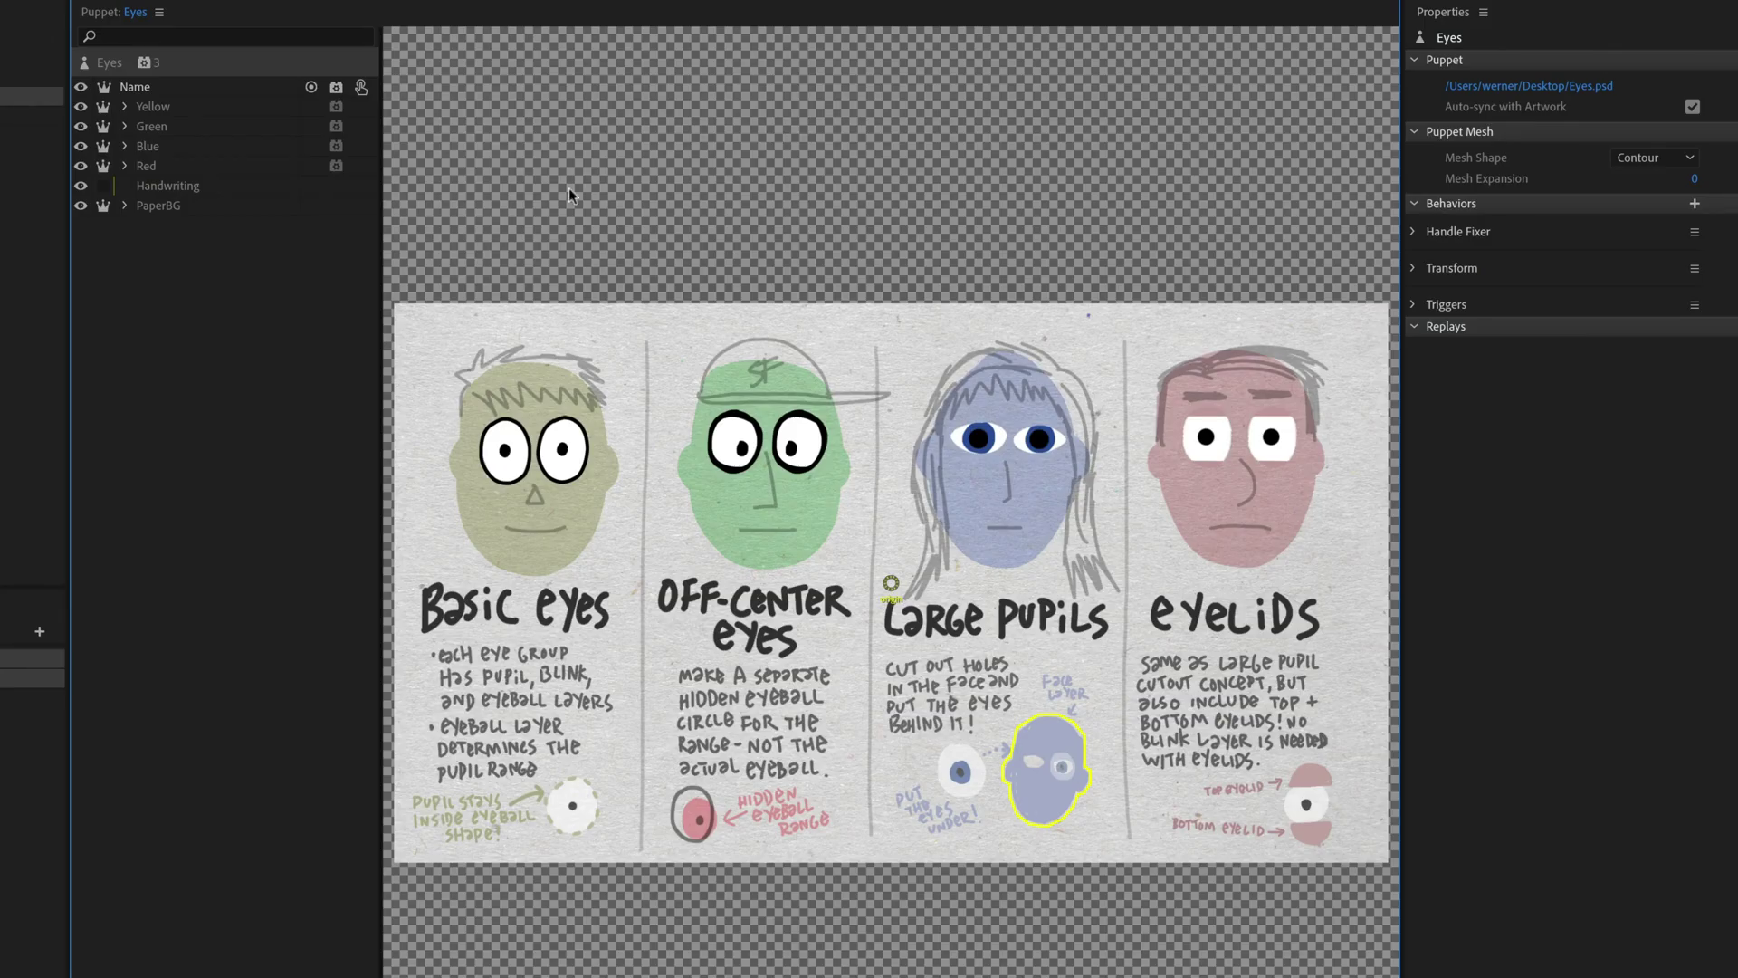
left_click(188, 105)
left_click(177, 128)
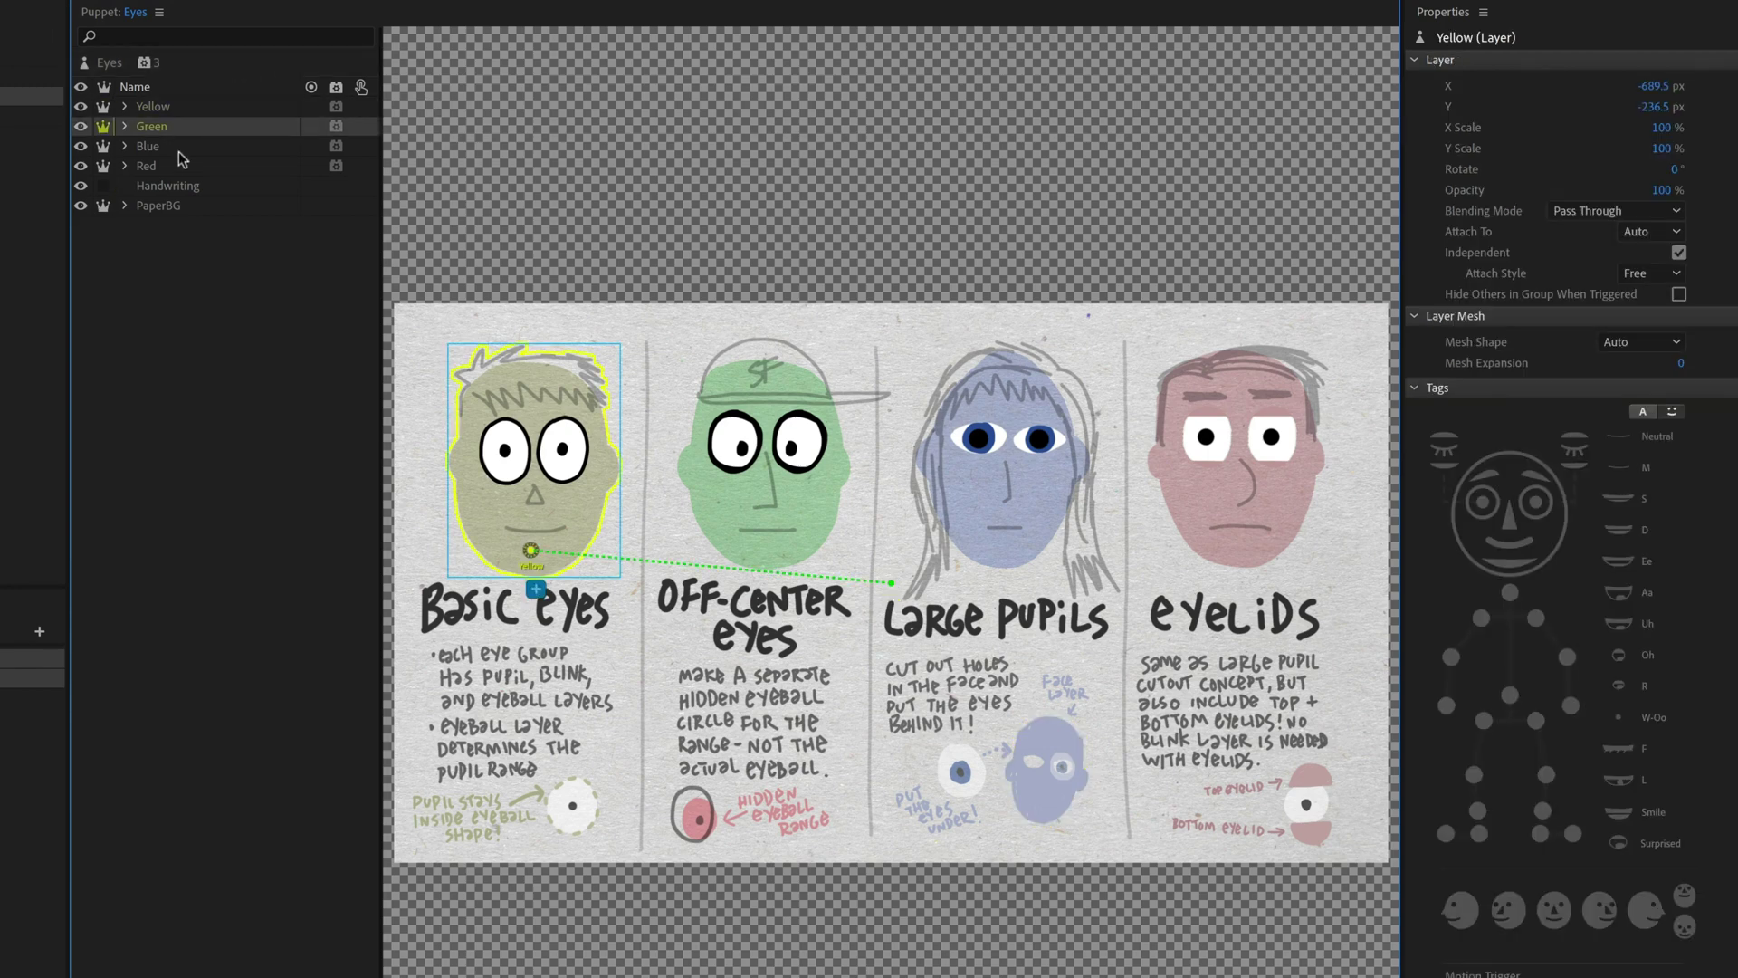
left_click(180, 149)
left_click(181, 167)
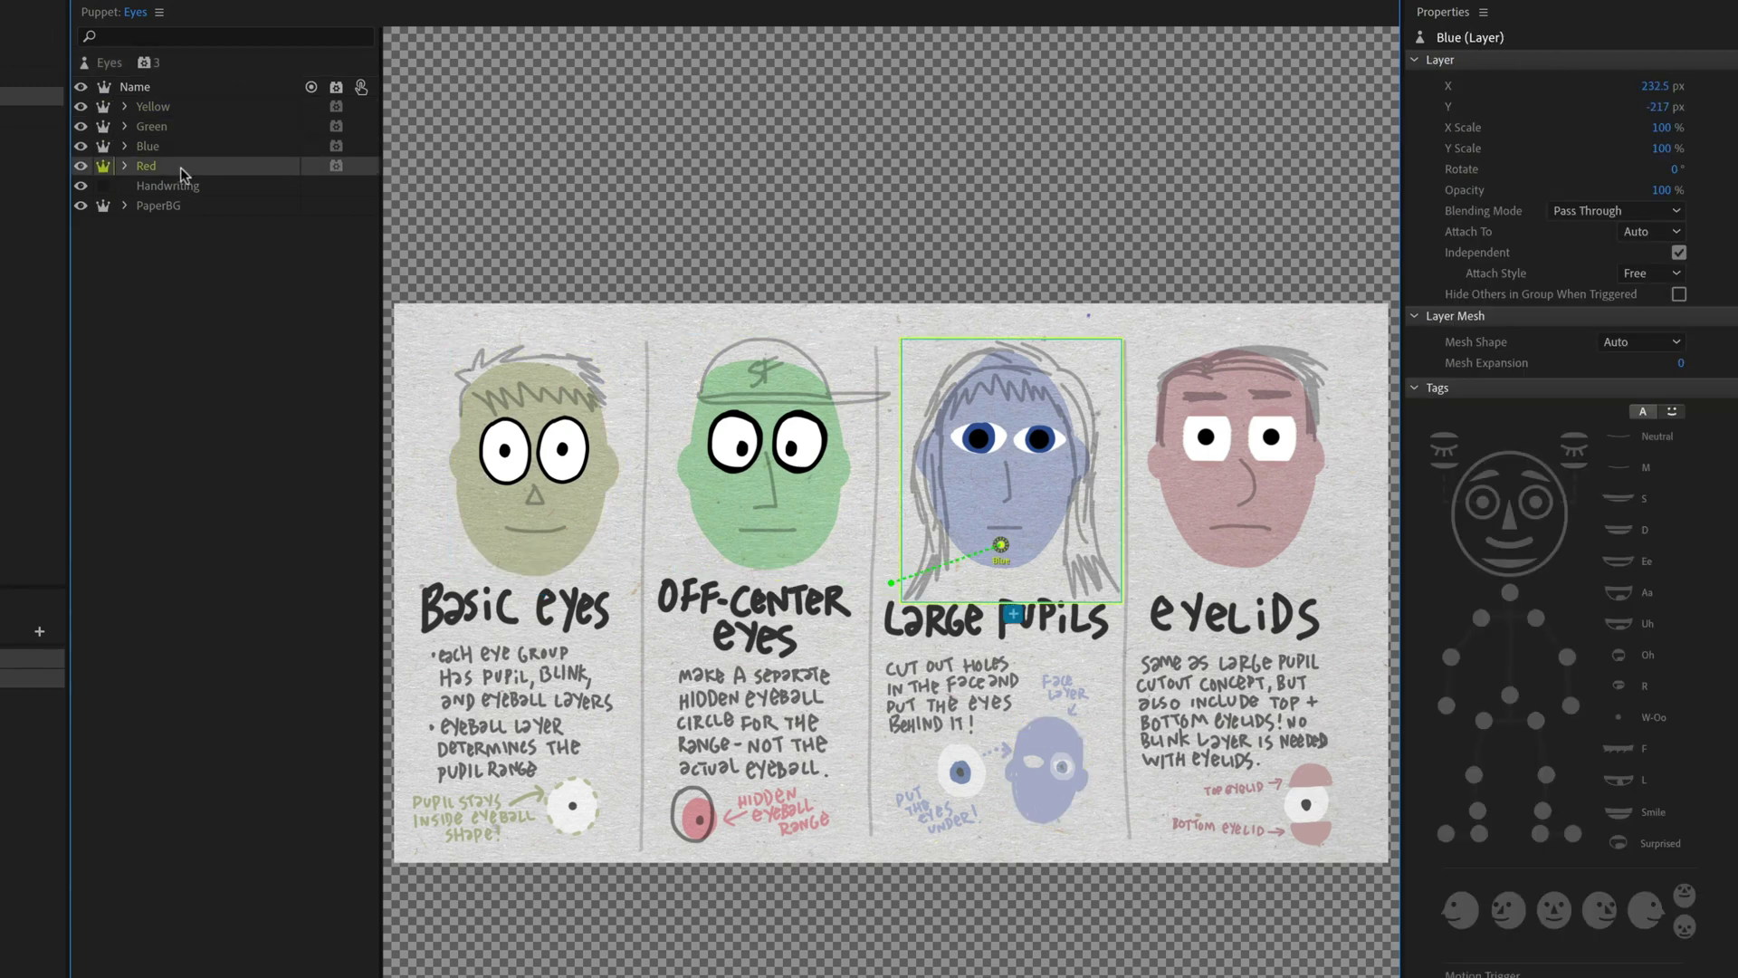
left_click(126, 165)
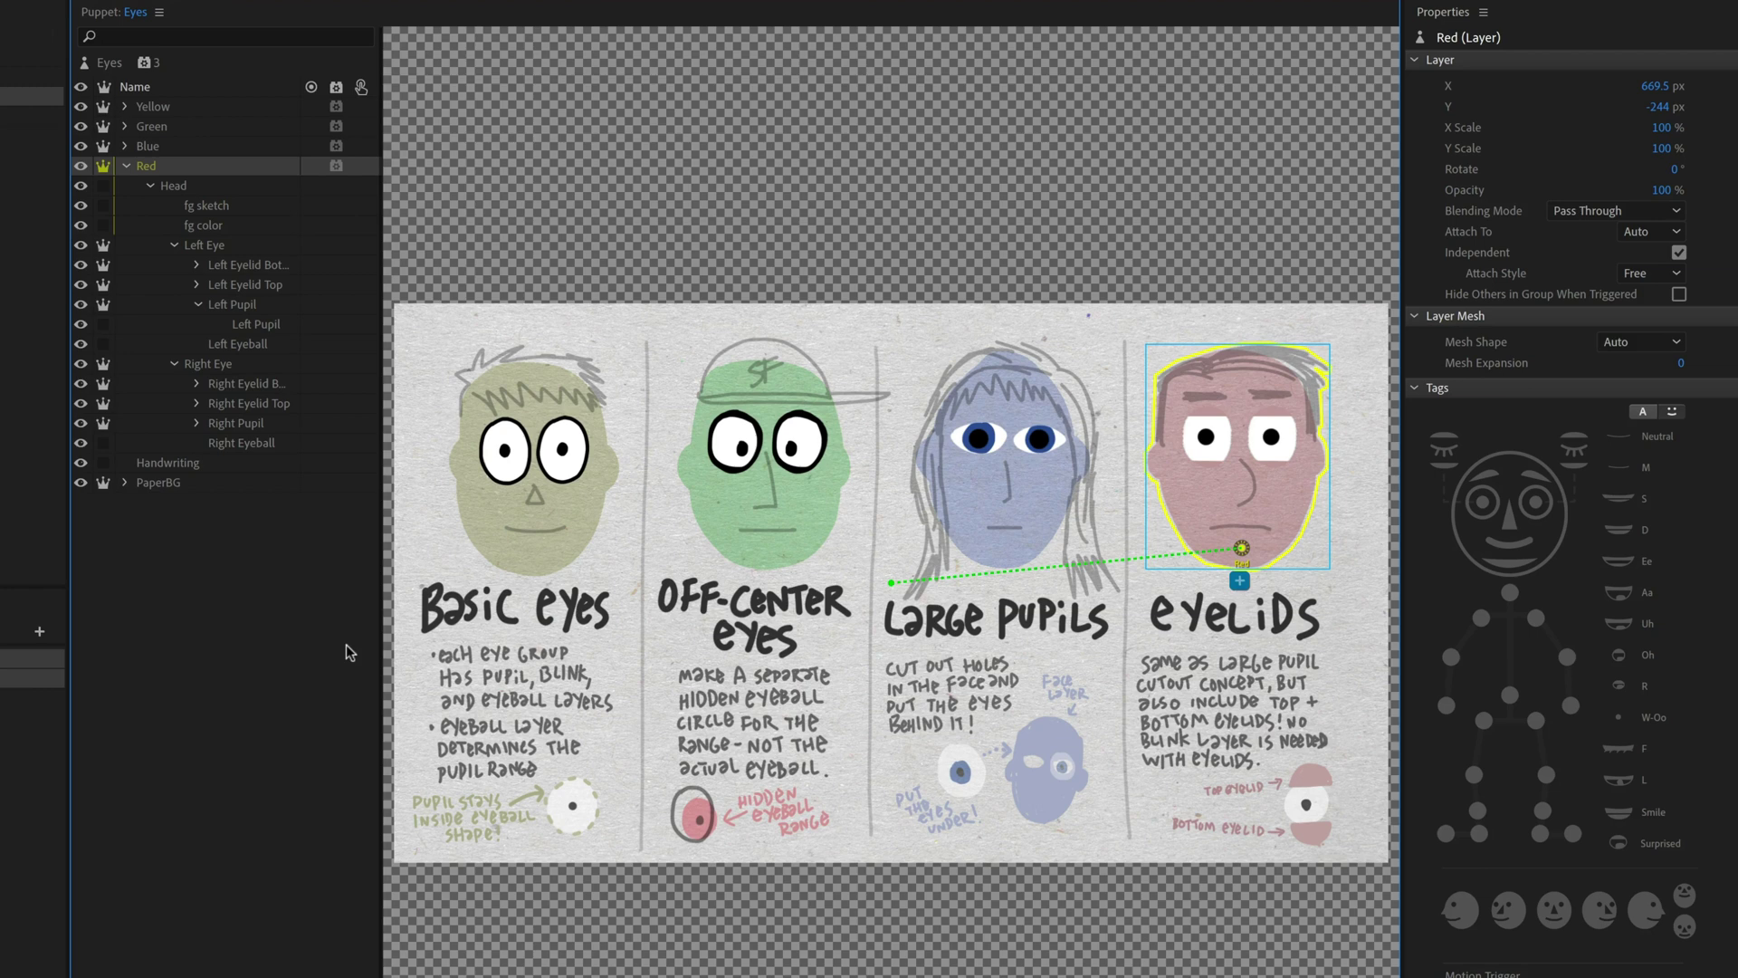
Inspect the Red head's Left Eye and Left Pupil layers, tagged Left Pupil and Left Pupil Size
left_click(234, 247)
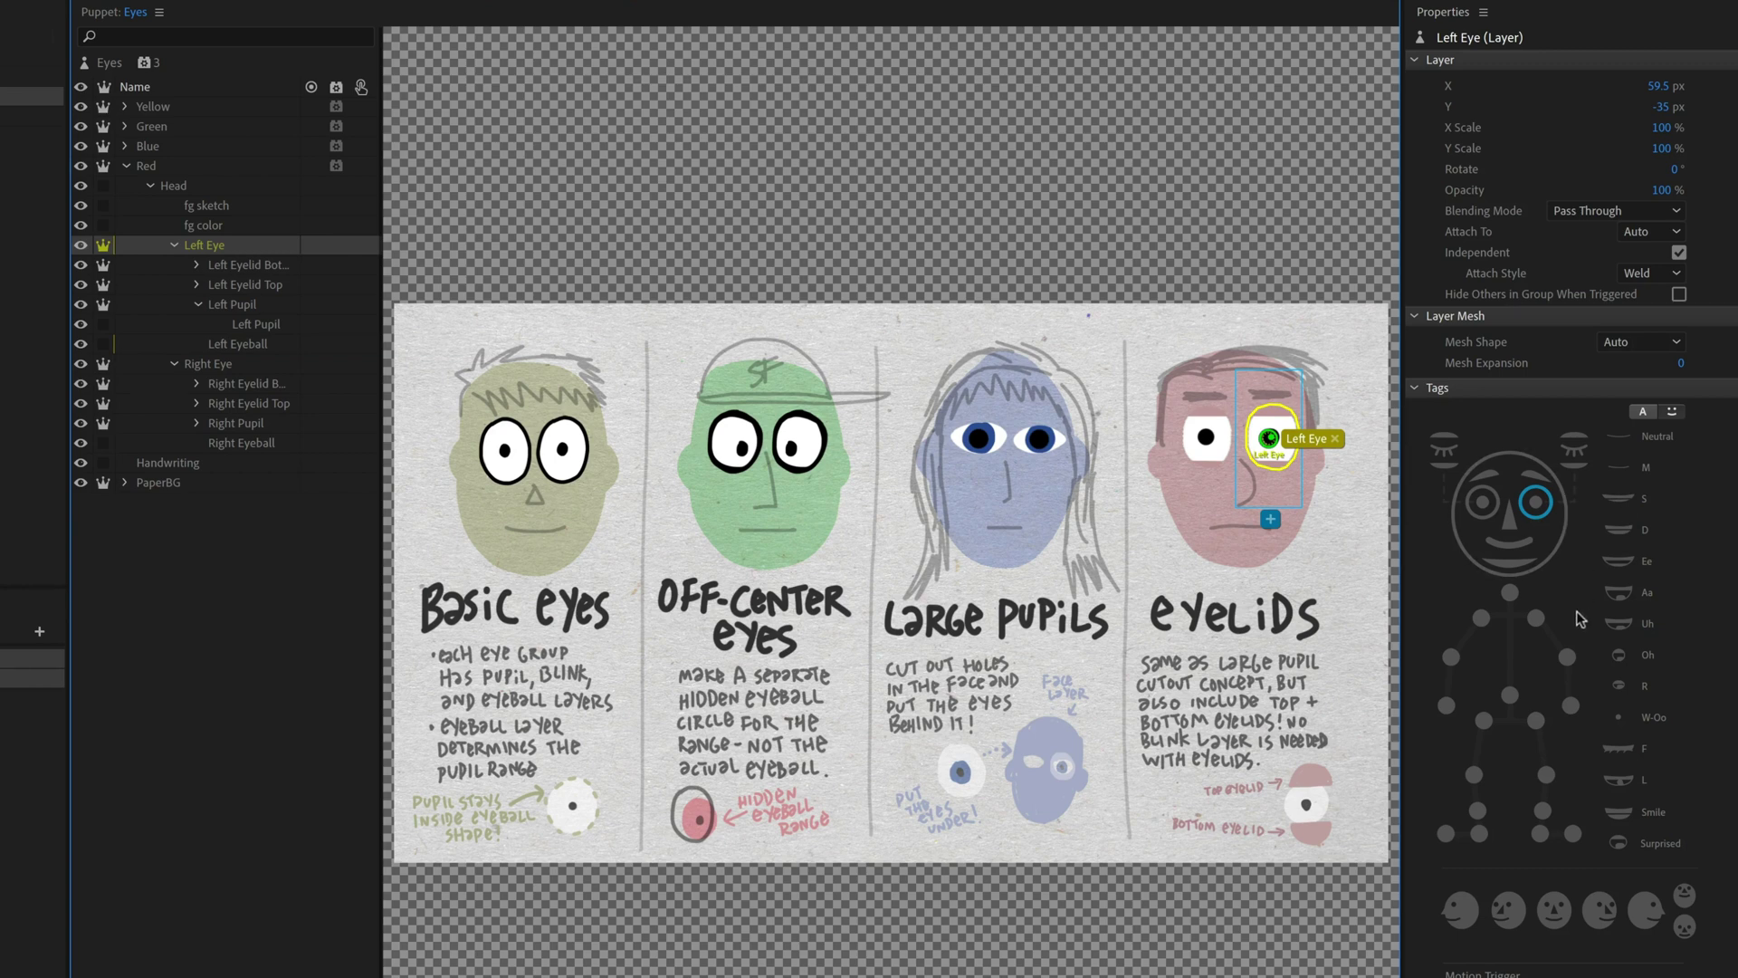
left_click(233, 308)
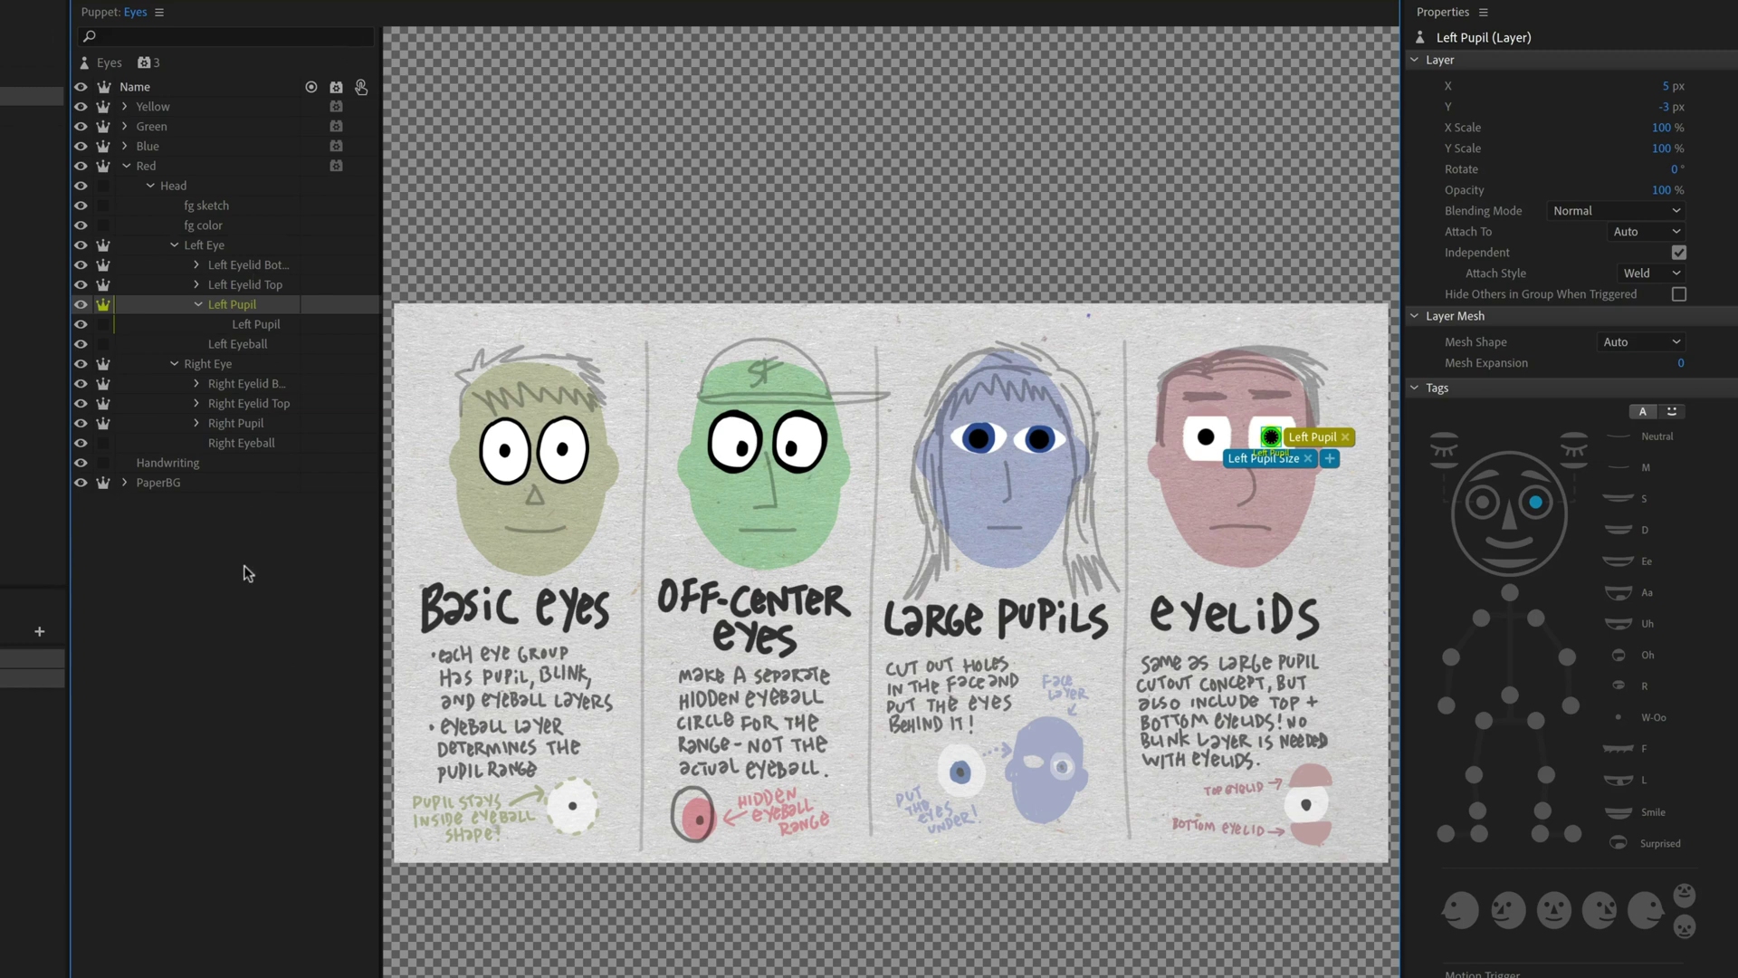
left_click(131, 169)
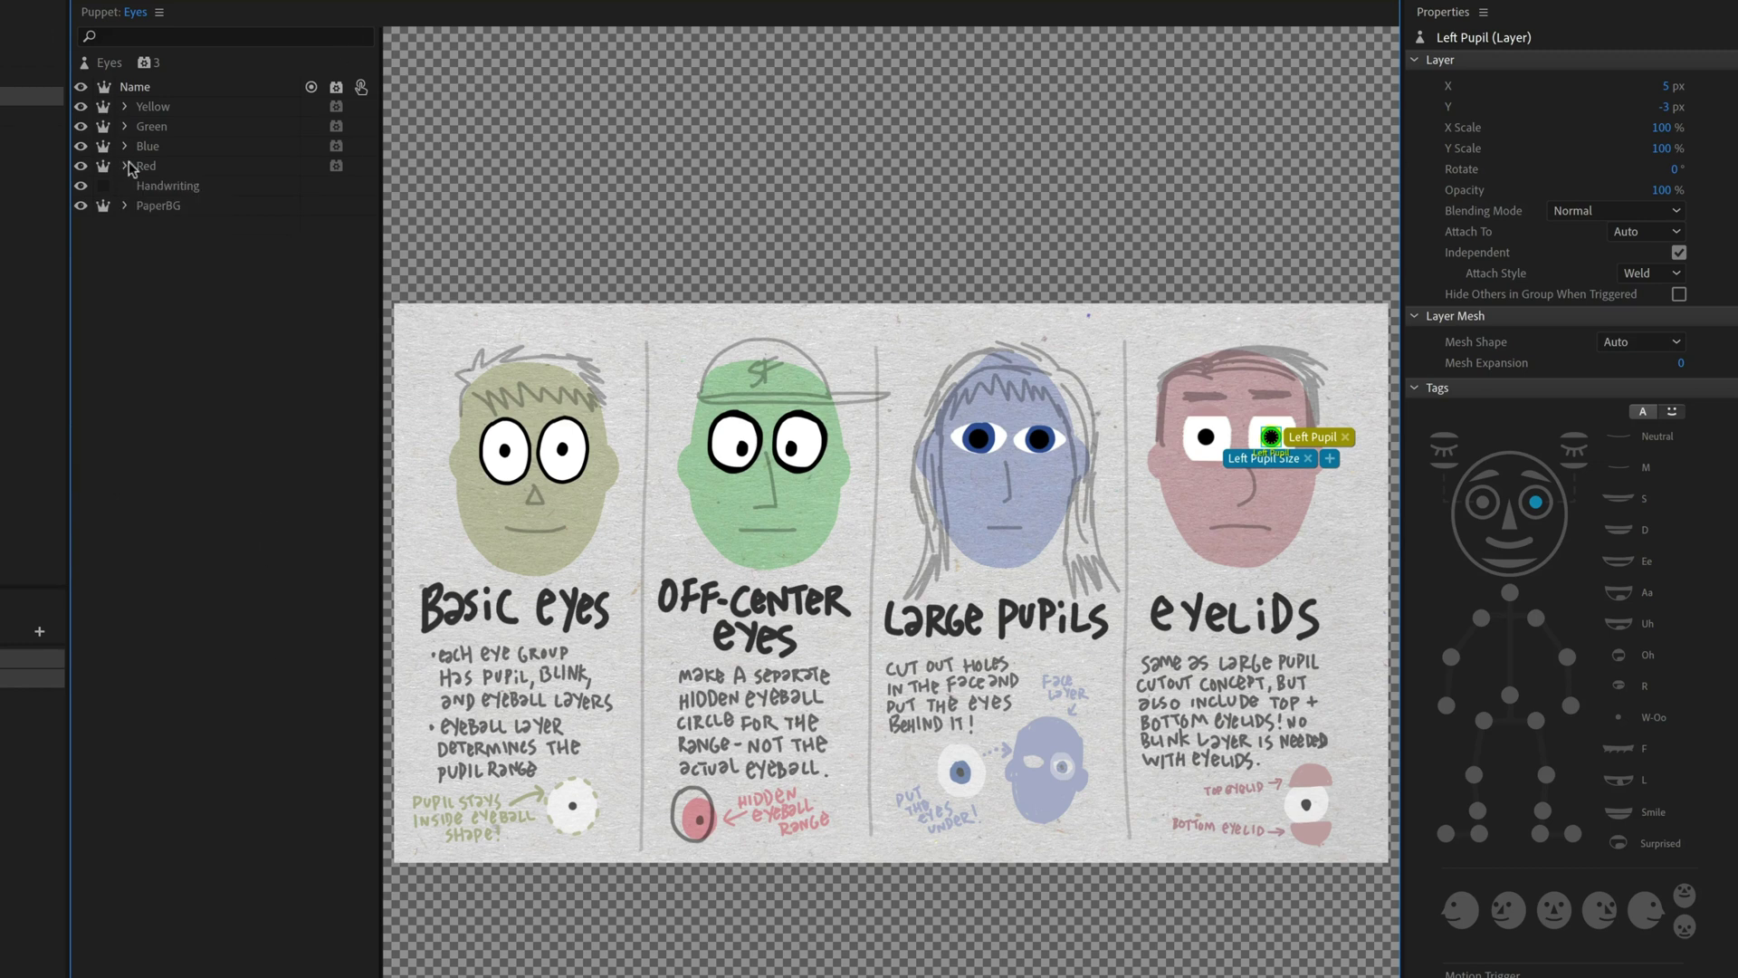
left_click(246, 382)
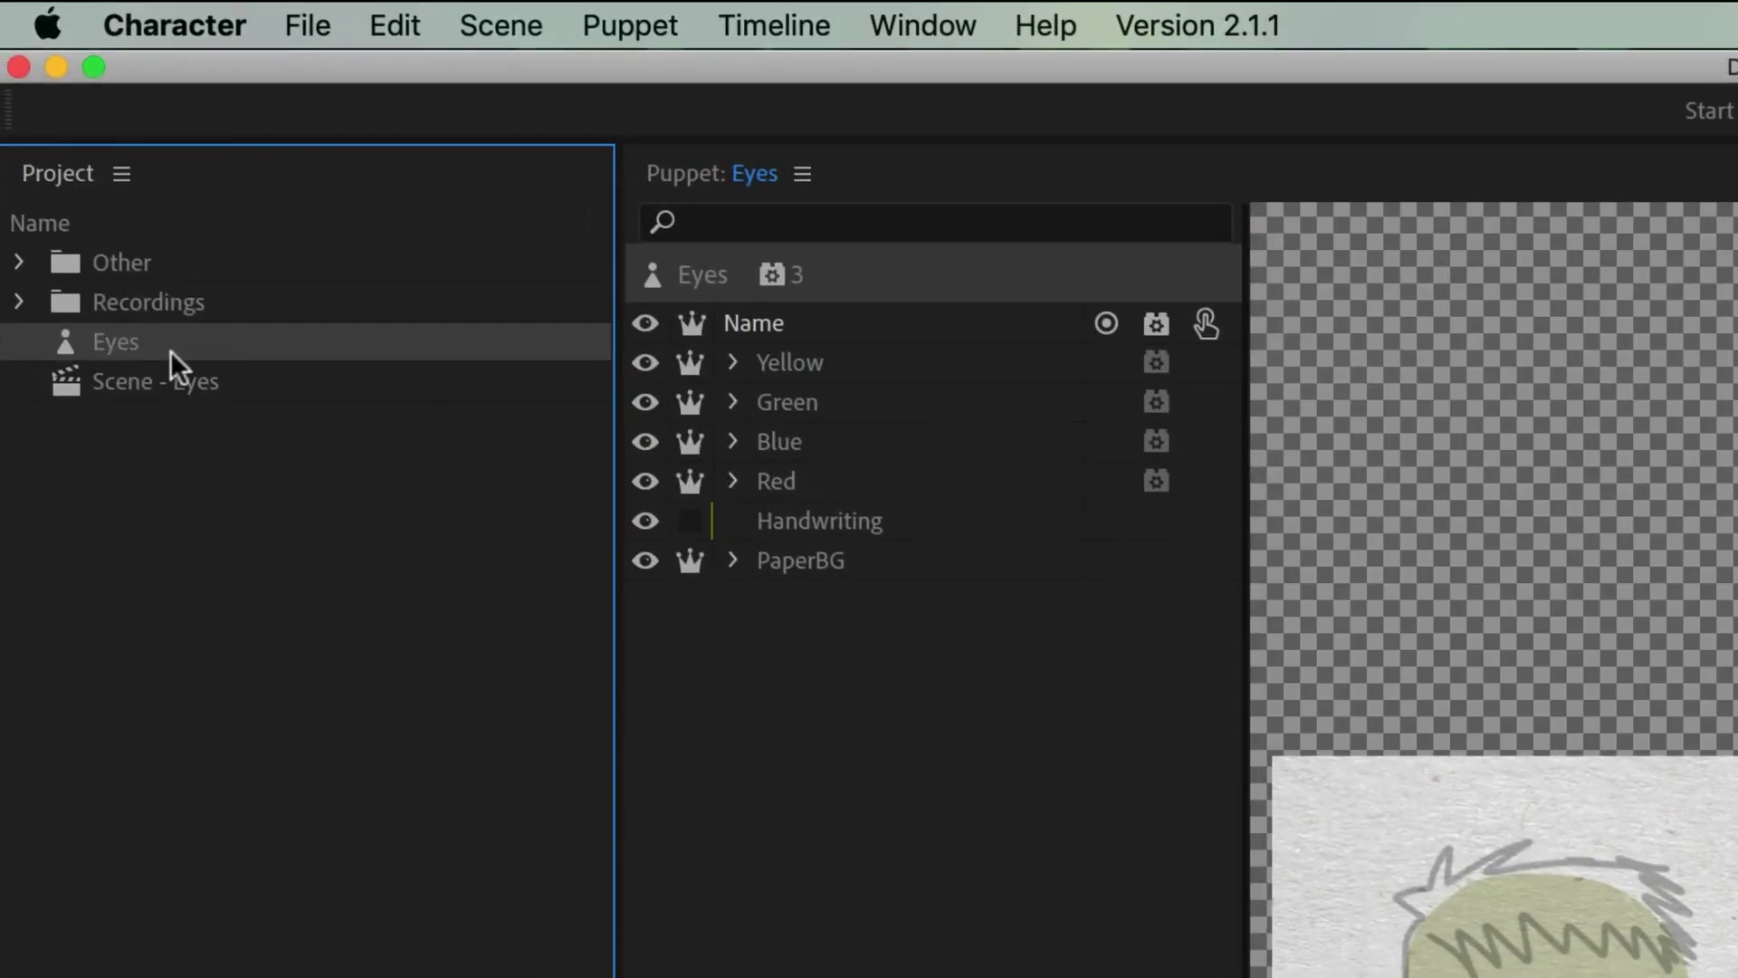
left_click(382, 11)
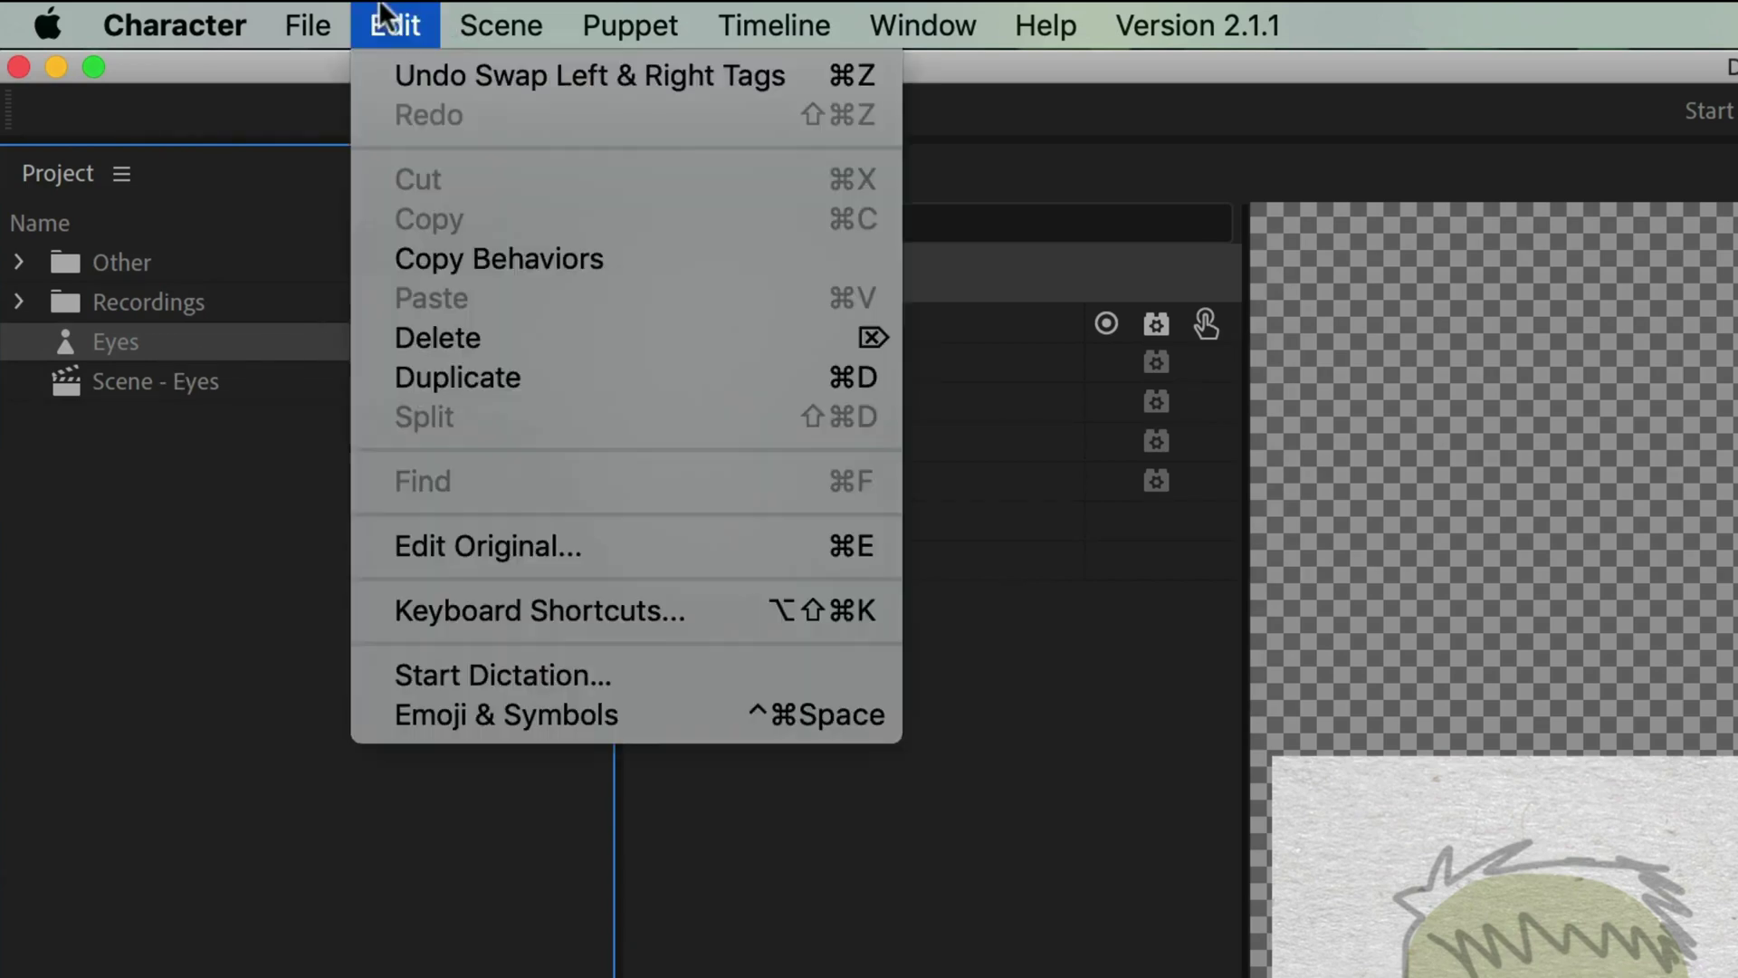
Open the original Eyes.psd in Photoshop and expand the +Yellow head's Head group
left_click(670, 546)
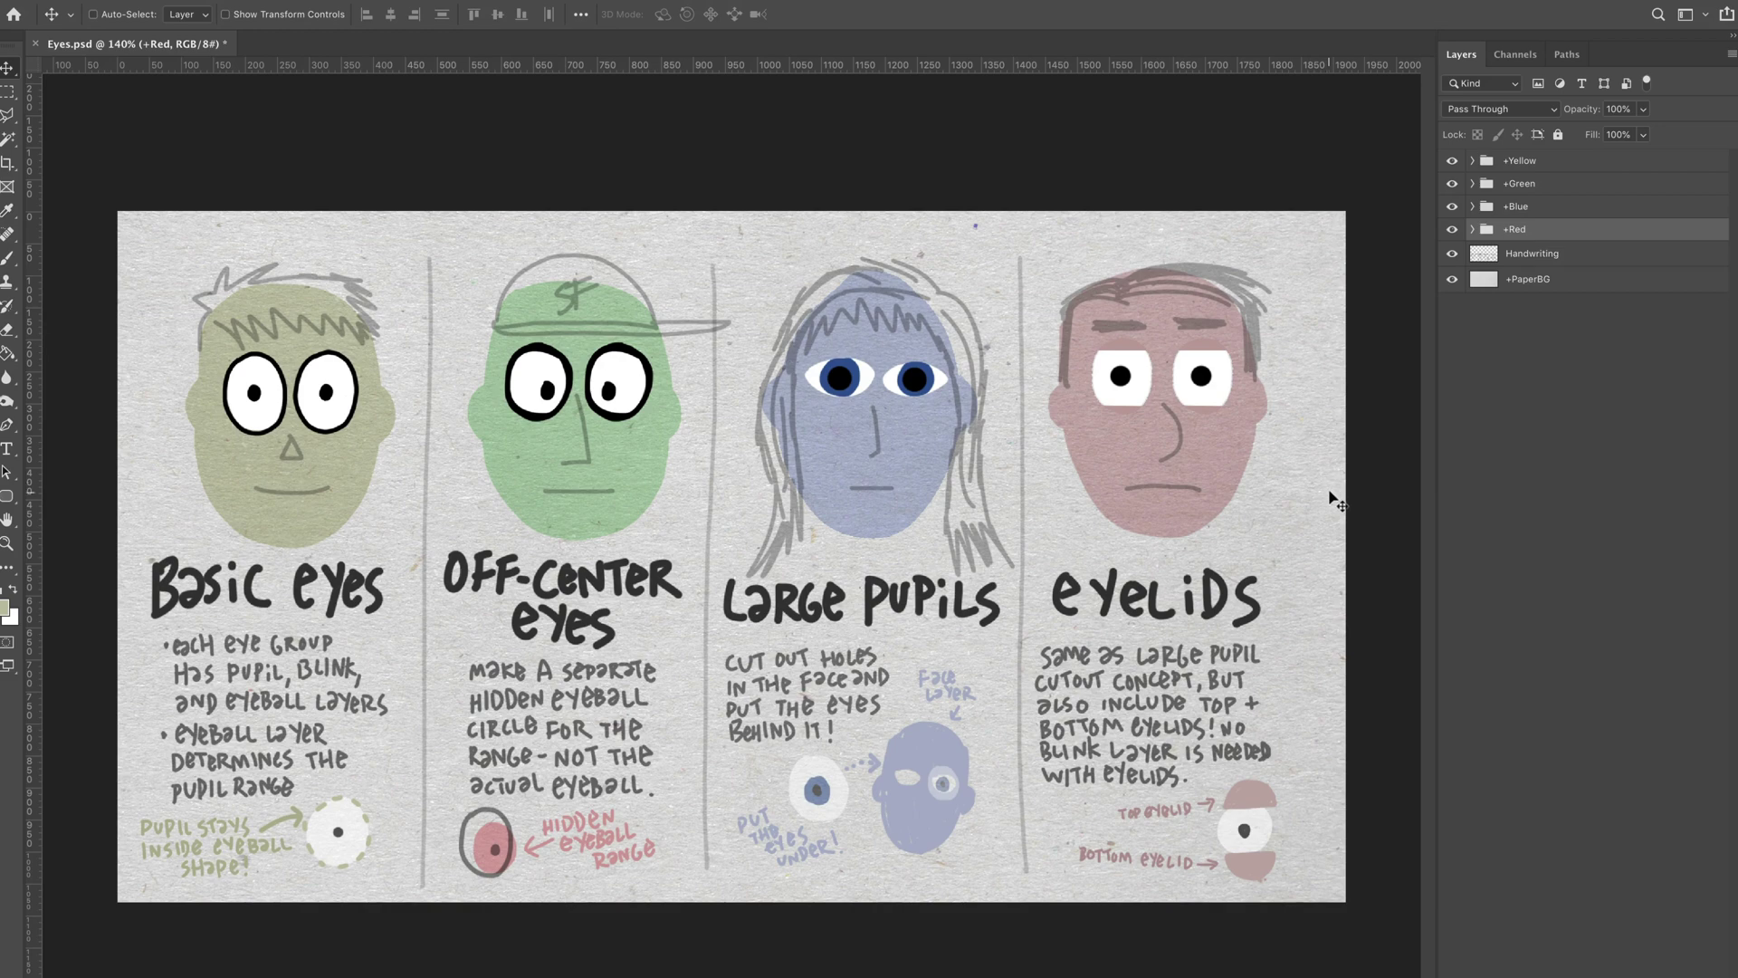
scroll(329, 435, "up", 3)
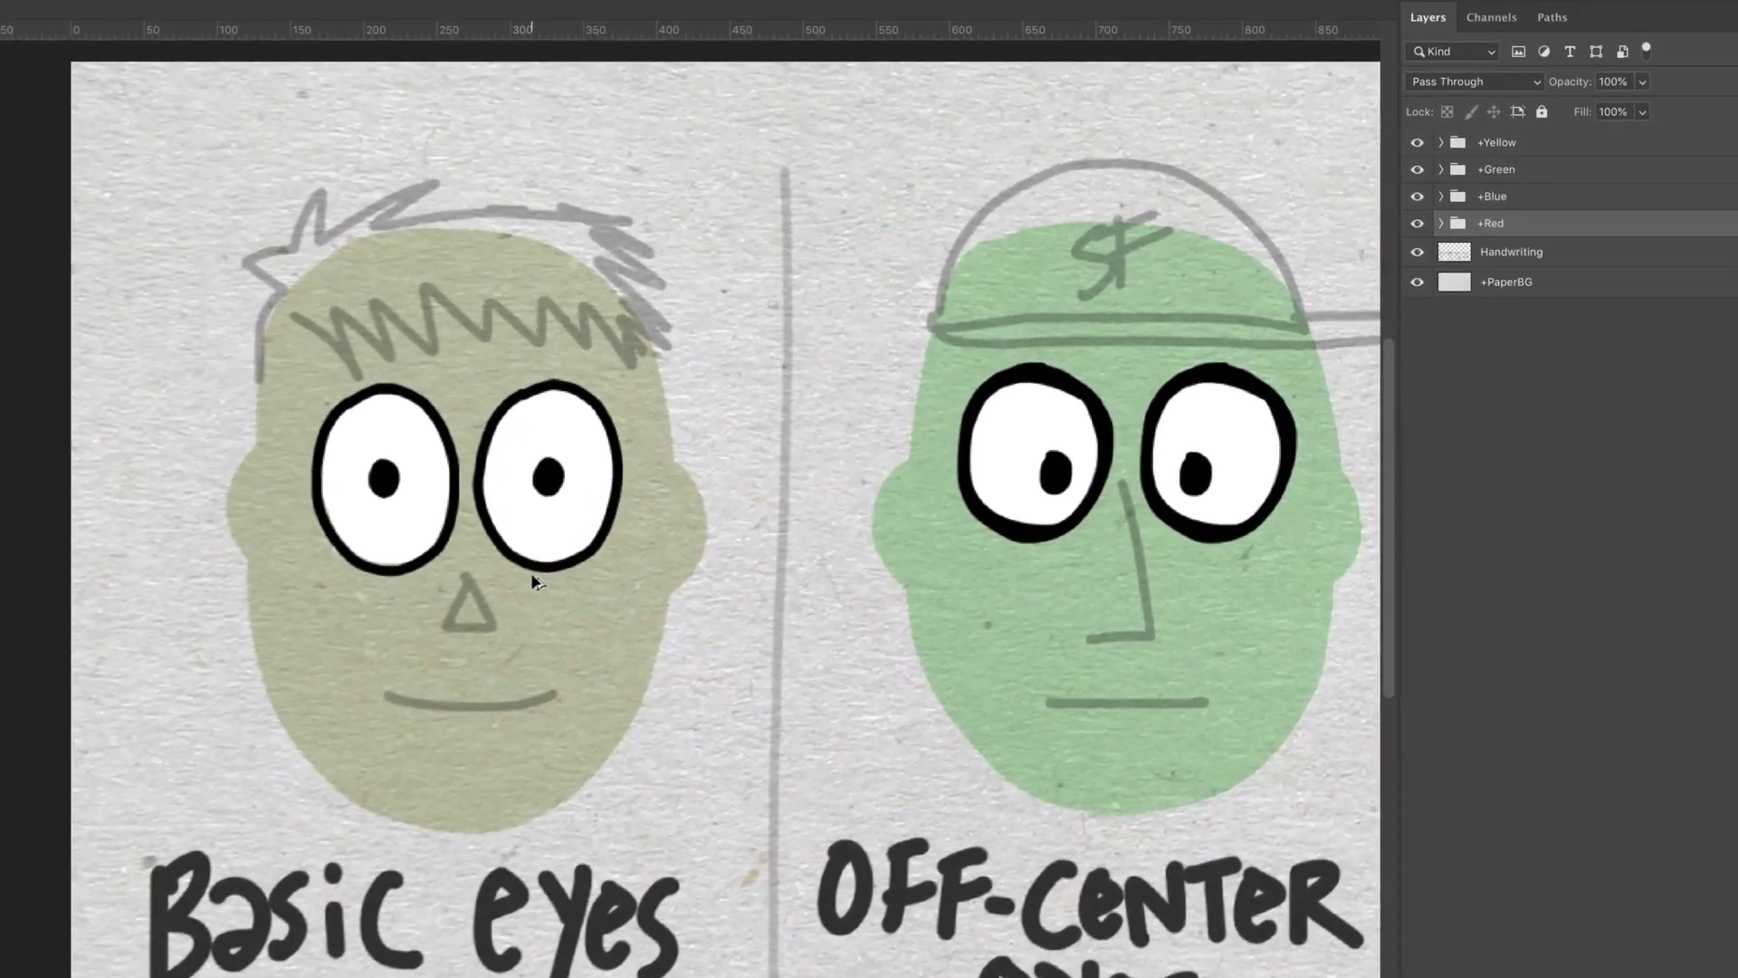
scroll(531, 573, "up", 2)
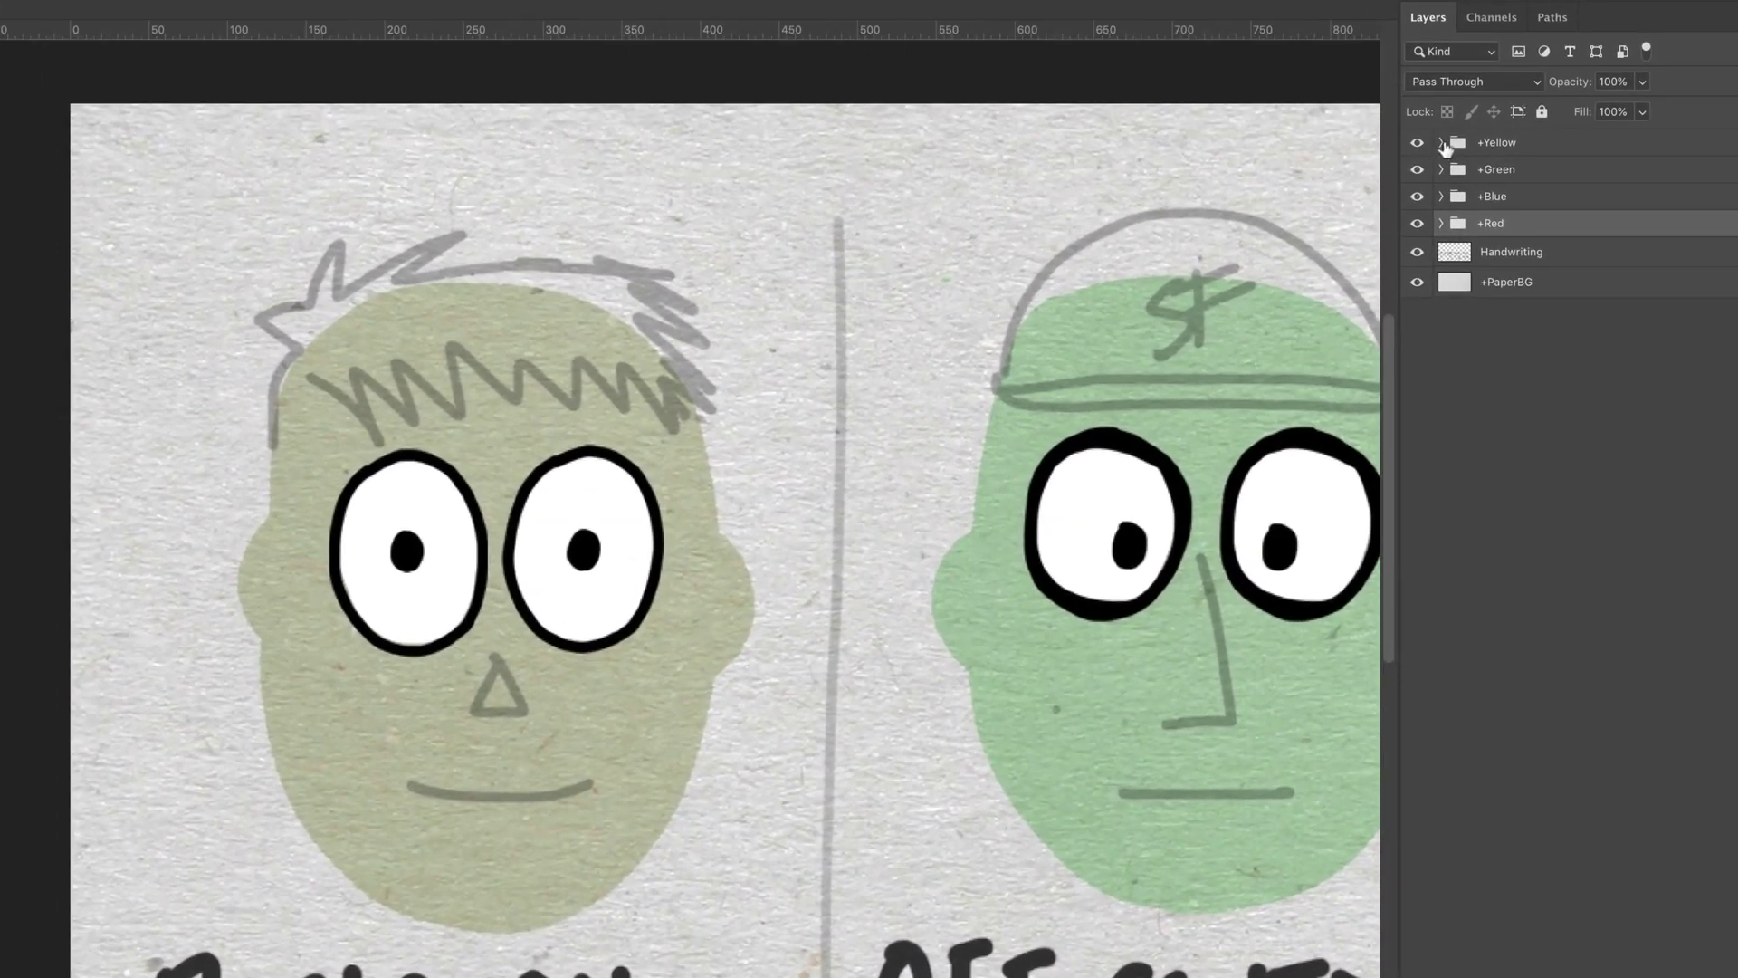
left_click(1442, 143)
left_click(1537, 172)
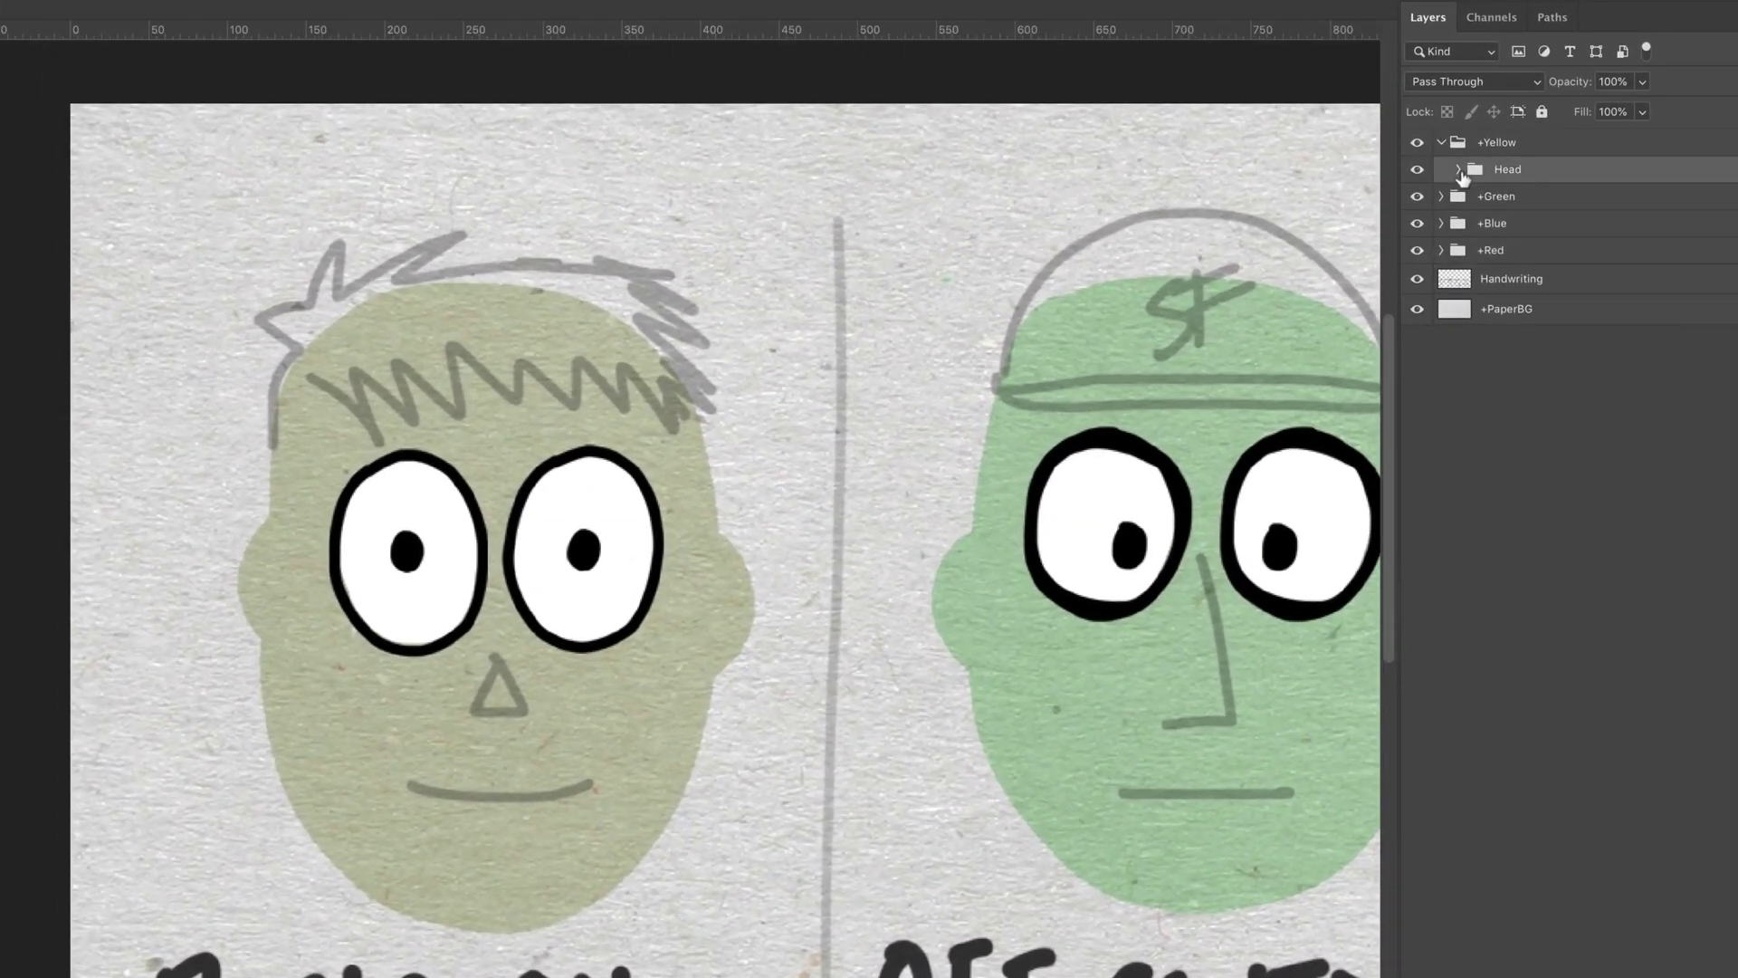
left_click(1459, 170)
left_click(1476, 196)
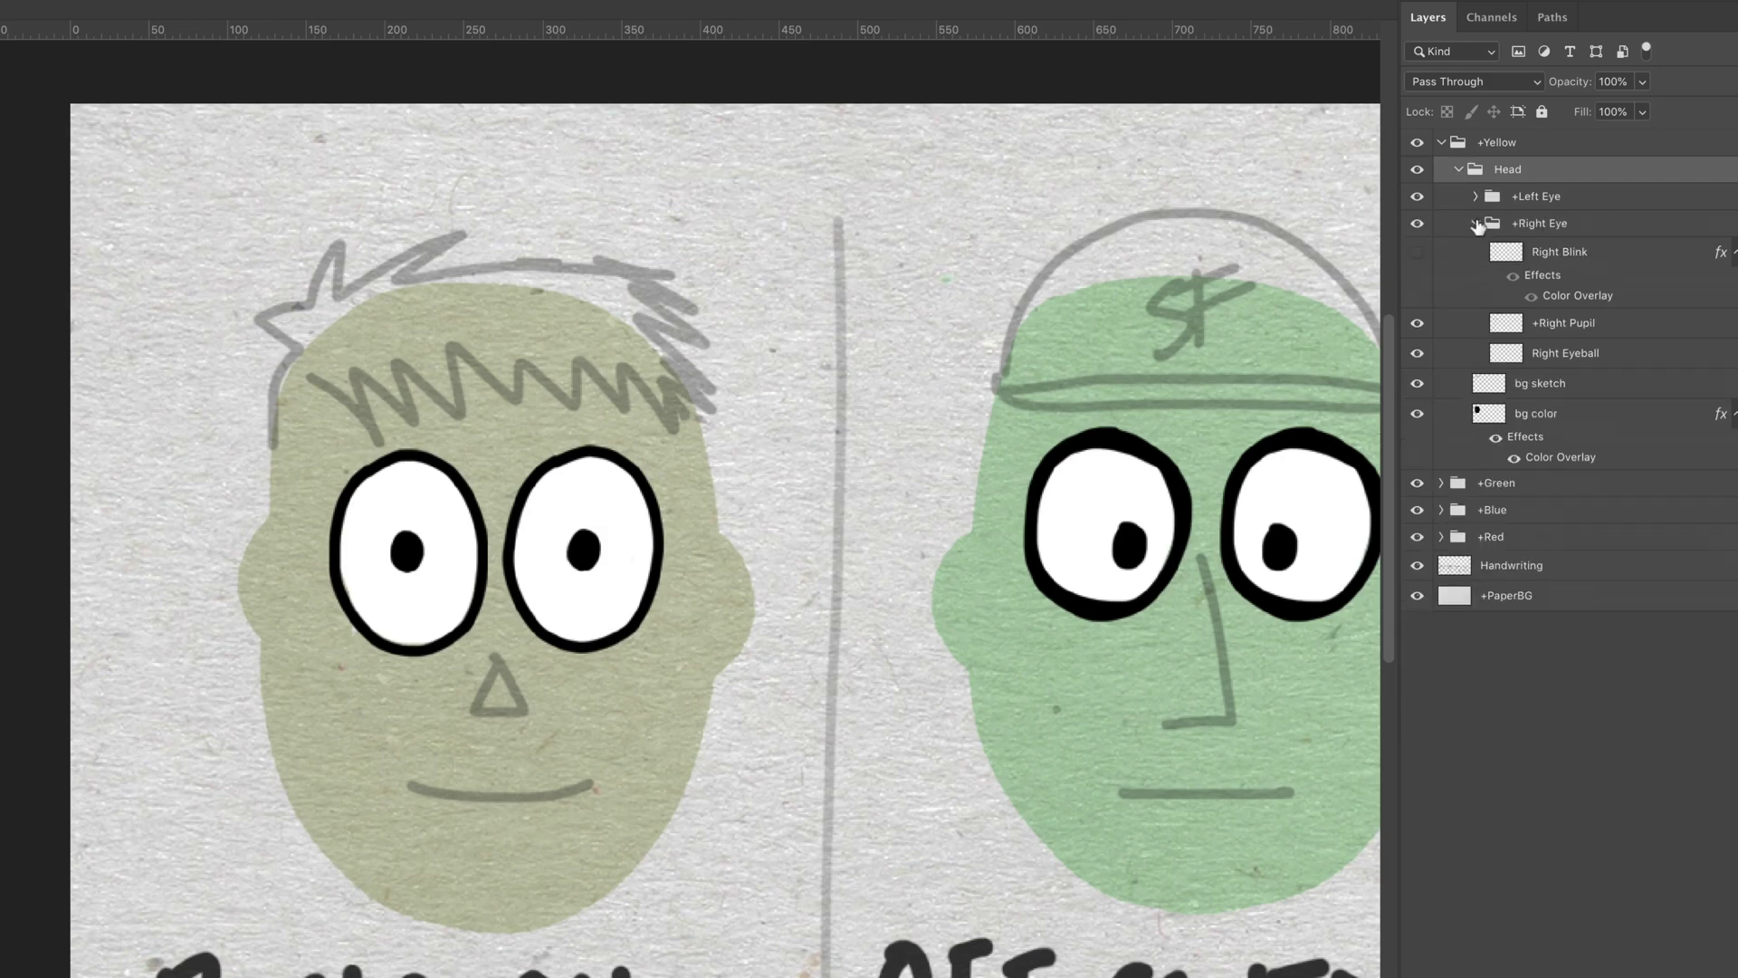
left_click(1475, 224)
Preview the bg sketch, face fill and eye groups, then expand +Left Eye and +Right Eye
left_click(1417, 253)
left_click(1417, 253)
left_click(1417, 283)
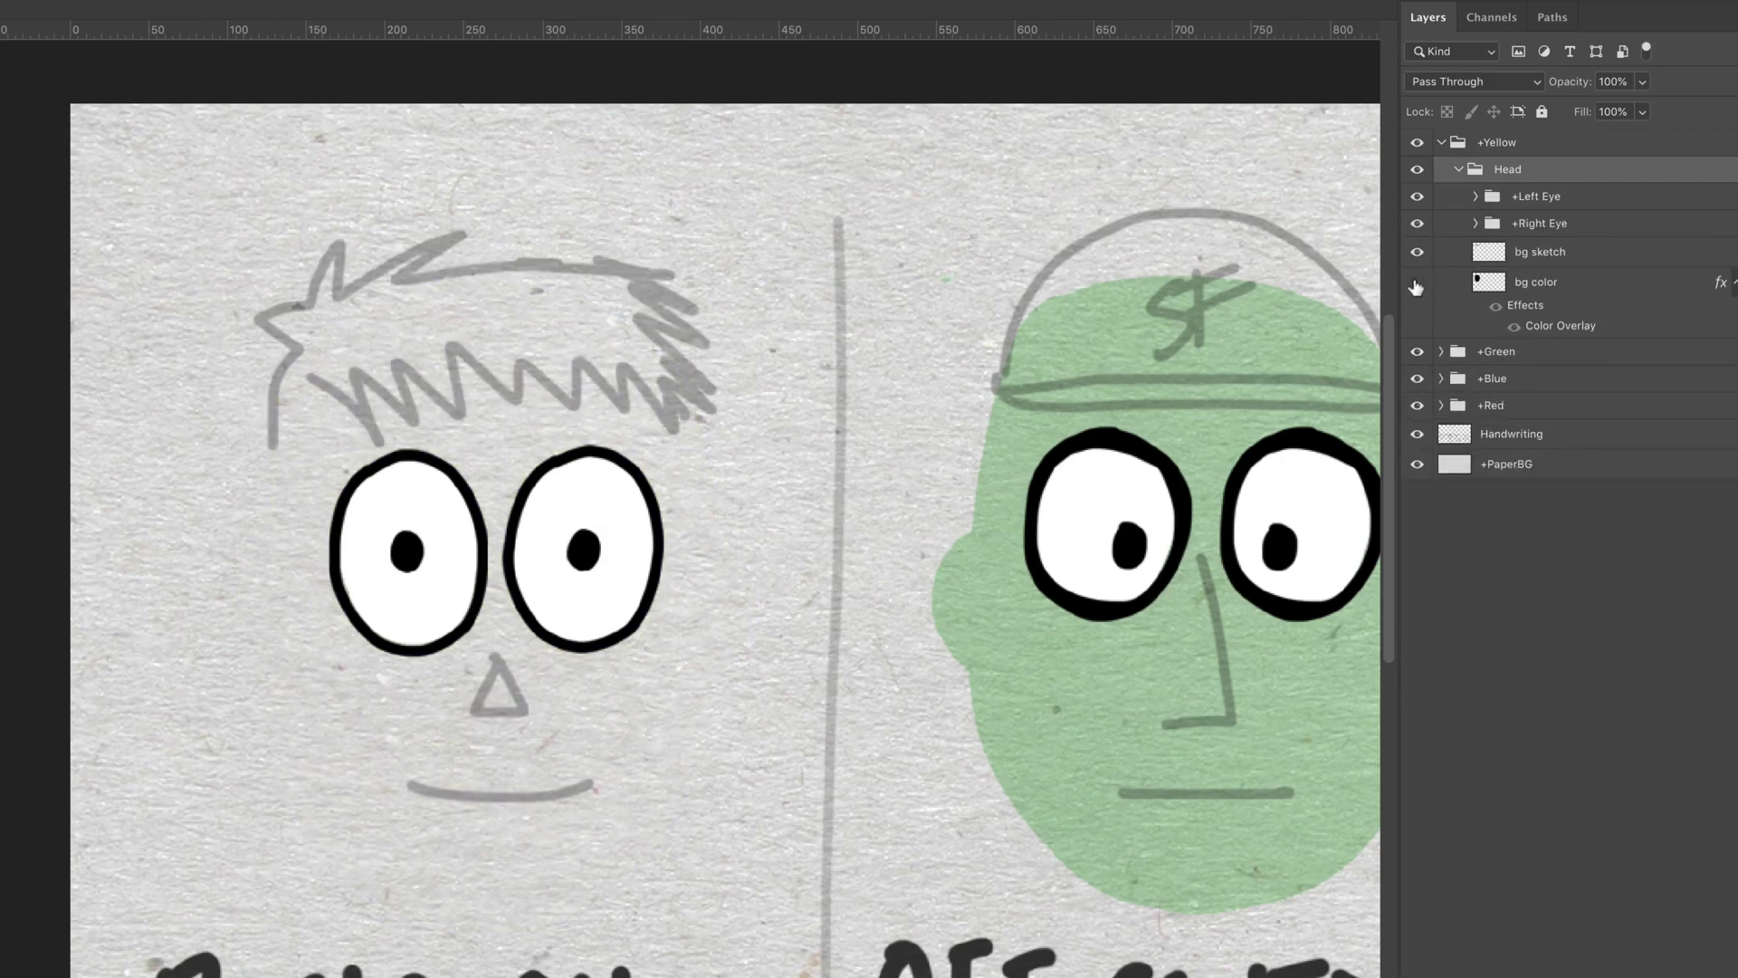
left_click(1417, 282)
left_click(1418, 224)
left_click(1418, 223)
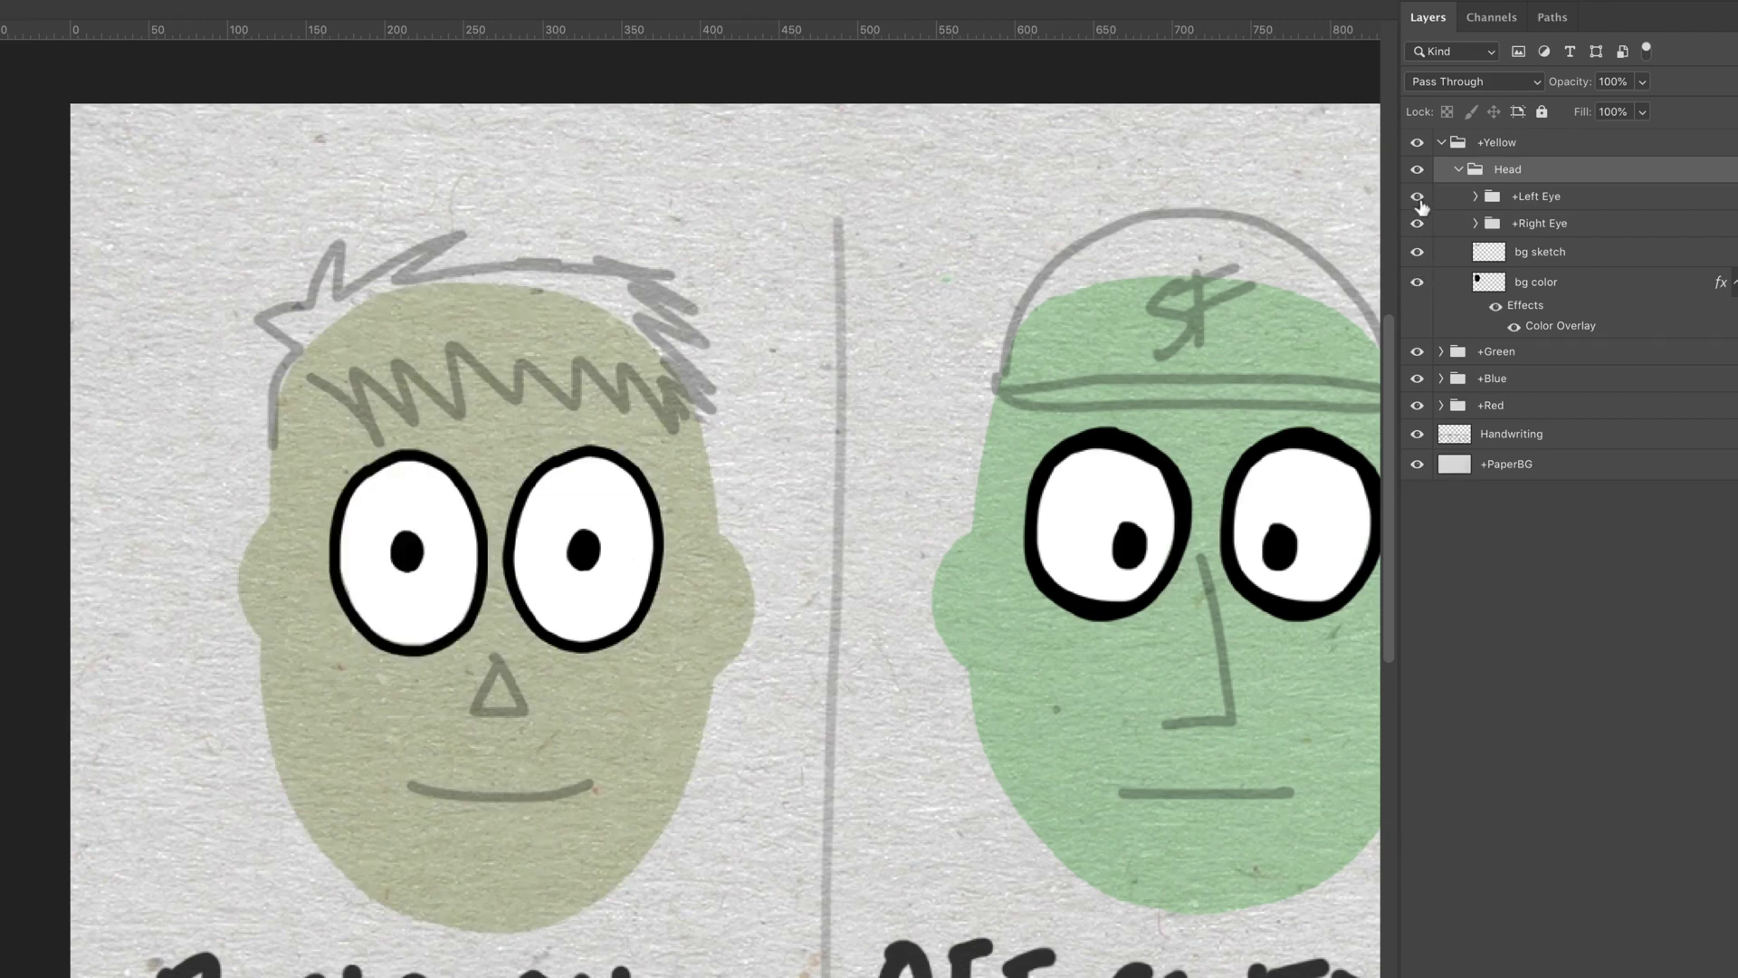
left_click(1418, 198)
left_click(1418, 197)
left_click(1489, 198)
left_click(1475, 197)
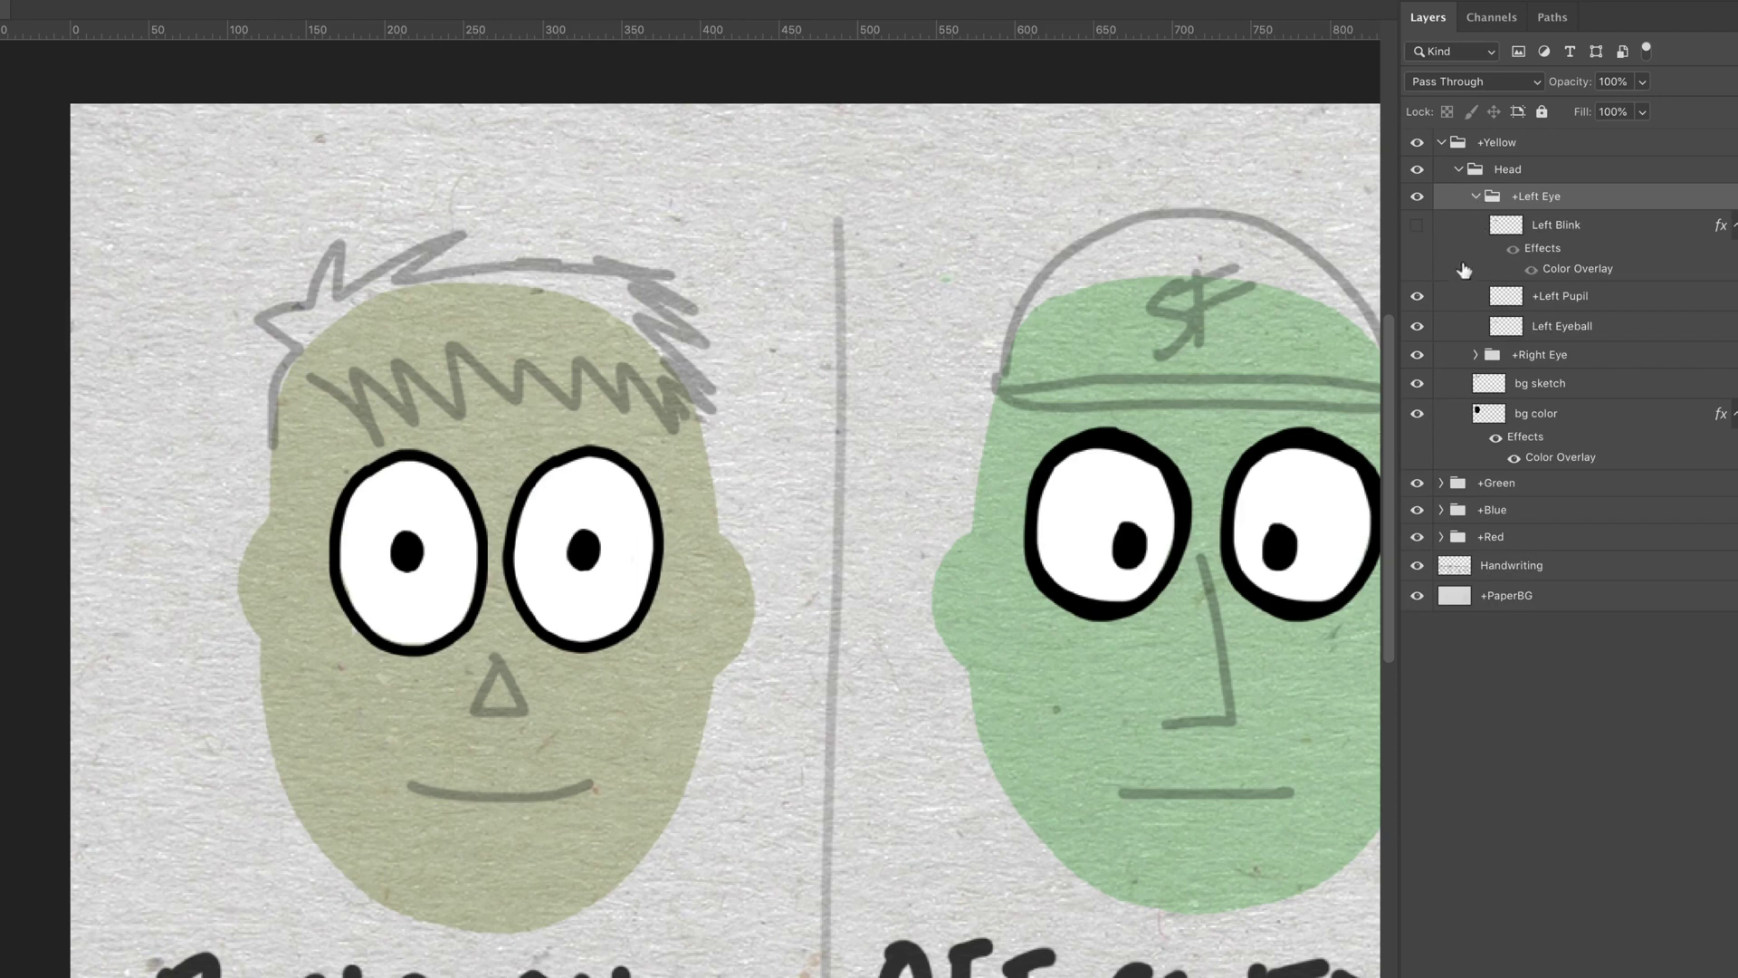
left_click(1476, 355)
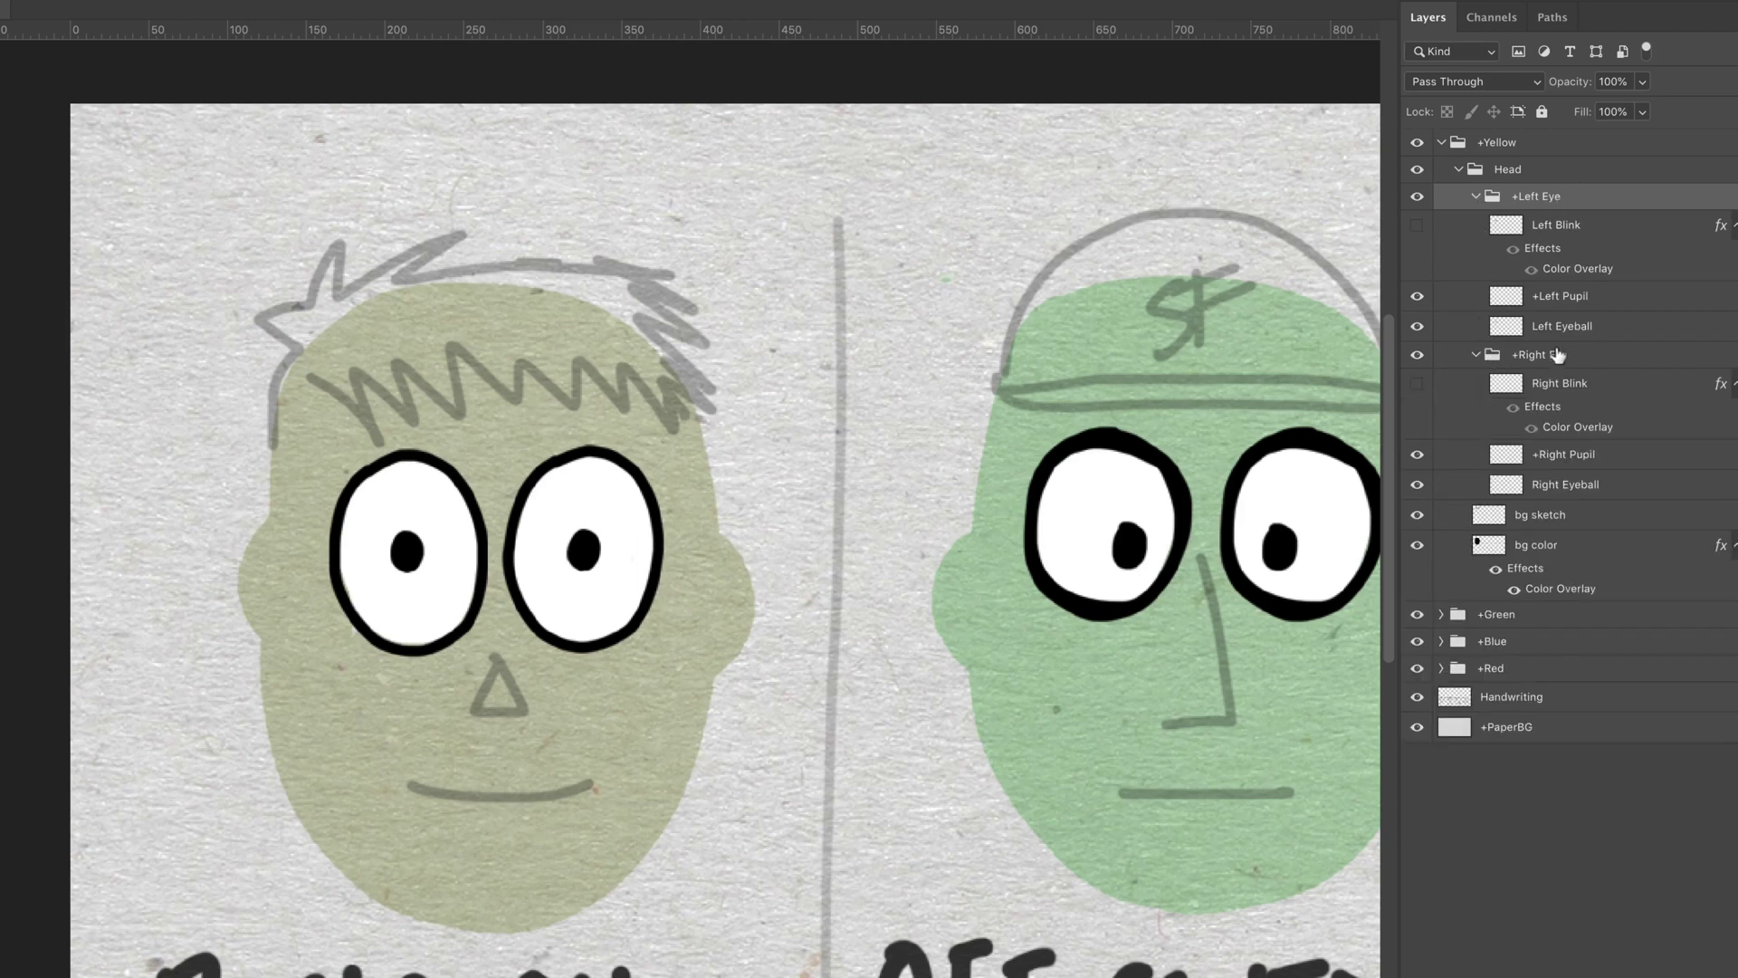
Preview the yellow head's Left Blink, +Left Pupil and Left Eyeball layers by toggling their visibility
left_click(1597, 228)
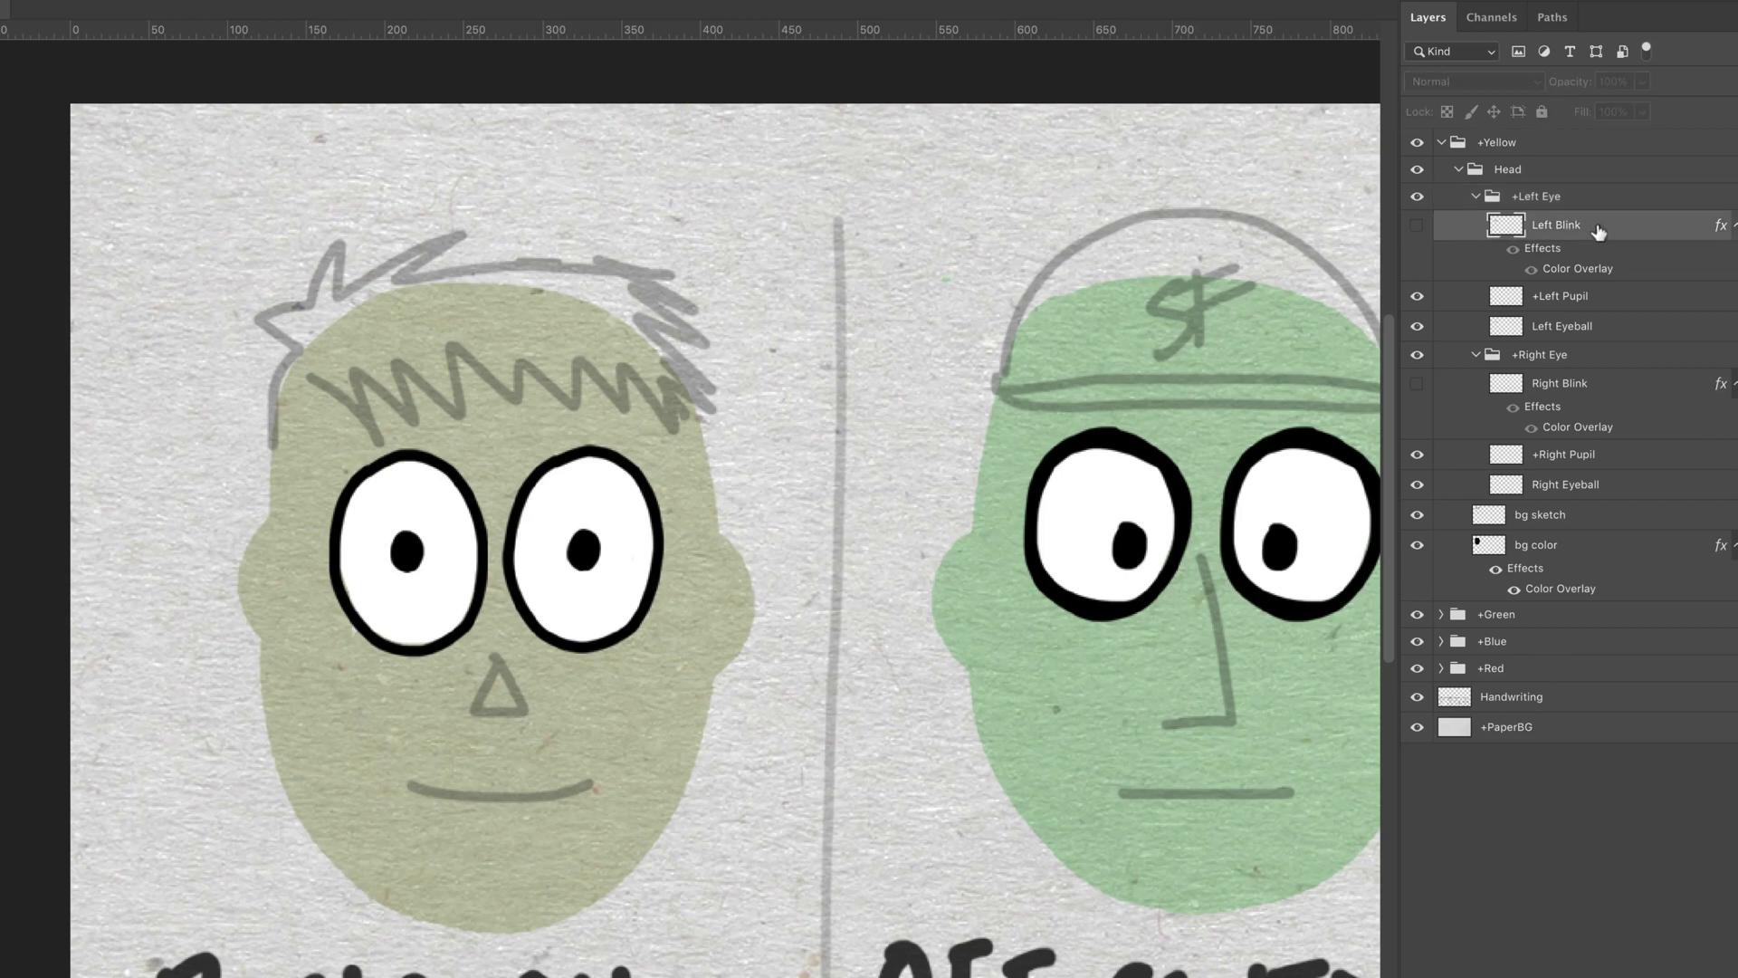
left_click(1418, 227)
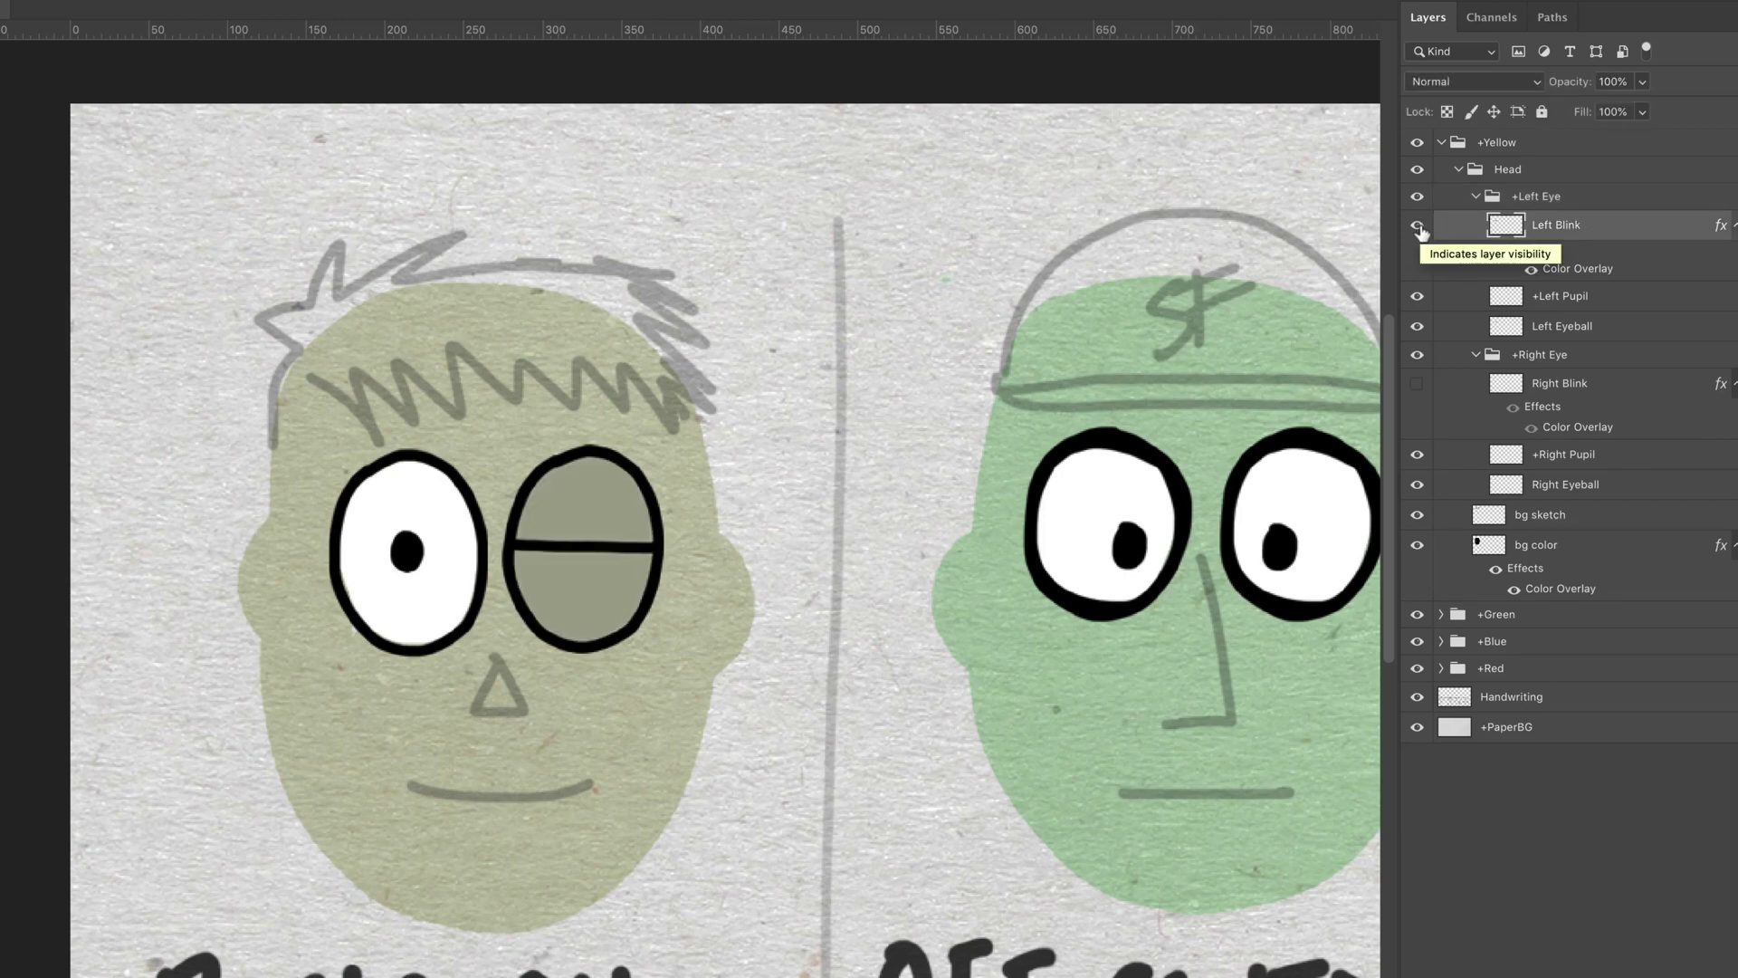
left_click(1418, 227)
left_click(1614, 302)
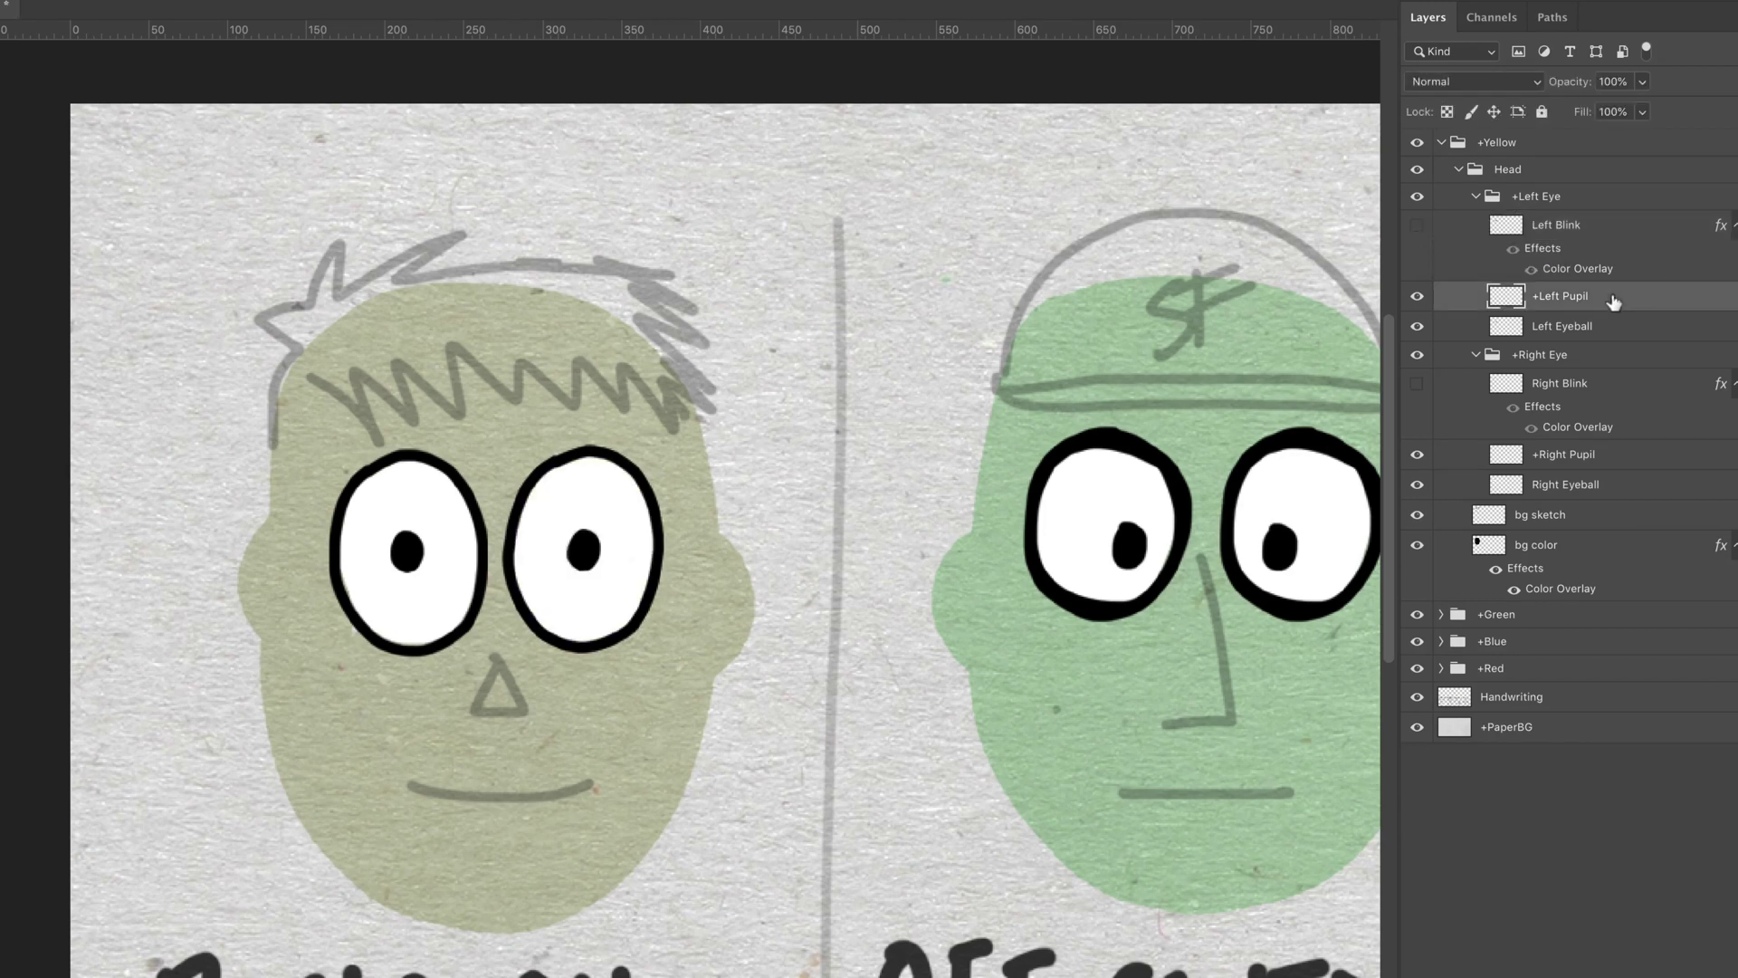
left_click(1418, 296)
left_click(1418, 297)
left_click(1418, 296)
left_click(1657, 340)
left_click(1421, 328)
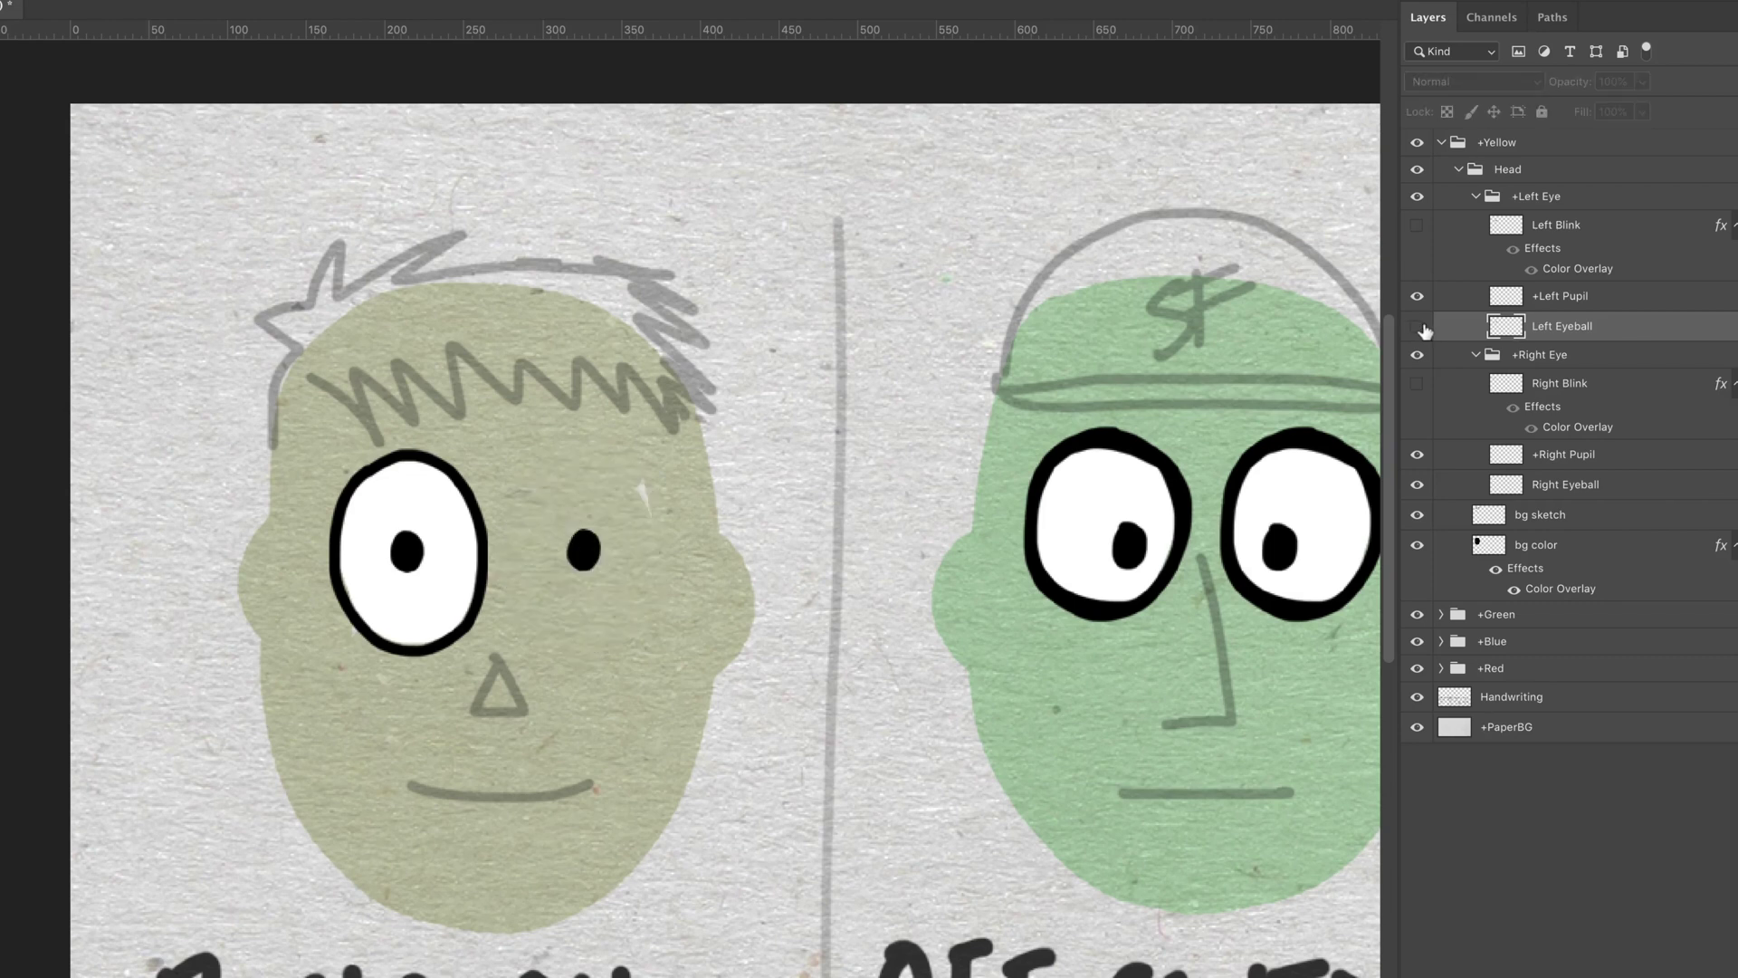
left_click(1420, 326)
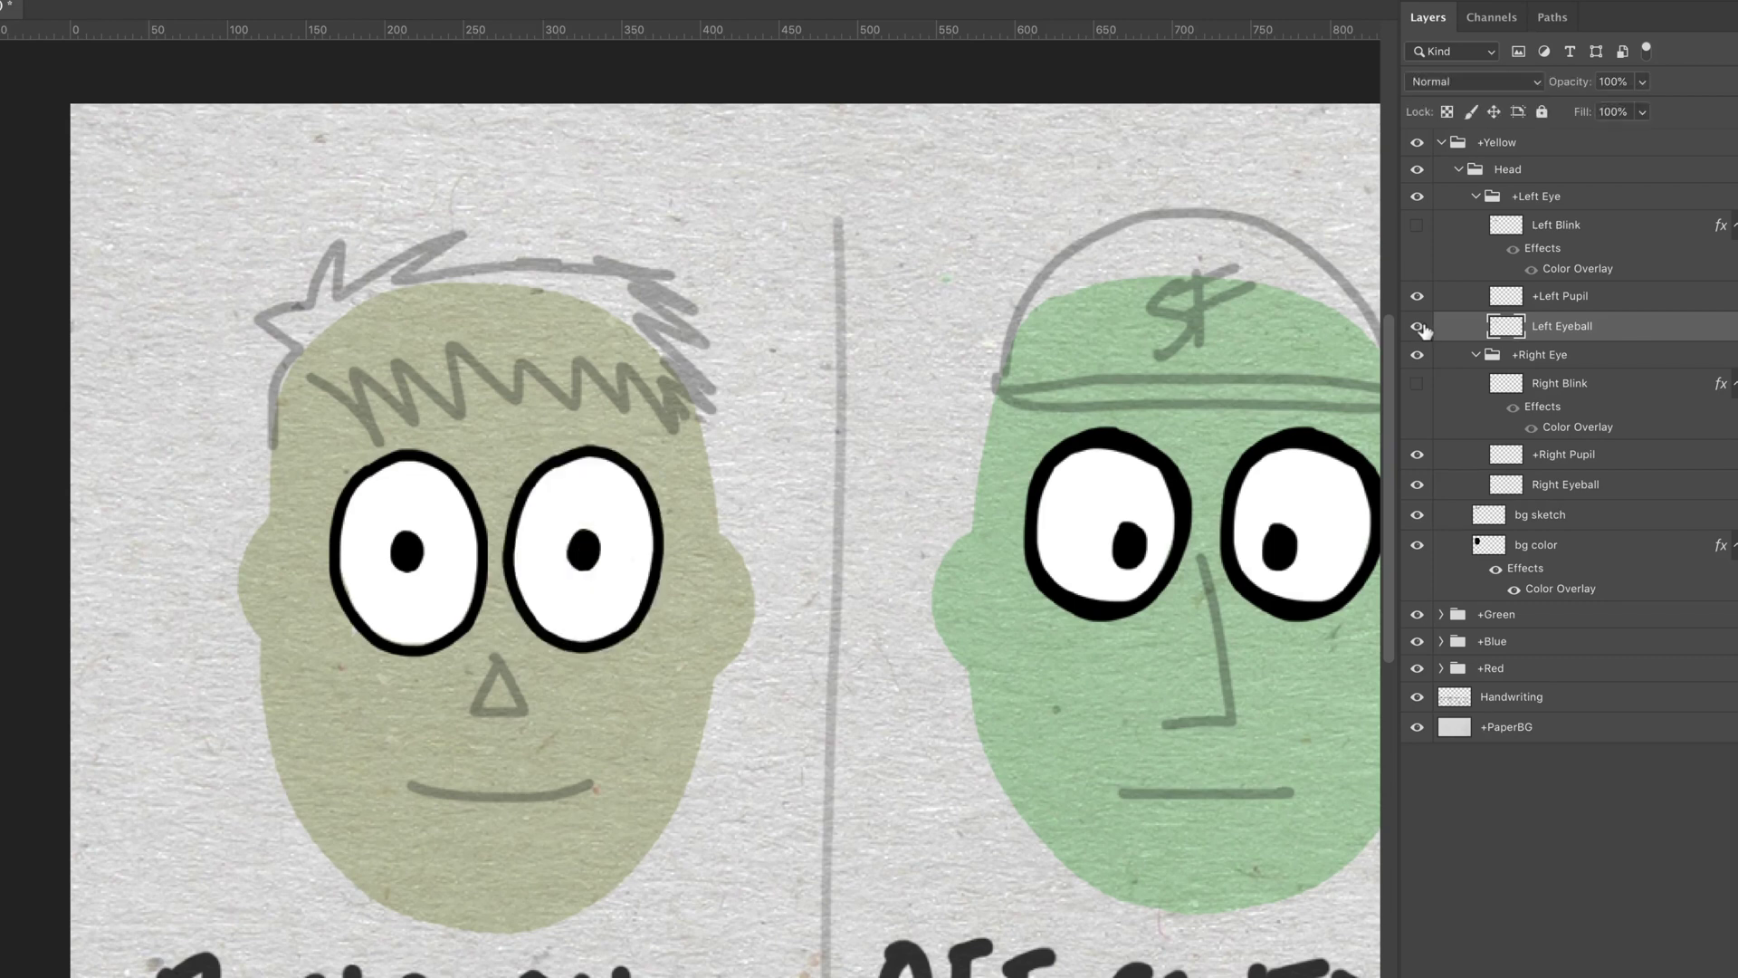
Shift the yellow head's left pupil about 38 px left and 35 px down
left_click(1586, 300)
mouse_move(645, 571)
left_mouse_down()
mouse_move(587, 573)
mouse_move(674, 580)
mouse_move(647, 489)
mouse_move(633, 598)
mouse_move(599, 592)
mouse_move(450, 399)
mouse_move(688, 403)
mouse_move(579, 665)
mouse_move(809, 497)
mouse_move(657, 593)
mouse_move(625, 557)
mouse_move(633, 570)
left_mouse_up()
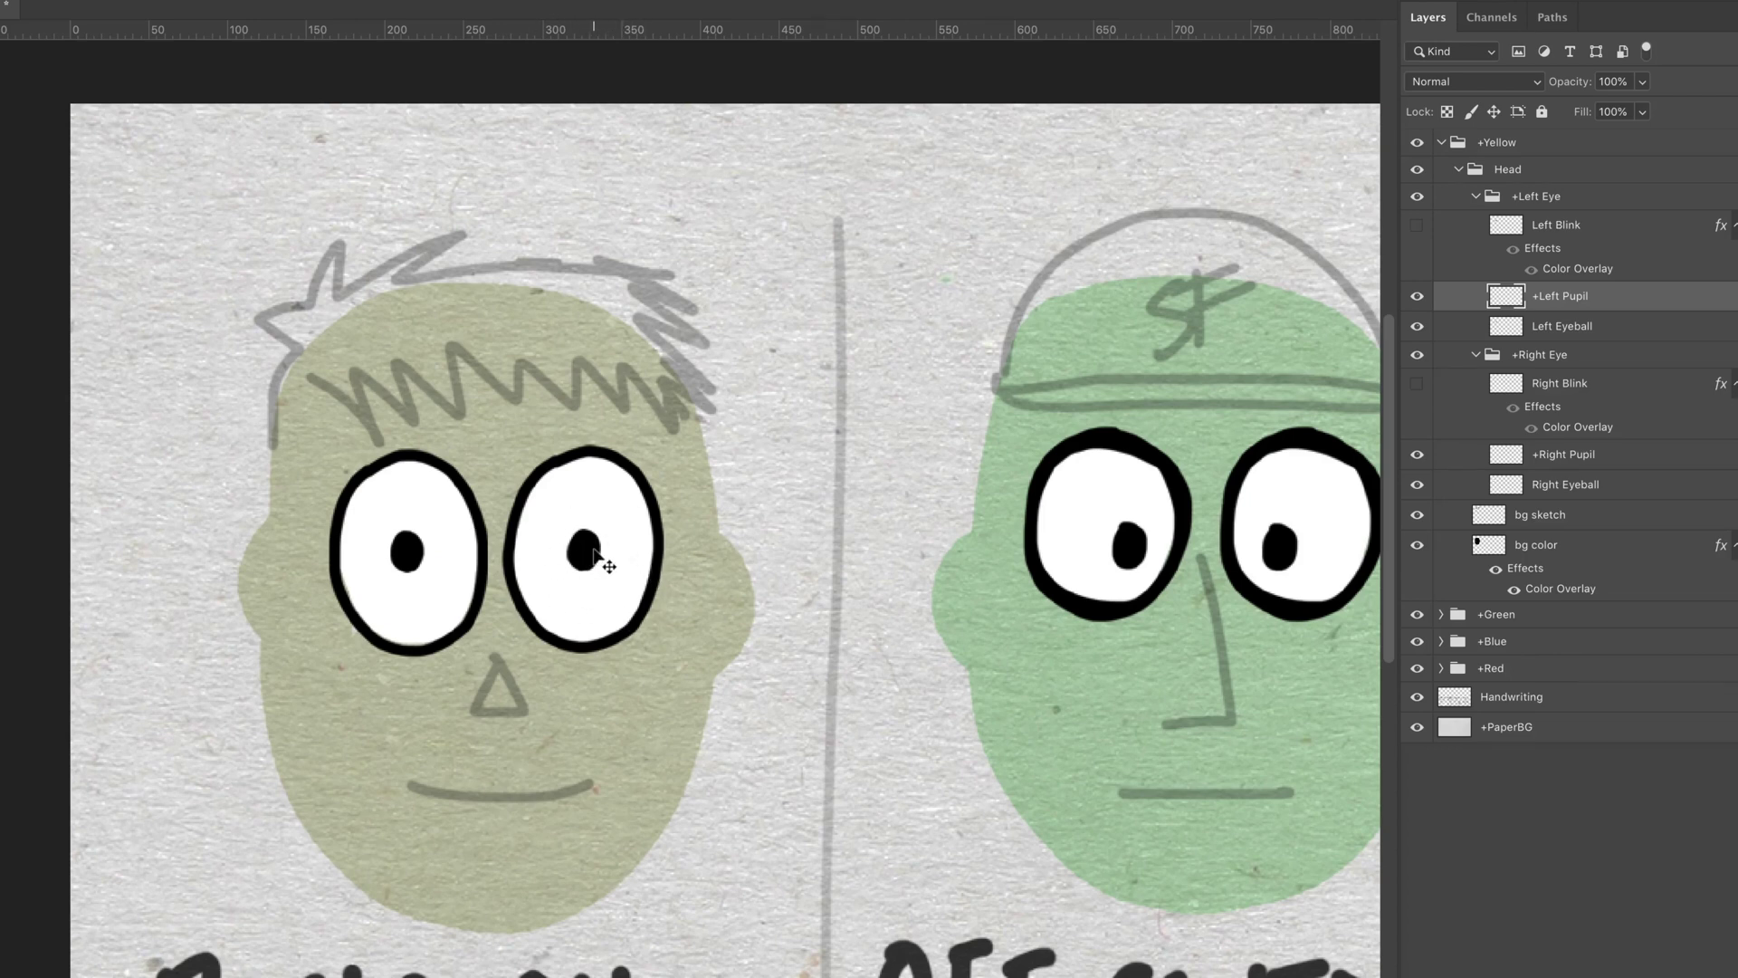
mouse_move(601, 563)
left_mouse_down()
mouse_move(601, 617)
mouse_move(570, 585)
mouse_move(640, 567)
mouse_move(572, 513)
mouse_move(607, 572)
left_mouse_up()
Swap the left eyeball and pupil for the Left Blink drawing, then restore the open eye
left_click(1417, 226)
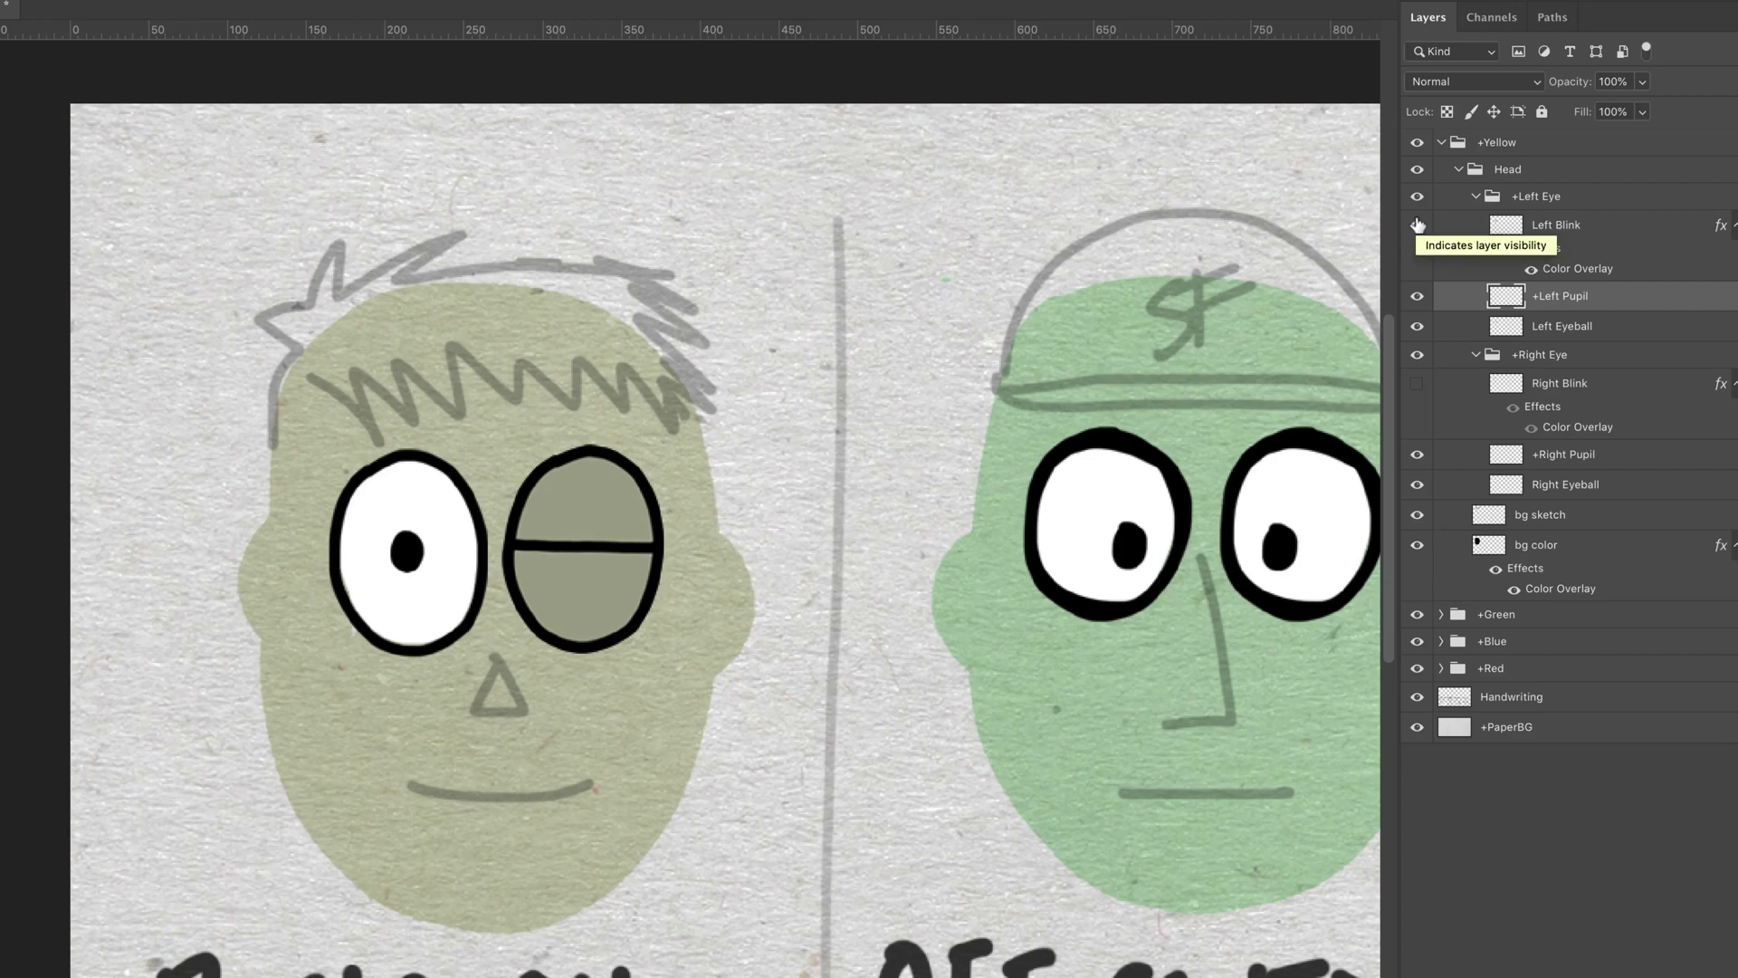
left_click(1417, 225)
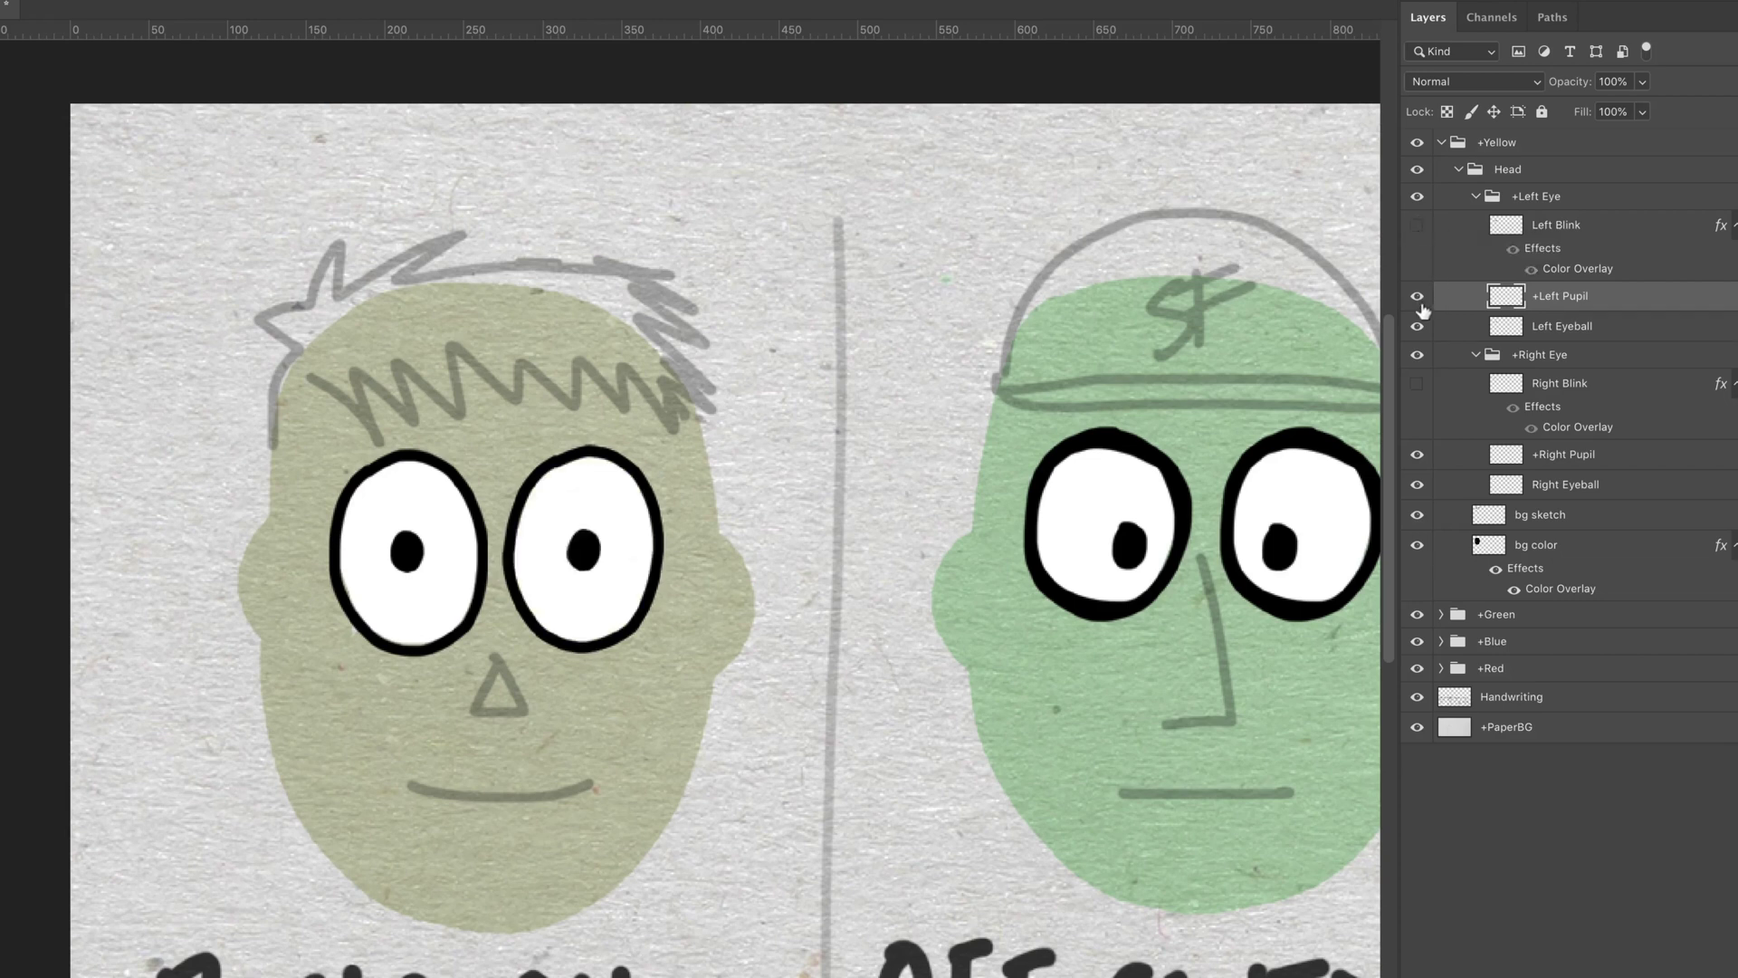
left_click_drag(1417, 326, 1417, 297)
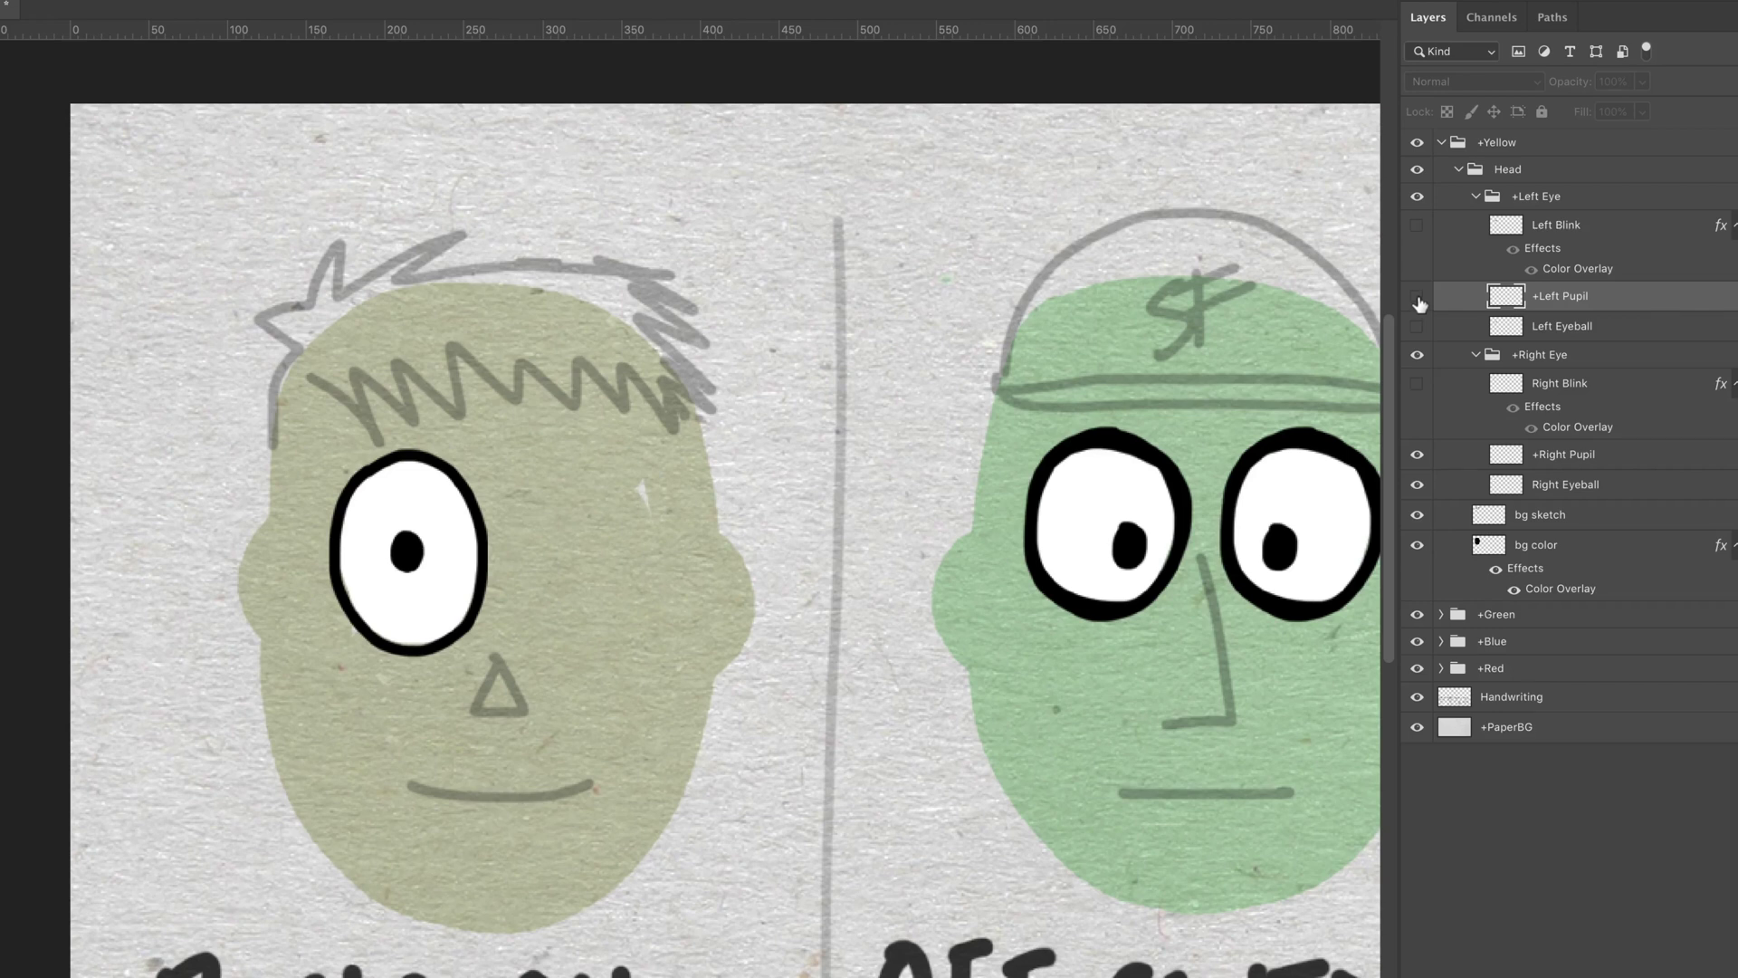
left_click(1417, 226)
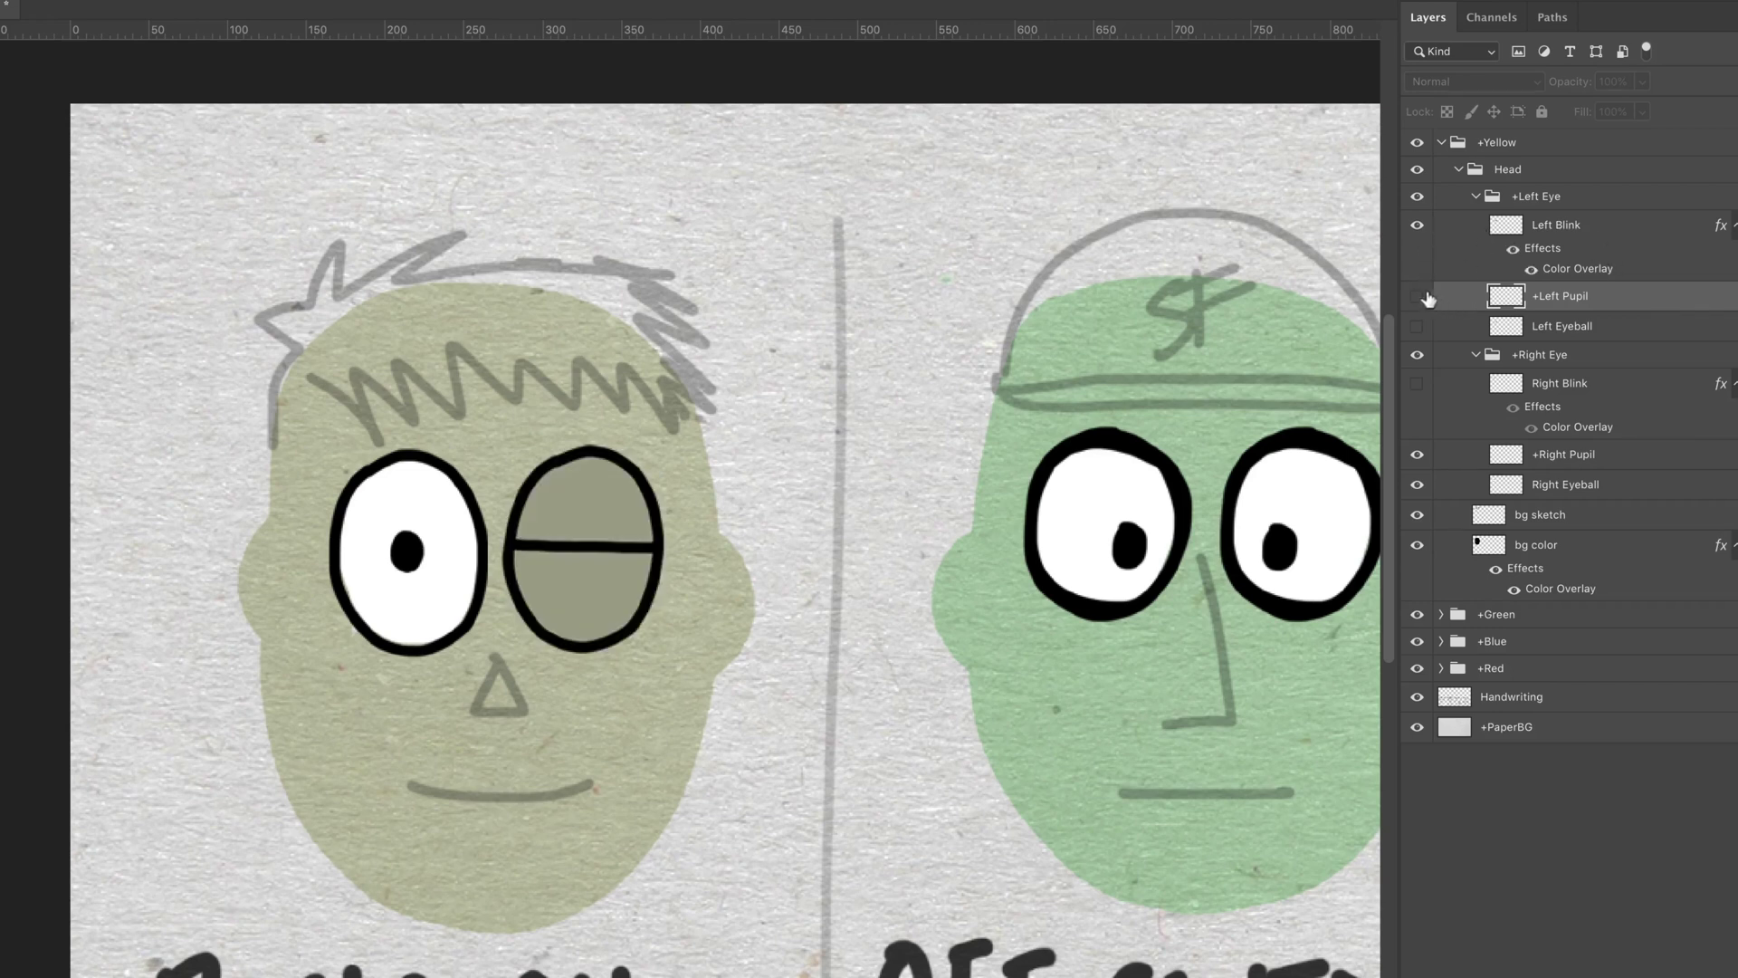
left_click_drag(1417, 297, 1418, 328)
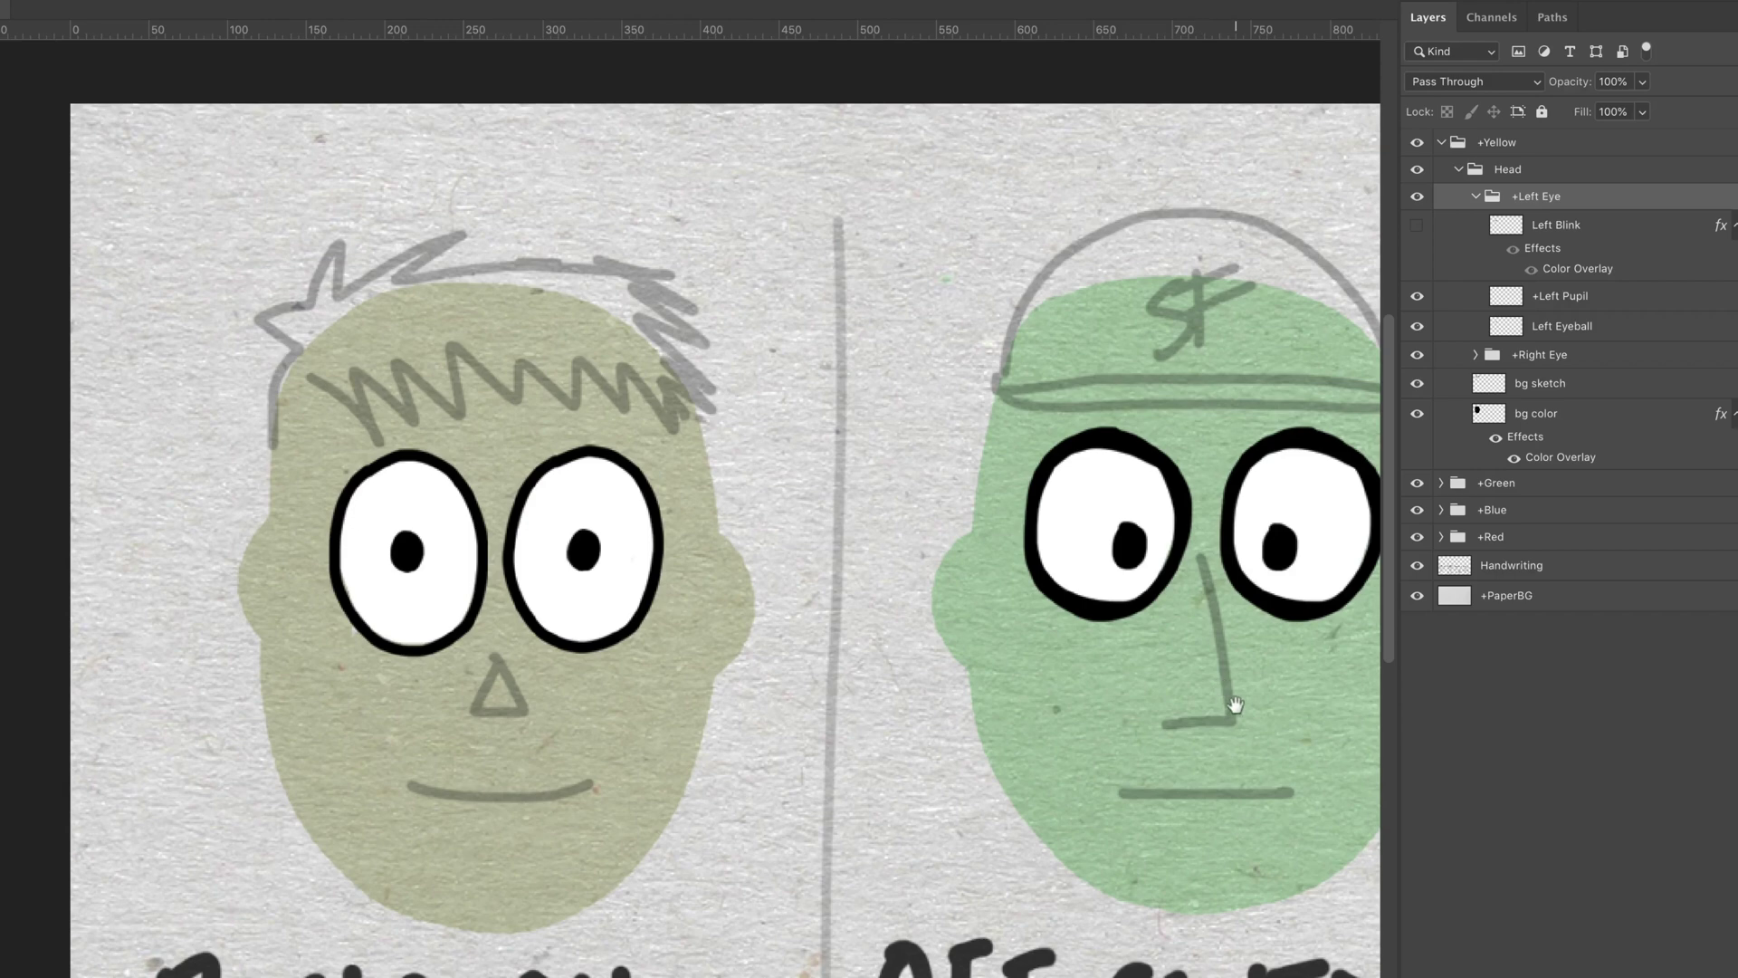
left_click_drag(1179, 694, 688, 599)
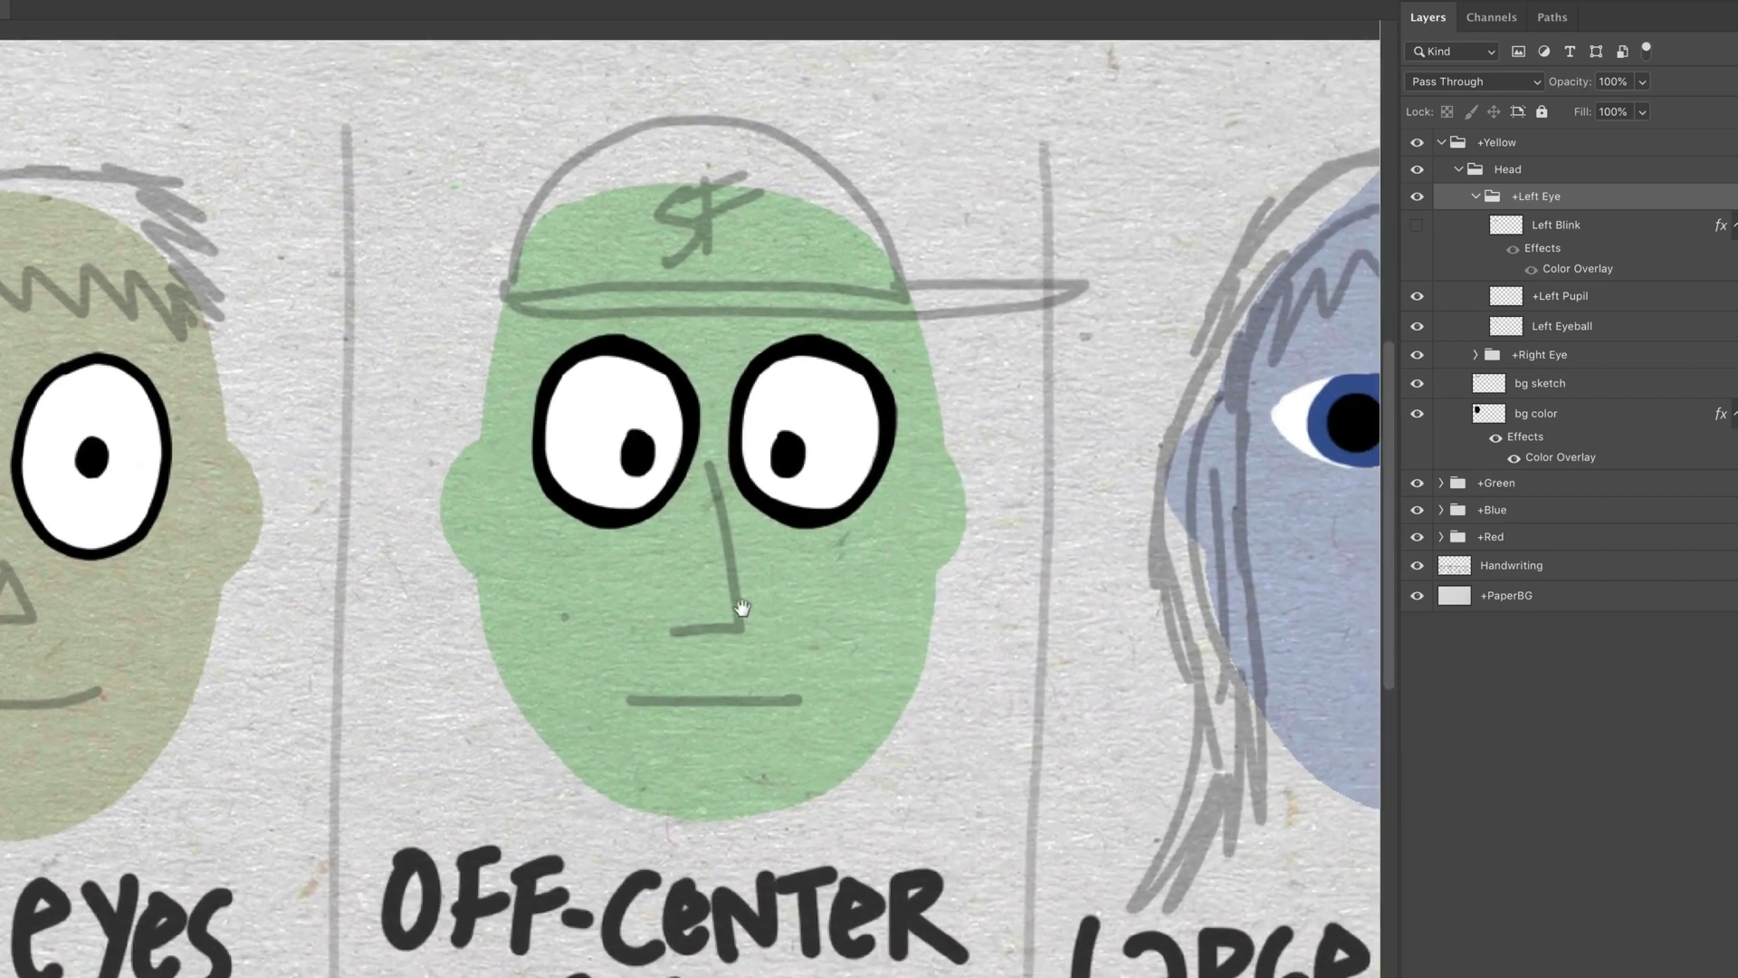
Collapse +Yellow, expand +Green, and pick and move the green head's +Left Pupil
left_click(1459, 170)
left_click(1440, 144)
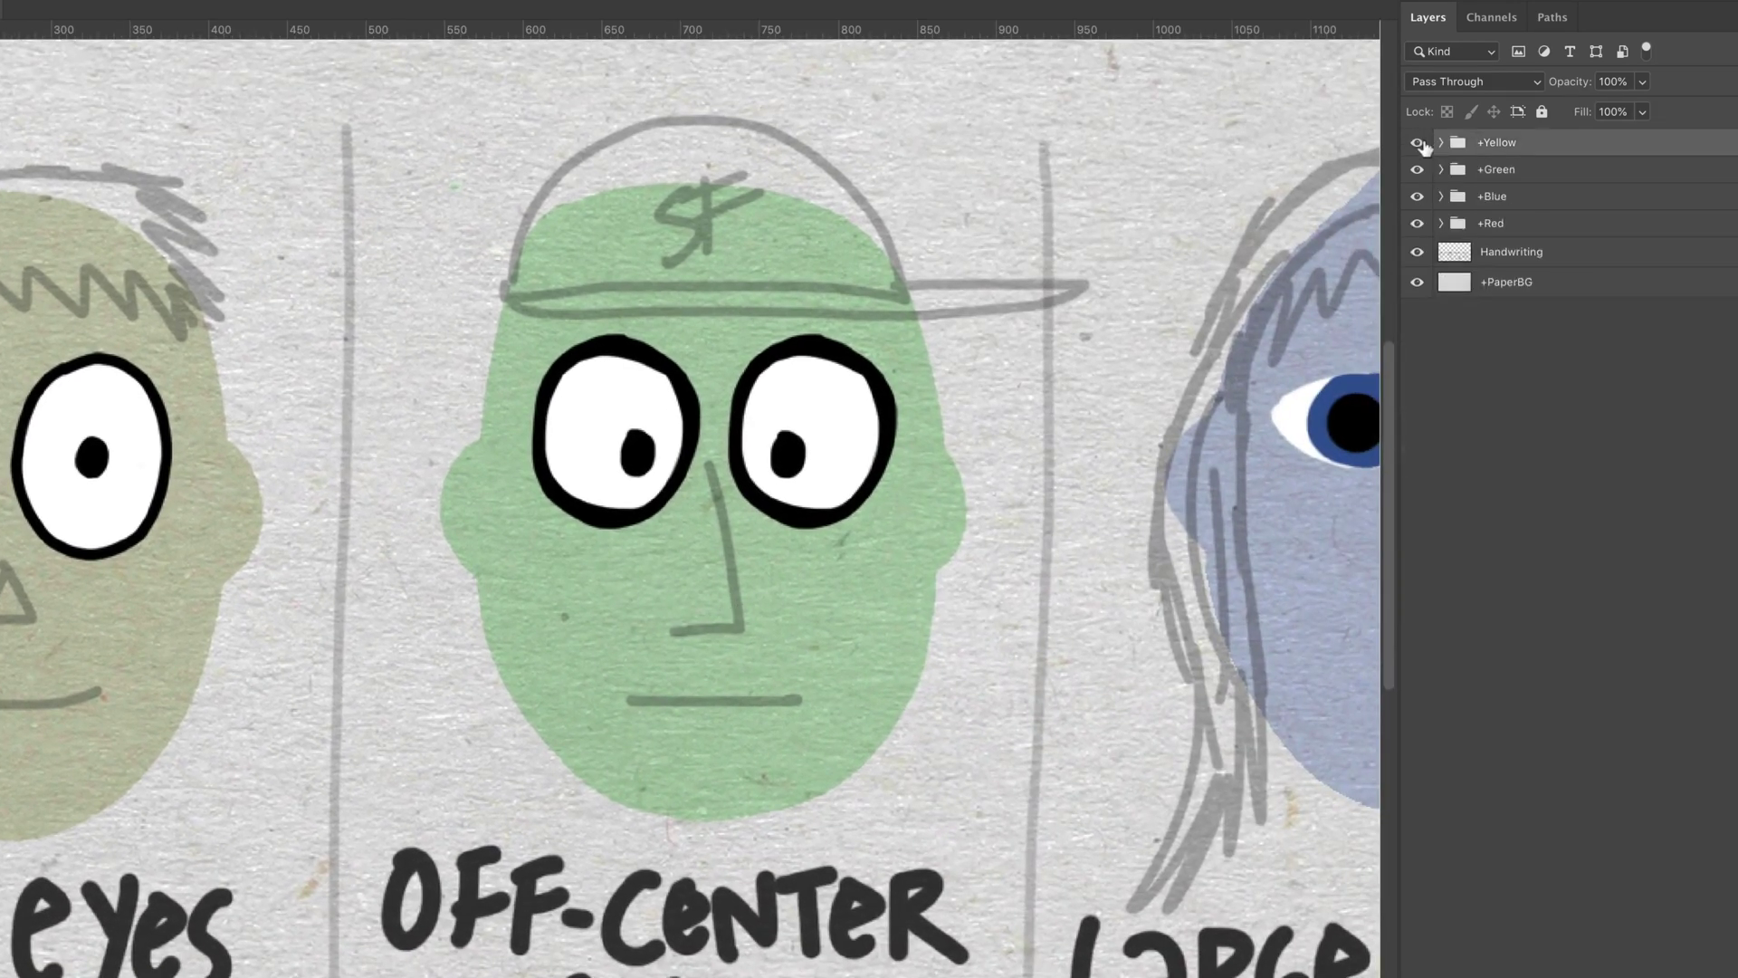
left_click(1441, 170)
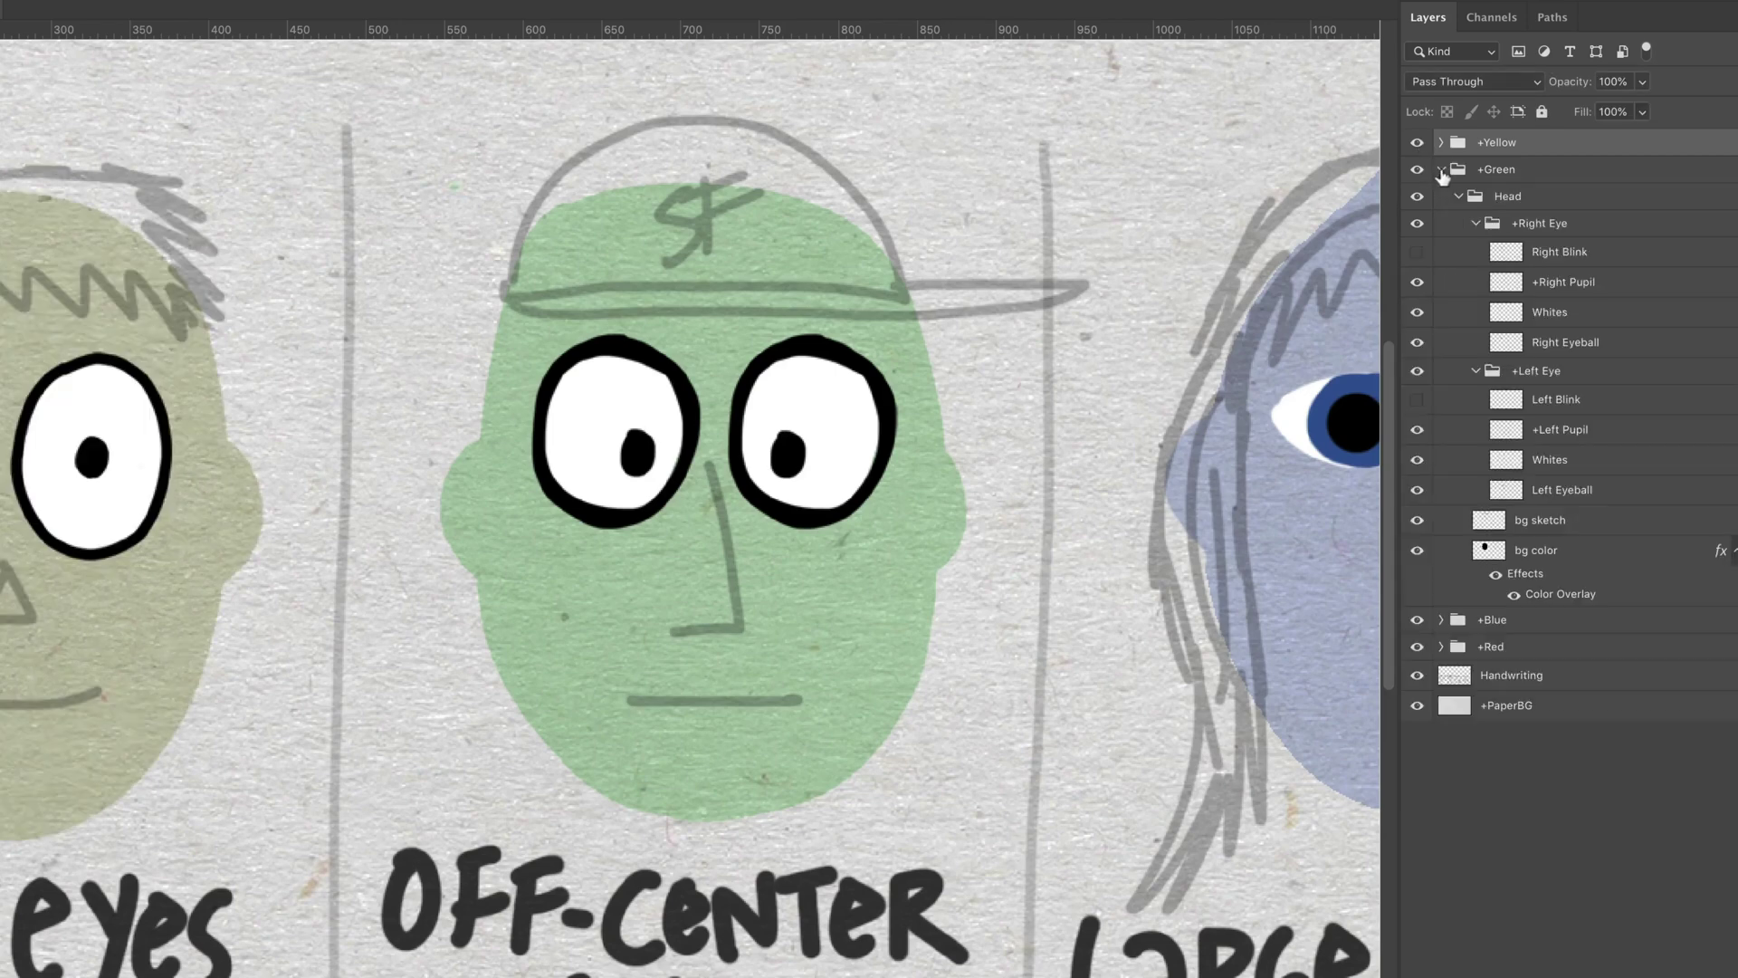
left_click(1476, 224)
left_click(1476, 251)
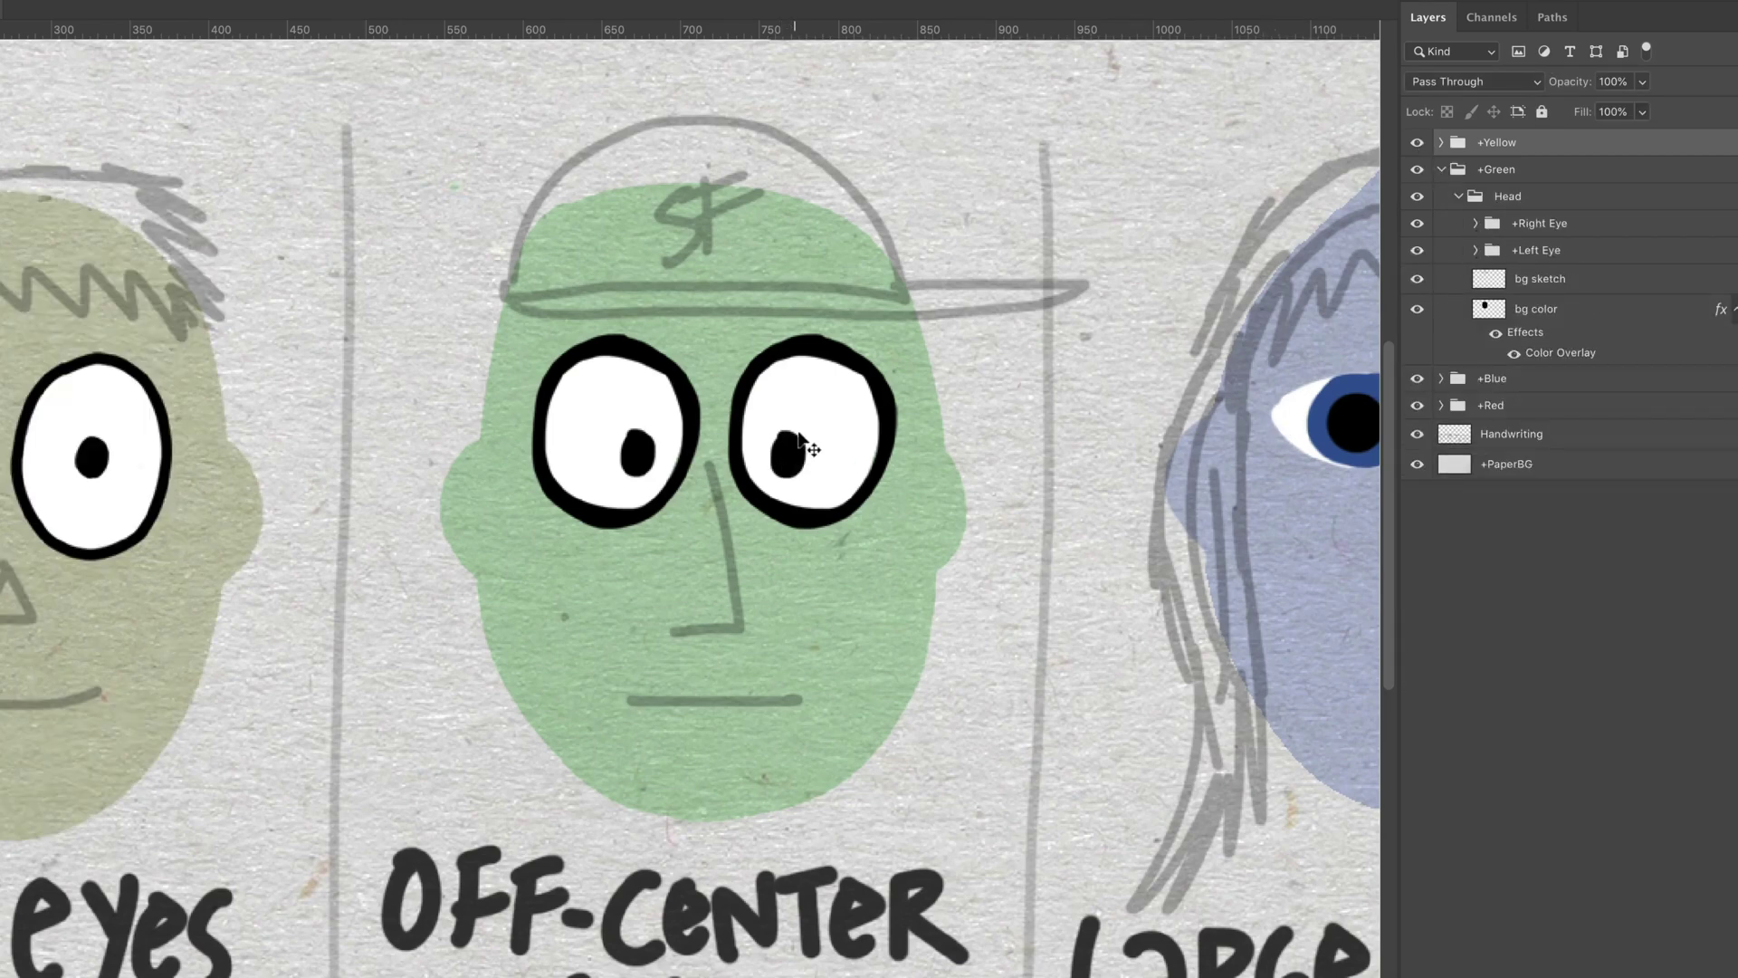
right_click(785, 469)
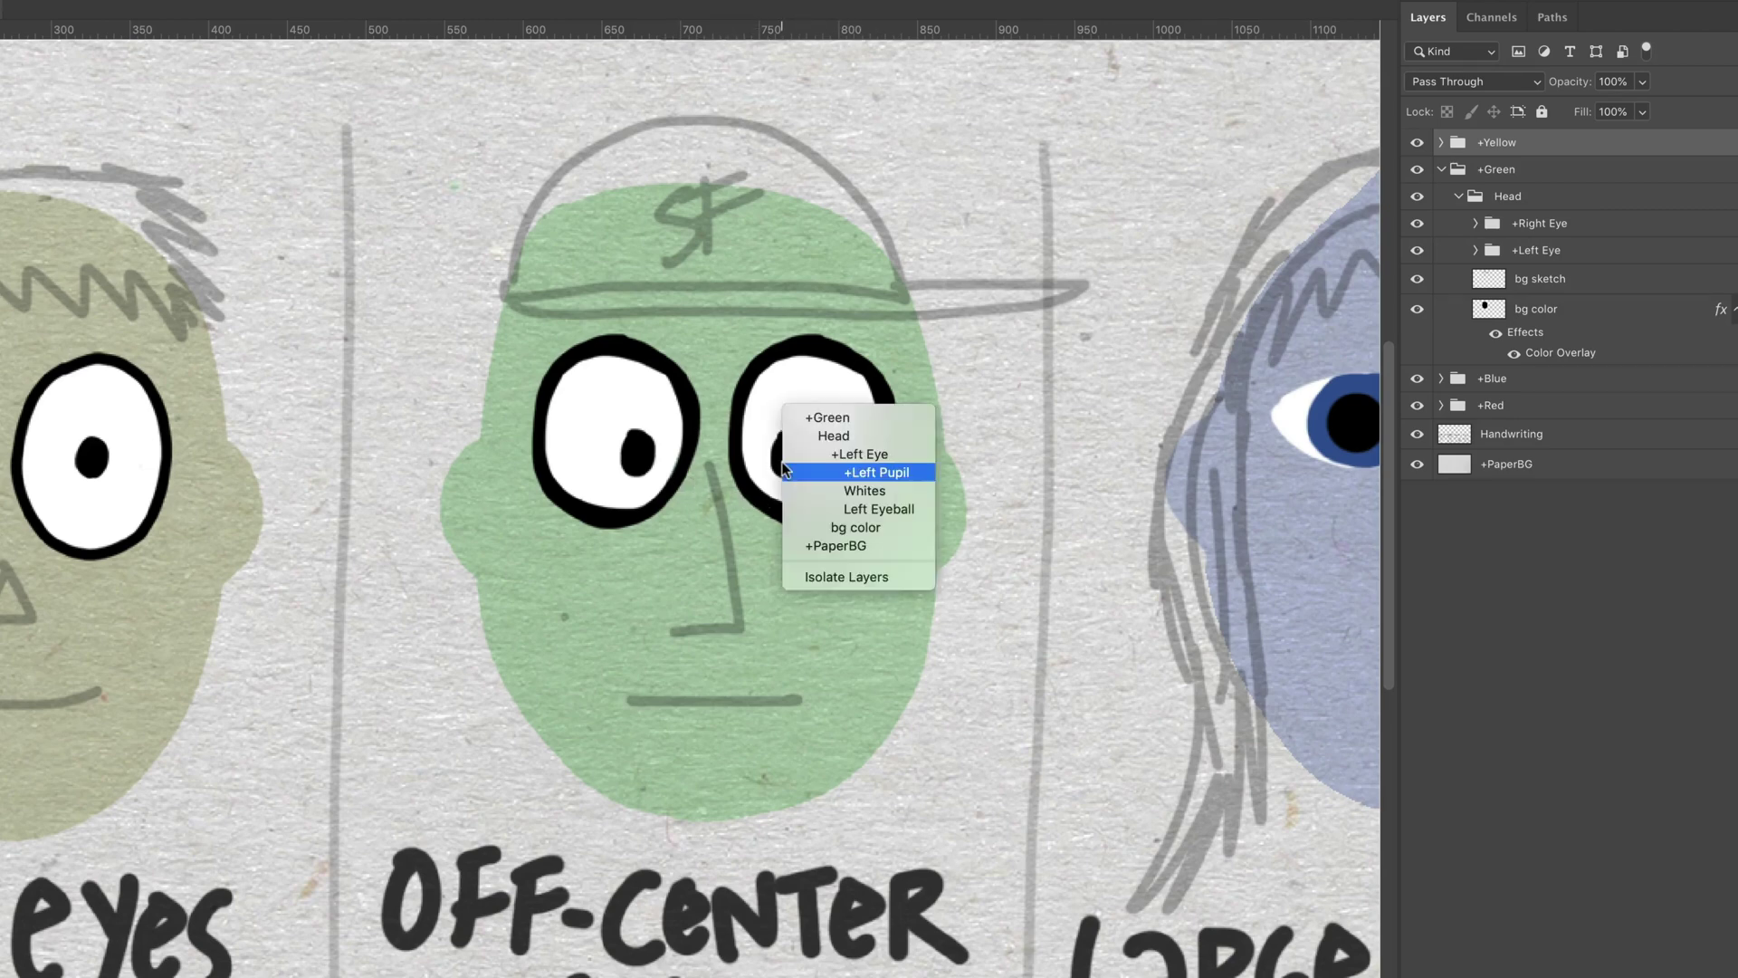
left_click(784, 468)
mouse_move(784, 468)
left_mouse_down()
mouse_move(837, 450)
mouse_move(804, 474)
left_mouse_up()
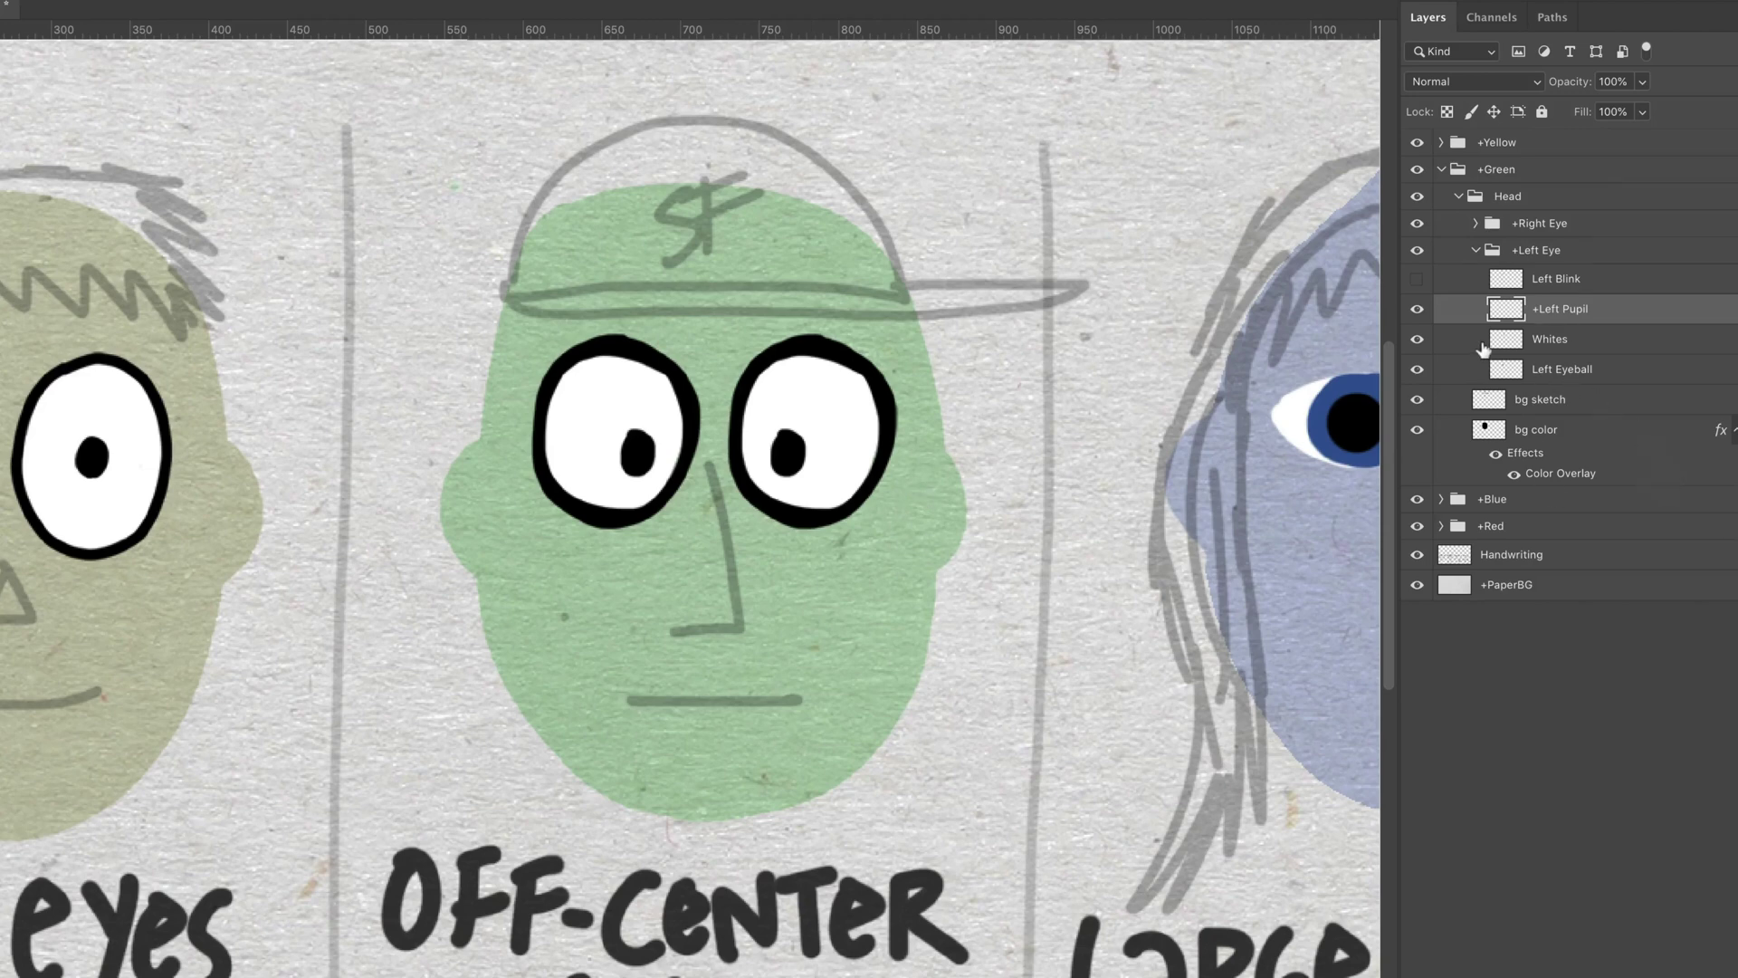
Hide the green head's +Left Pupil and Whites layers and select Left Eyeball
left_click(1418, 310)
left_click(1571, 342)
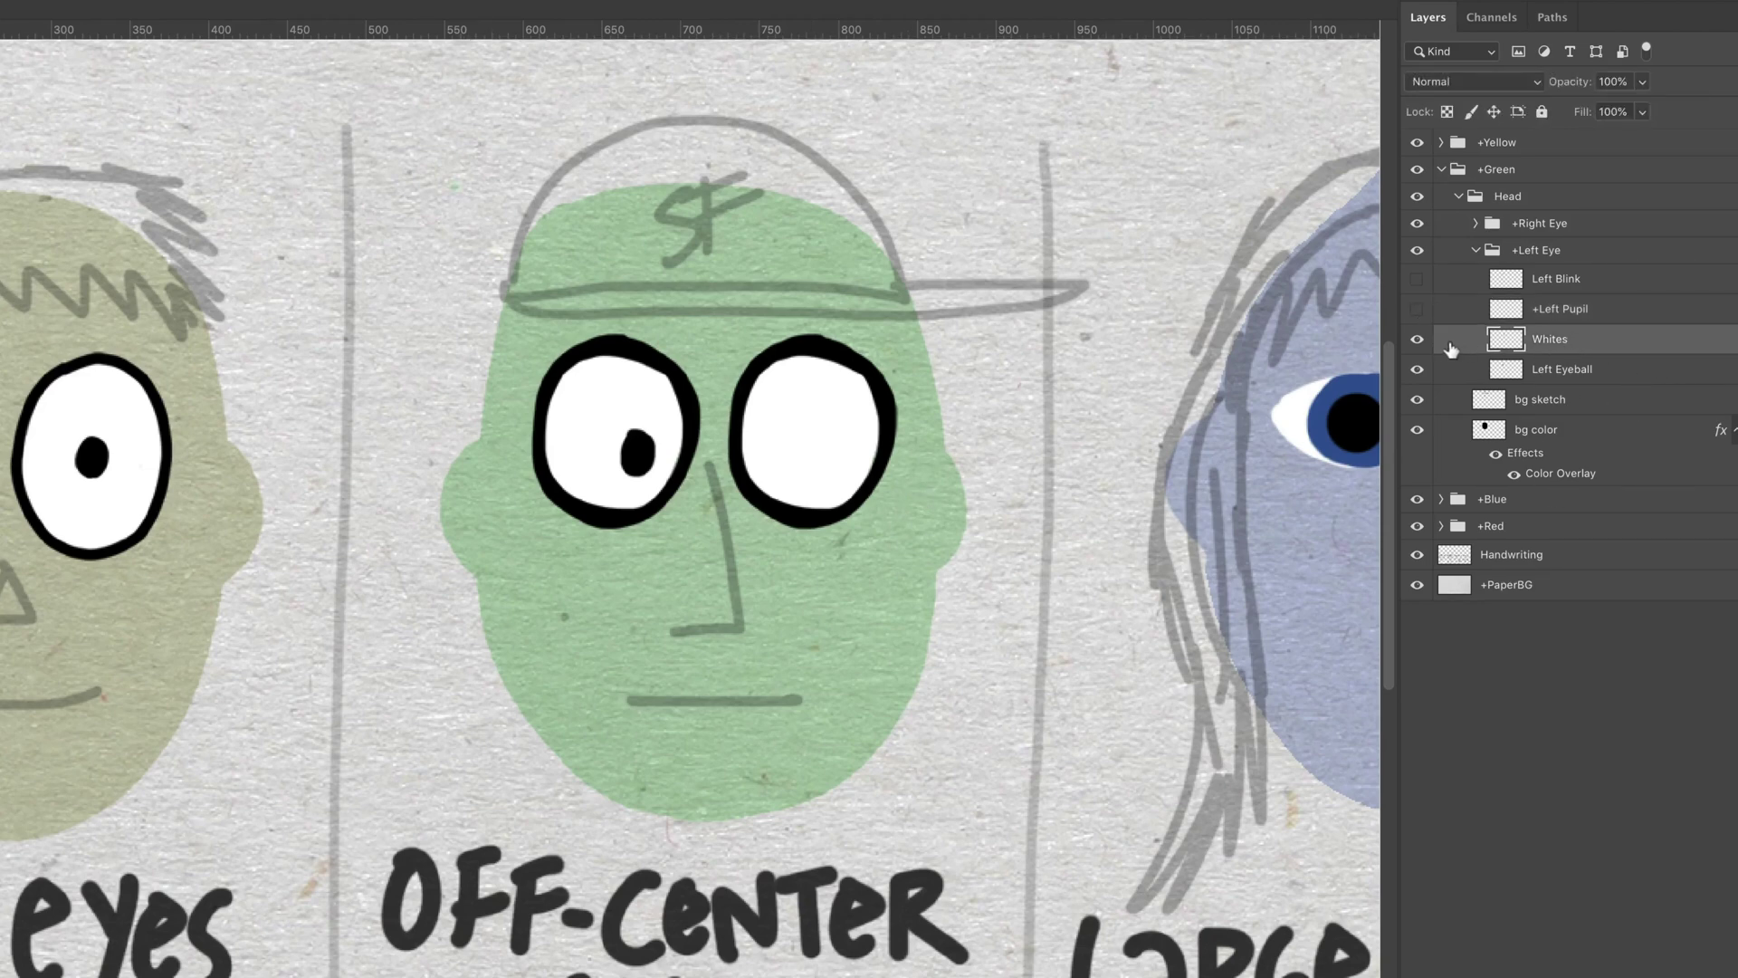
left_click(1418, 340)
left_click(1417, 339)
left_click(1418, 339)
left_click(1634, 381)
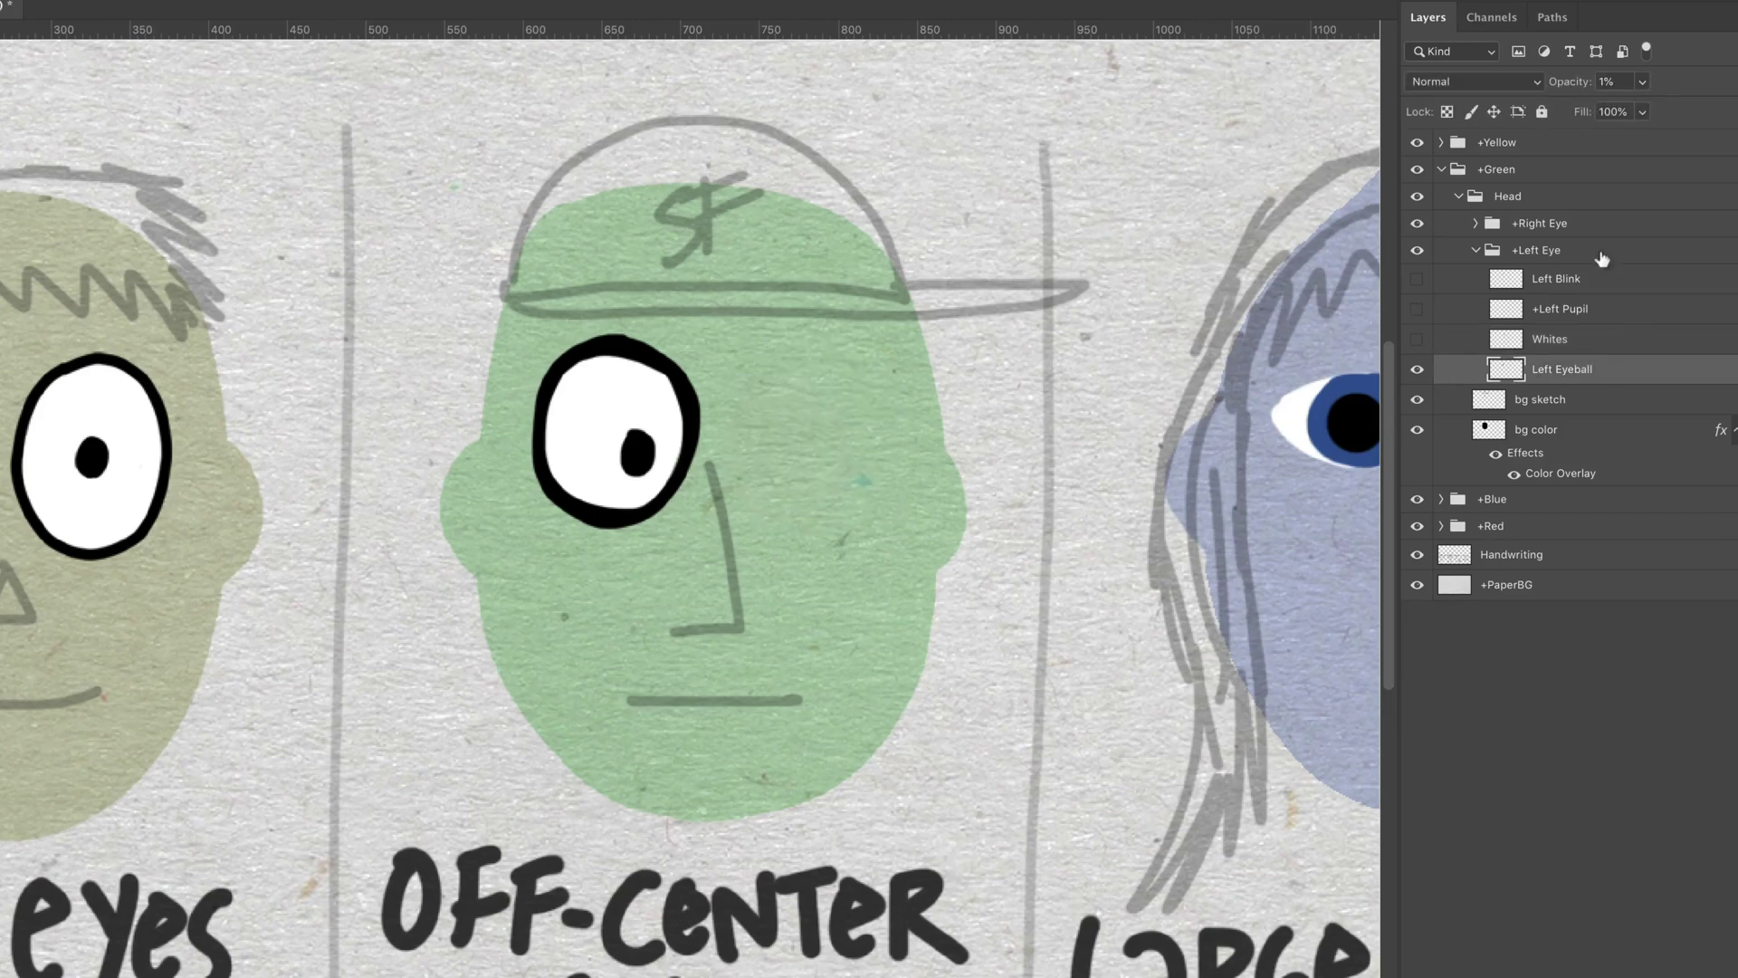
Raise Left Eyeball to 100% opacity, show +Left Pupil and move it within the red eyeball
left_click(1643, 82)
left_click_drag(1646, 105, 1737, 106)
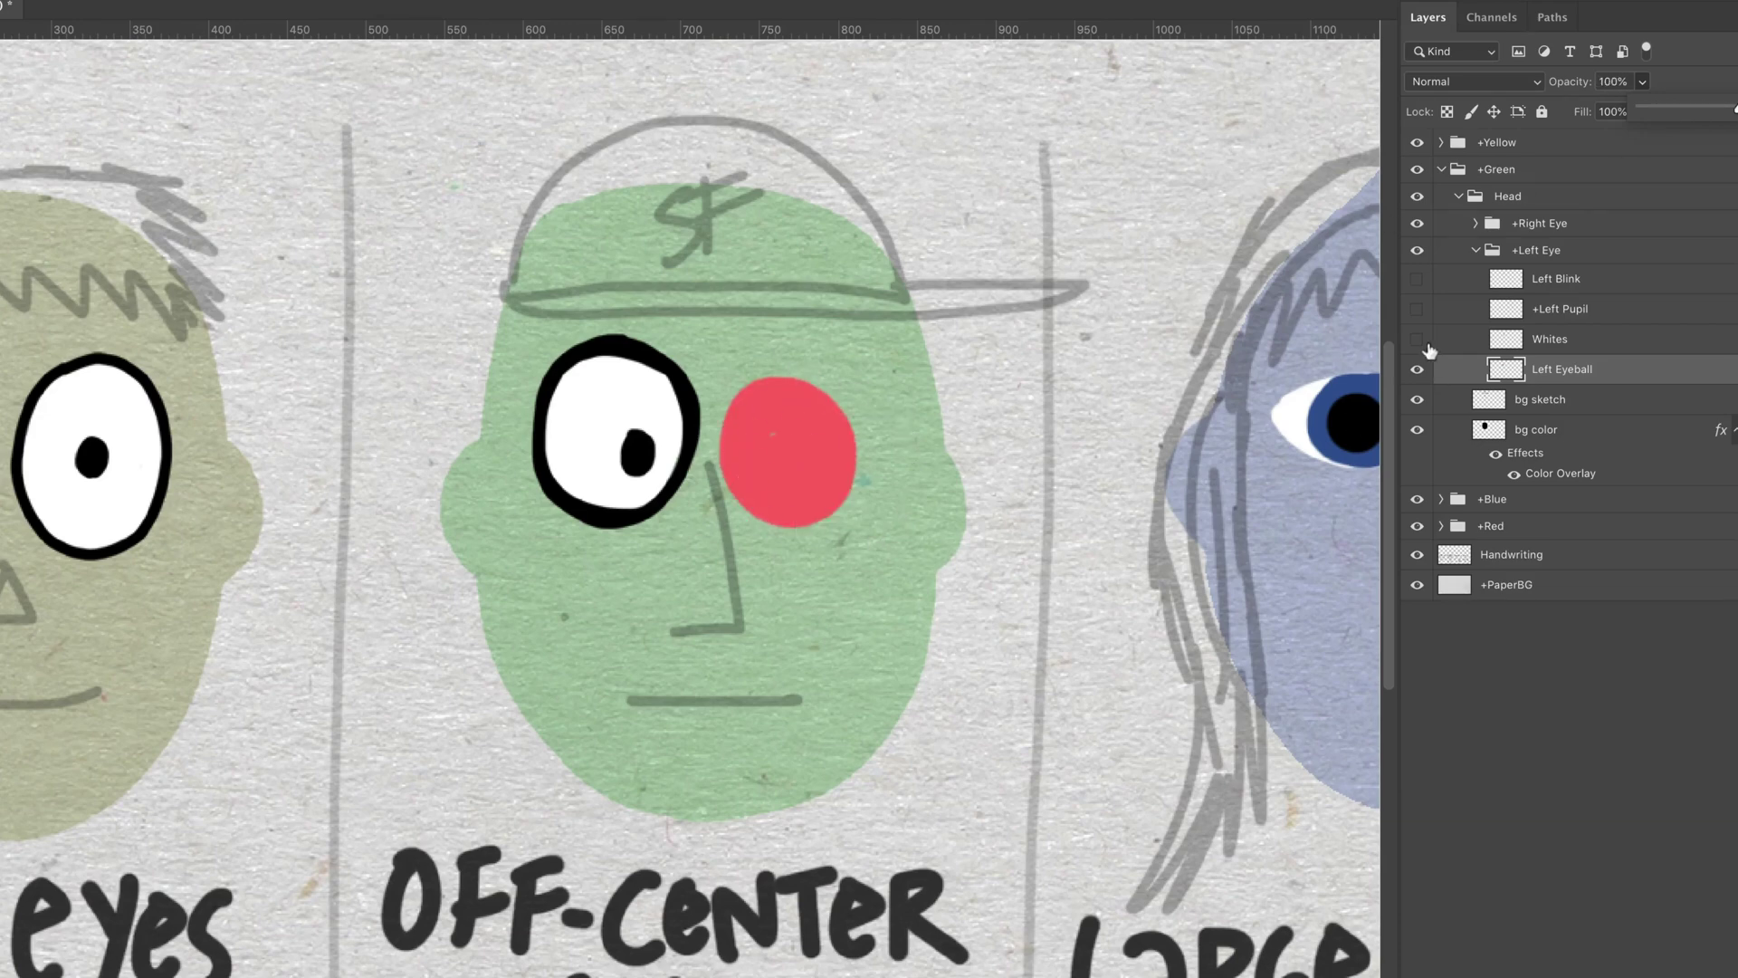
left_click(1417, 308)
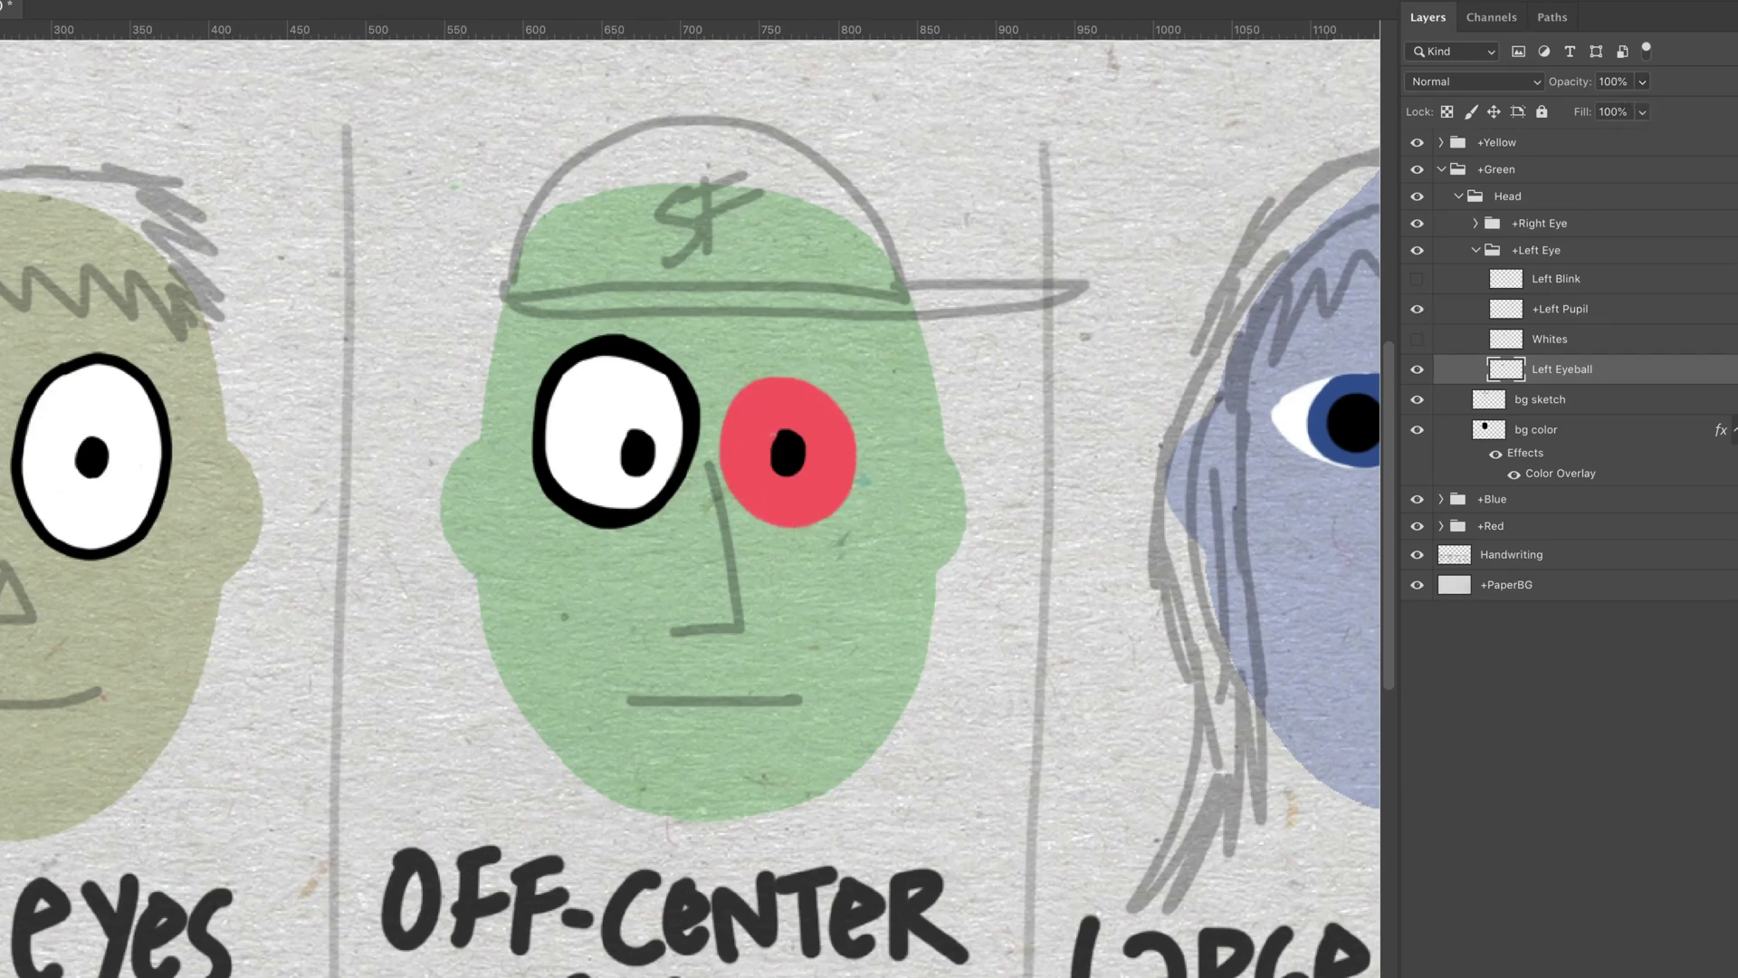
right_click(797, 453)
left_click(797, 452)
mouse_move(797, 453)
left_mouse_down()
mouse_move(805, 403)
mouse_move(838, 420)
mouse_move(768, 480)
mouse_move(750, 415)
mouse_move(826, 482)
mouse_move(796, 453)
left_mouse_up()
Show Whites, preview the Left Blink eyelid, and set Left Eyeball opacity back to 1%
left_click(1417, 339)
left_click(1417, 279)
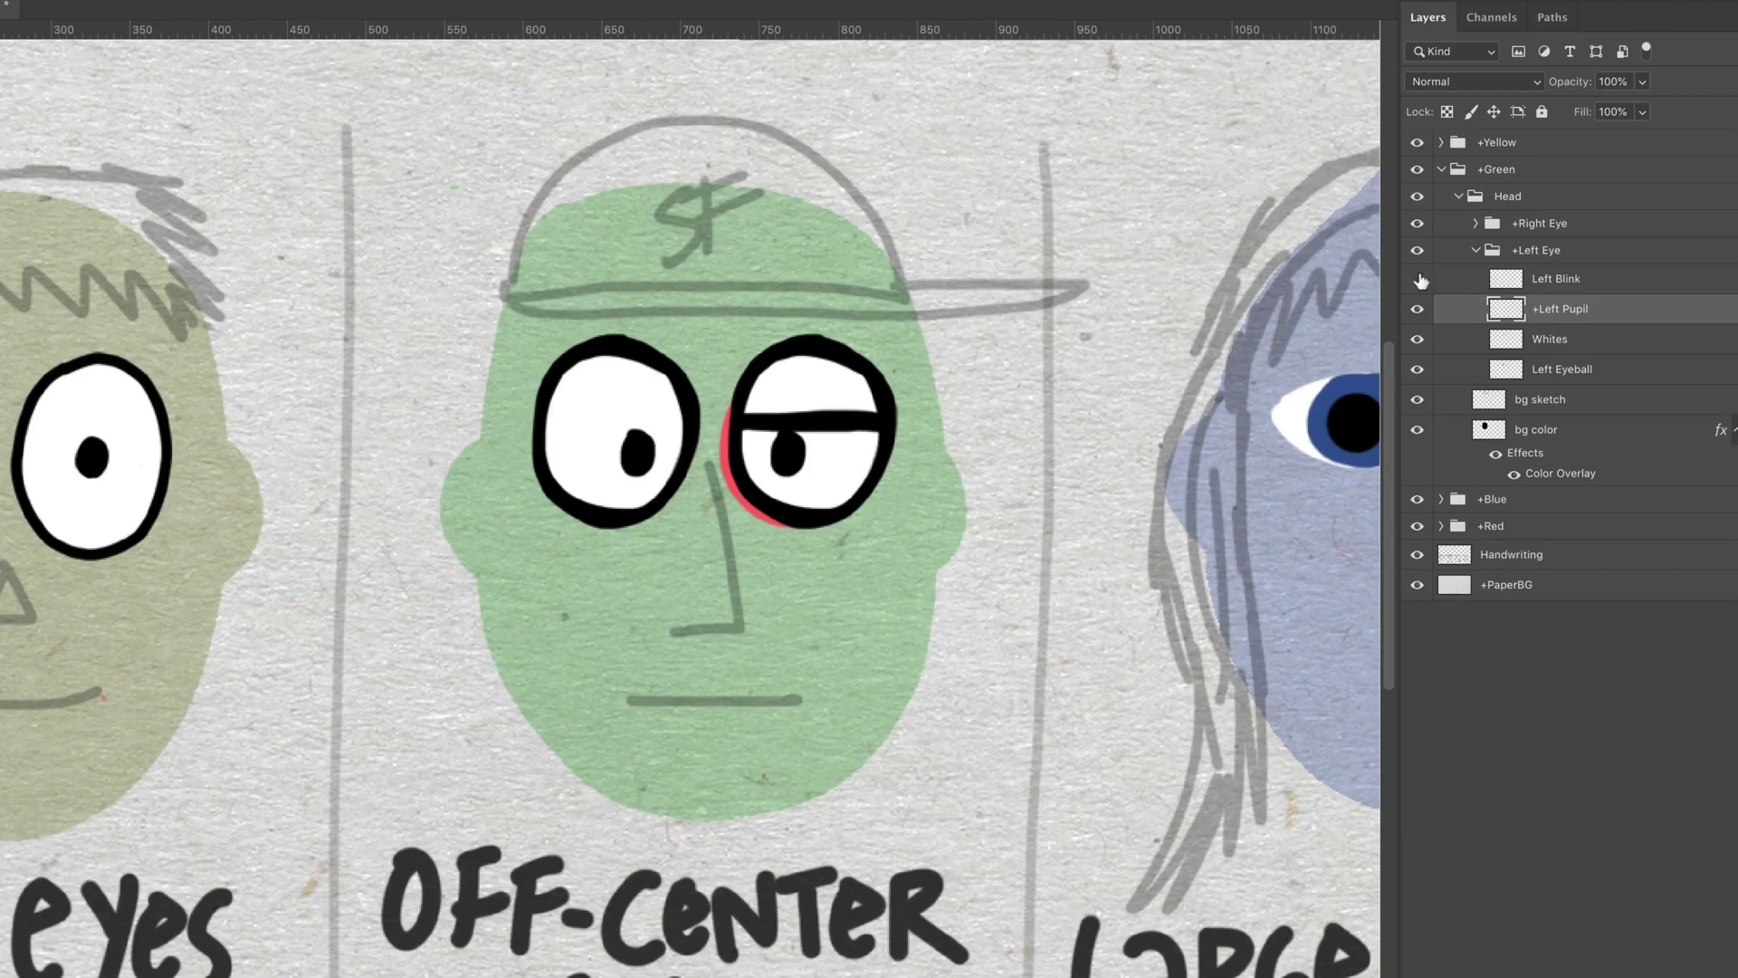
left_click(1417, 280)
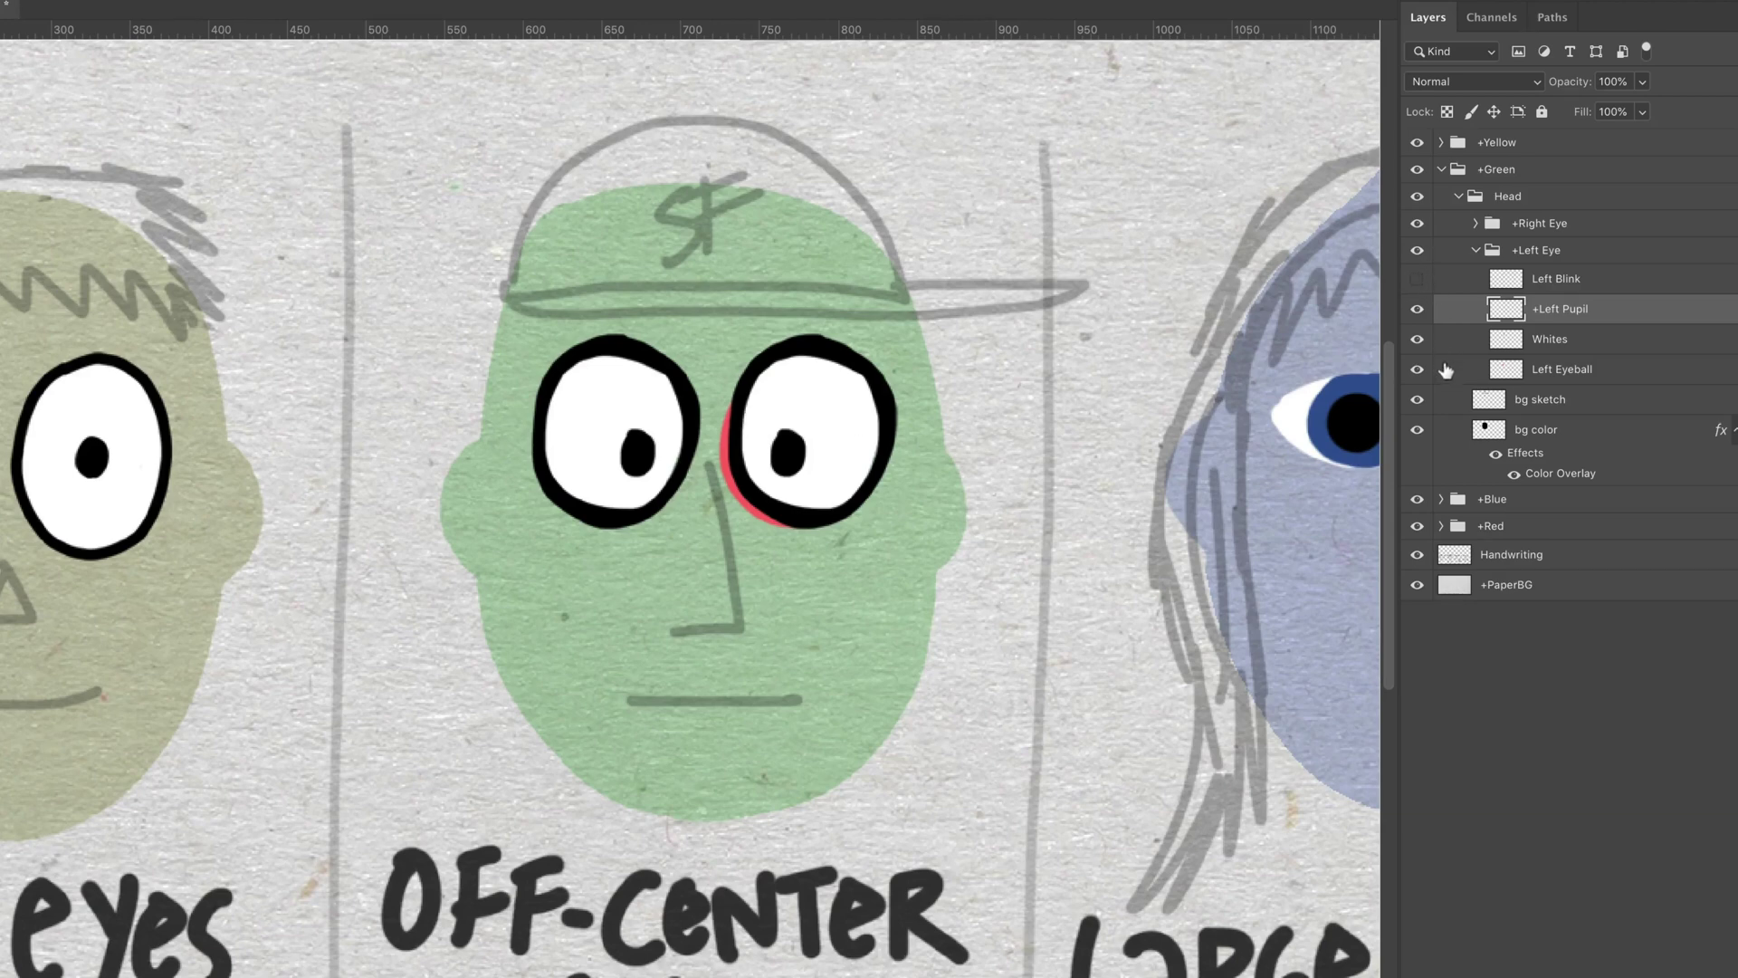
left_click(1621, 374)
type("1")
key("Return")
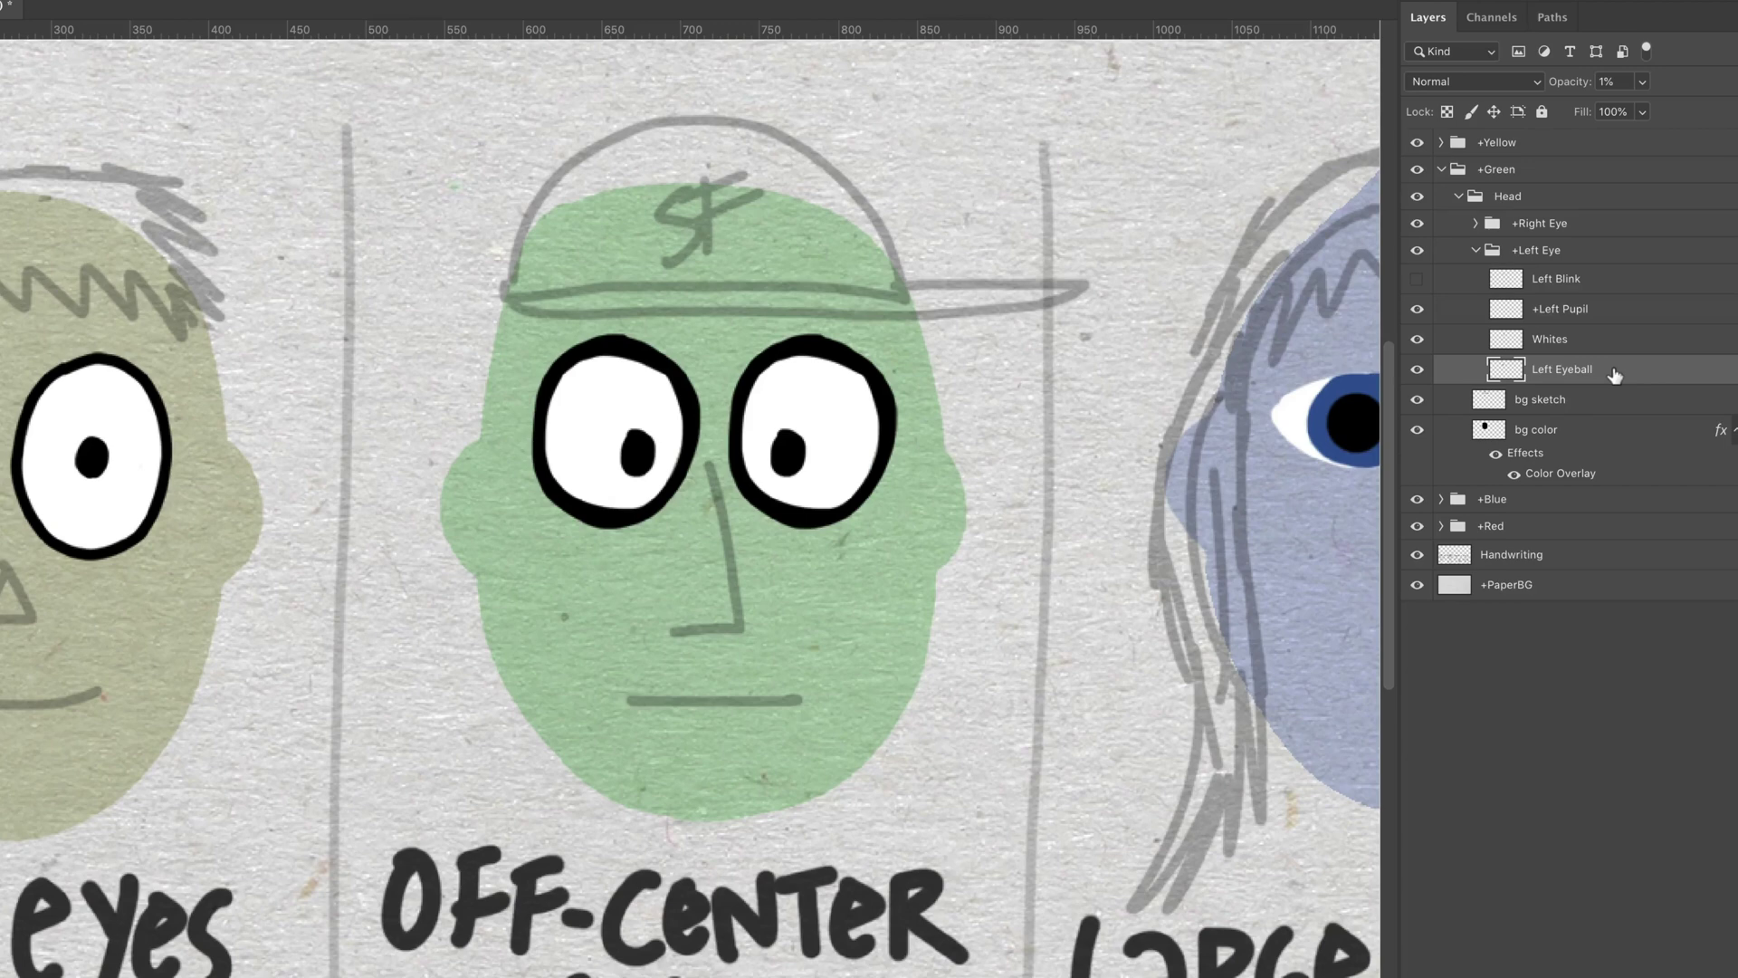
Move the green head's +Left Pupil up and right, then back to the eye's centre
left_click(1601, 339)
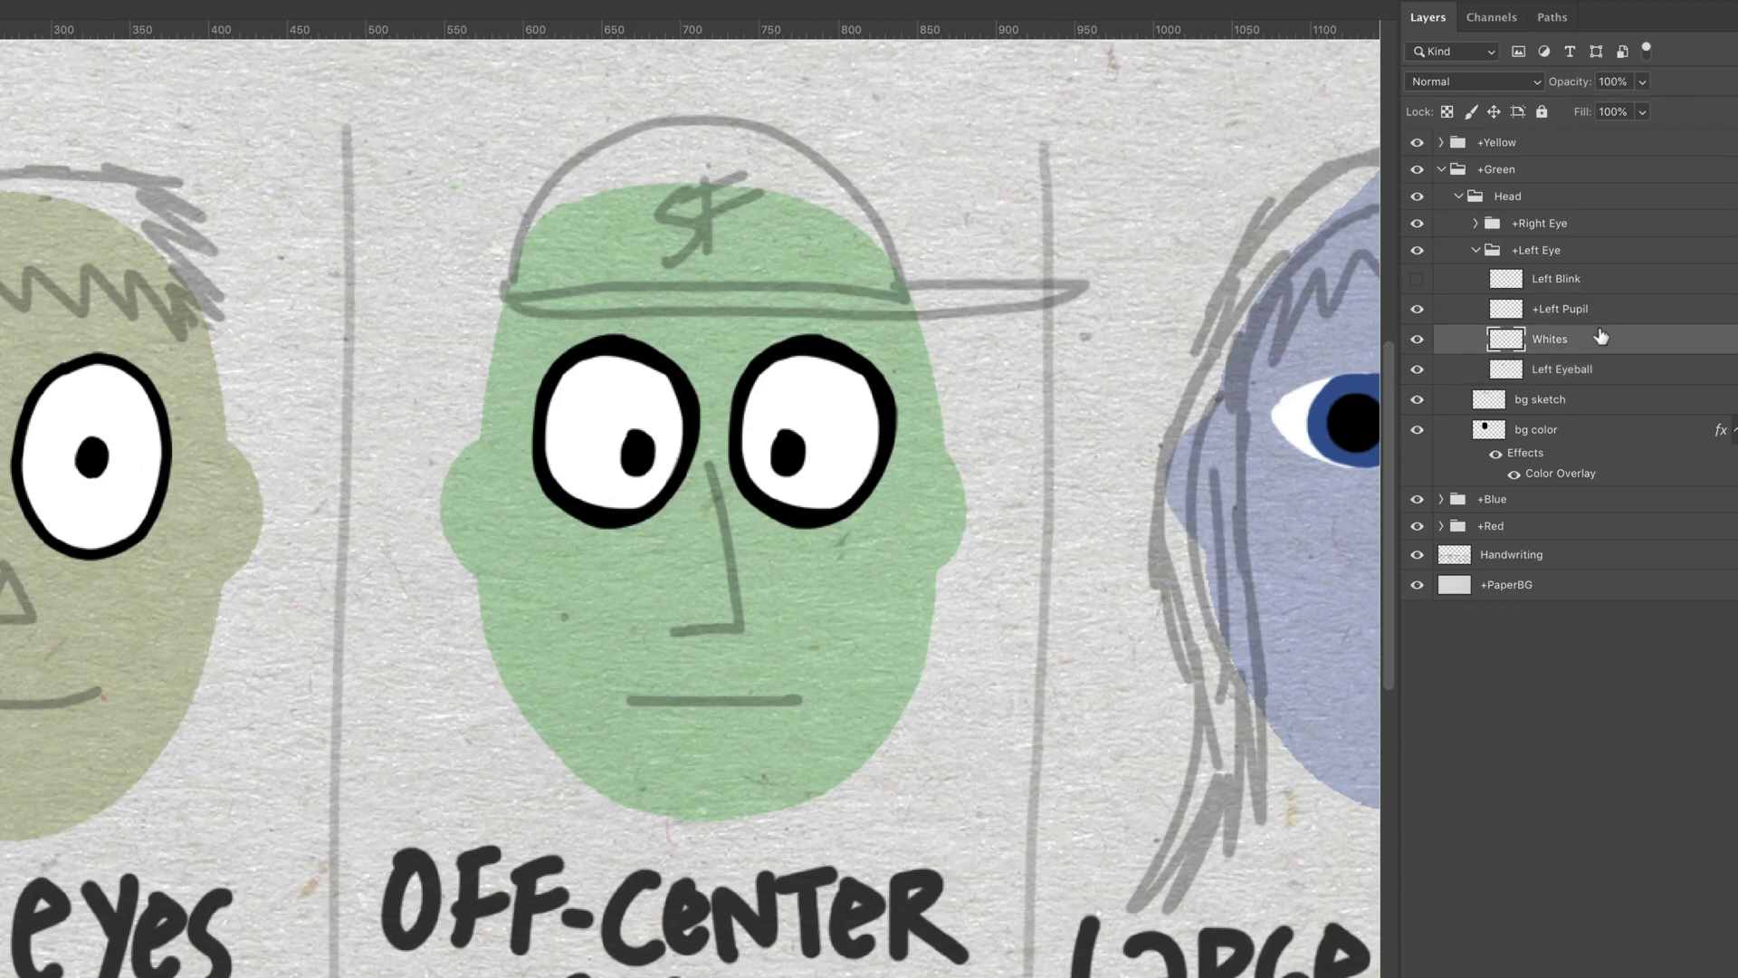
right_click(790, 447)
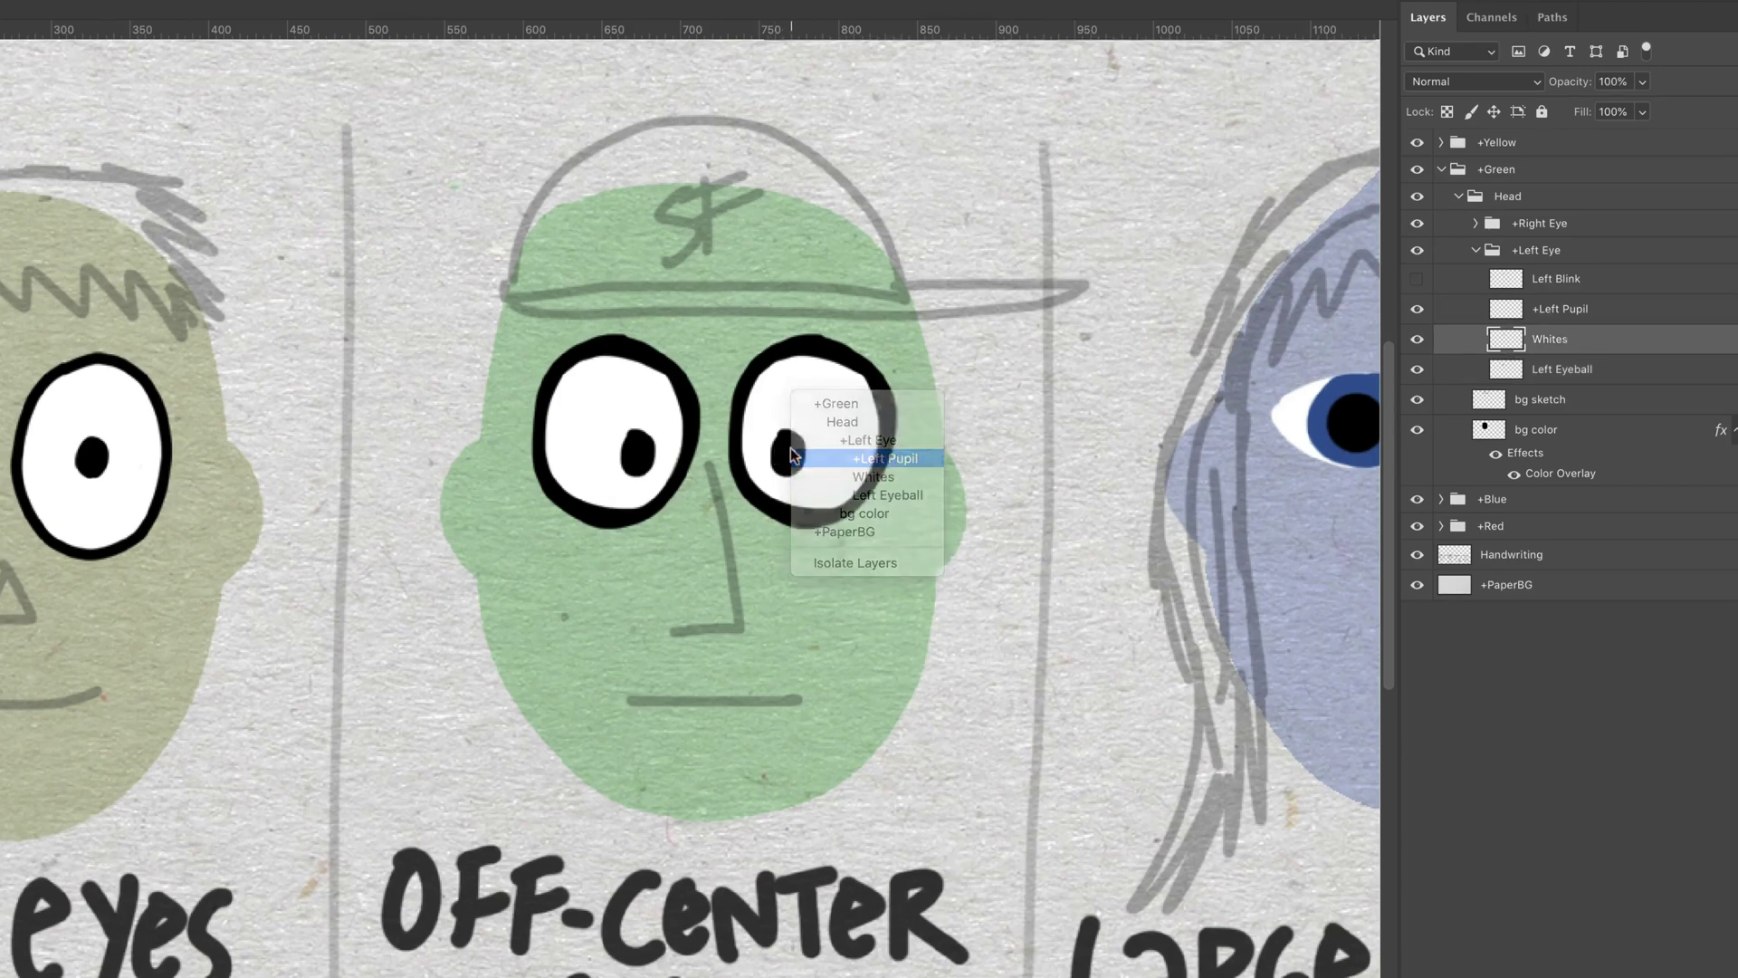
left_click(793, 453)
left_click_drag(793, 453, 861, 411)
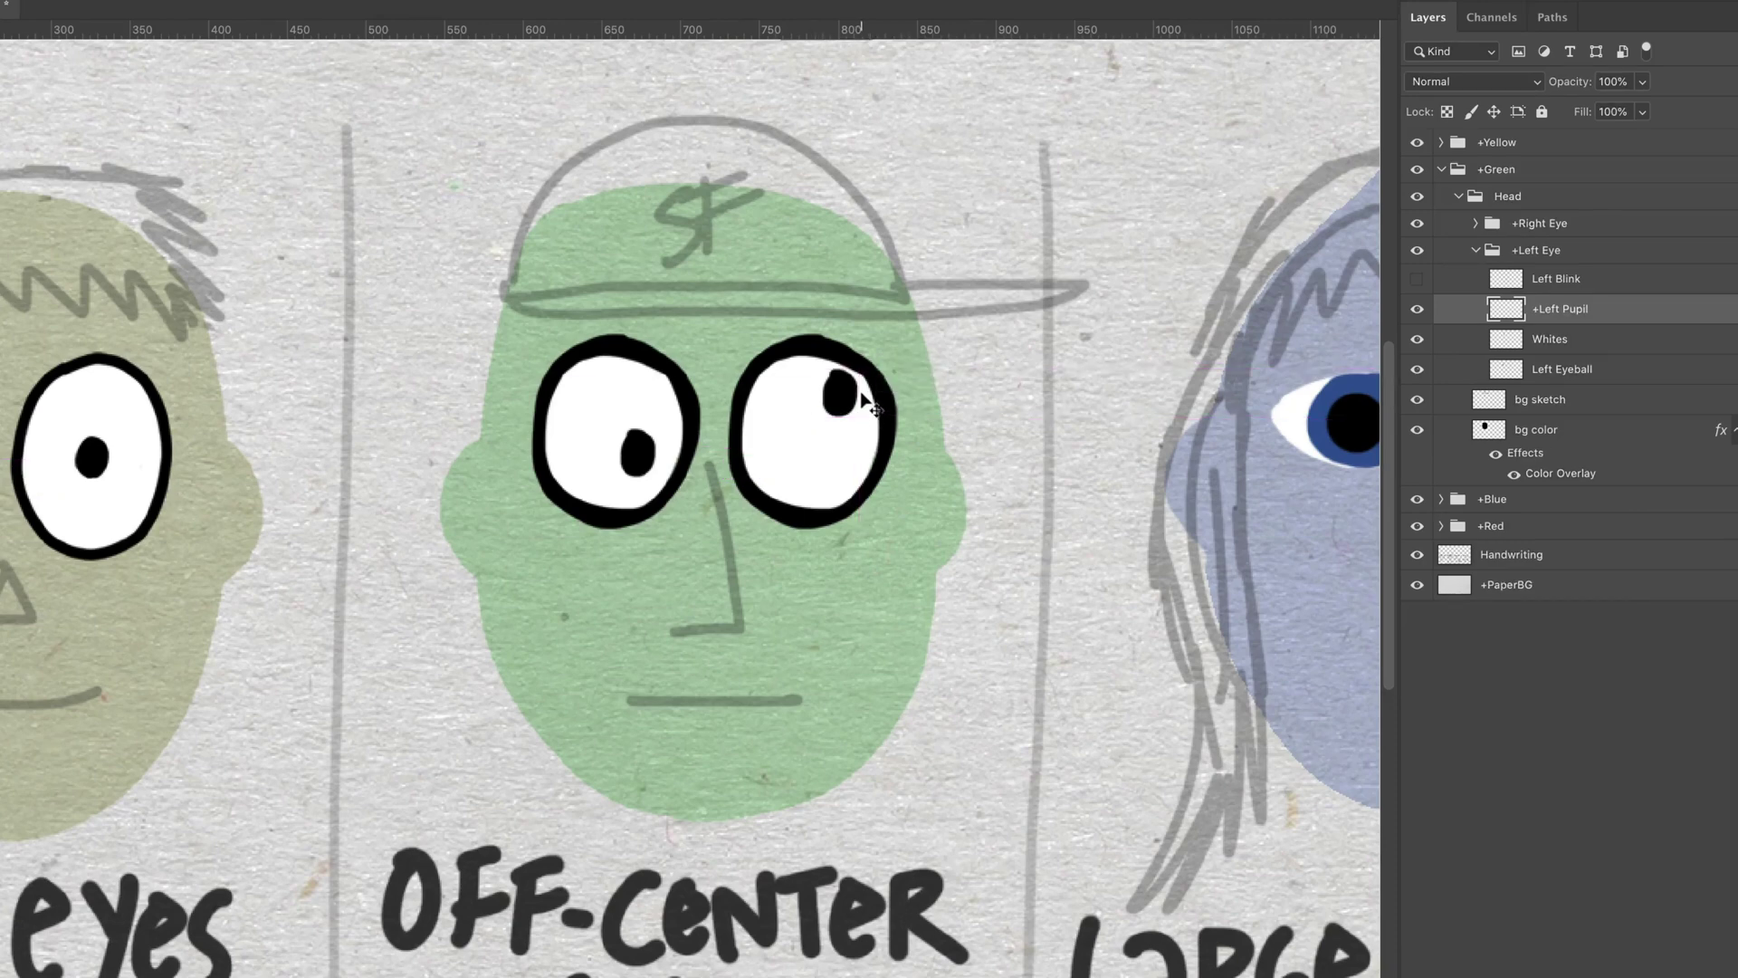
left_click_drag(862, 403, 812, 460)
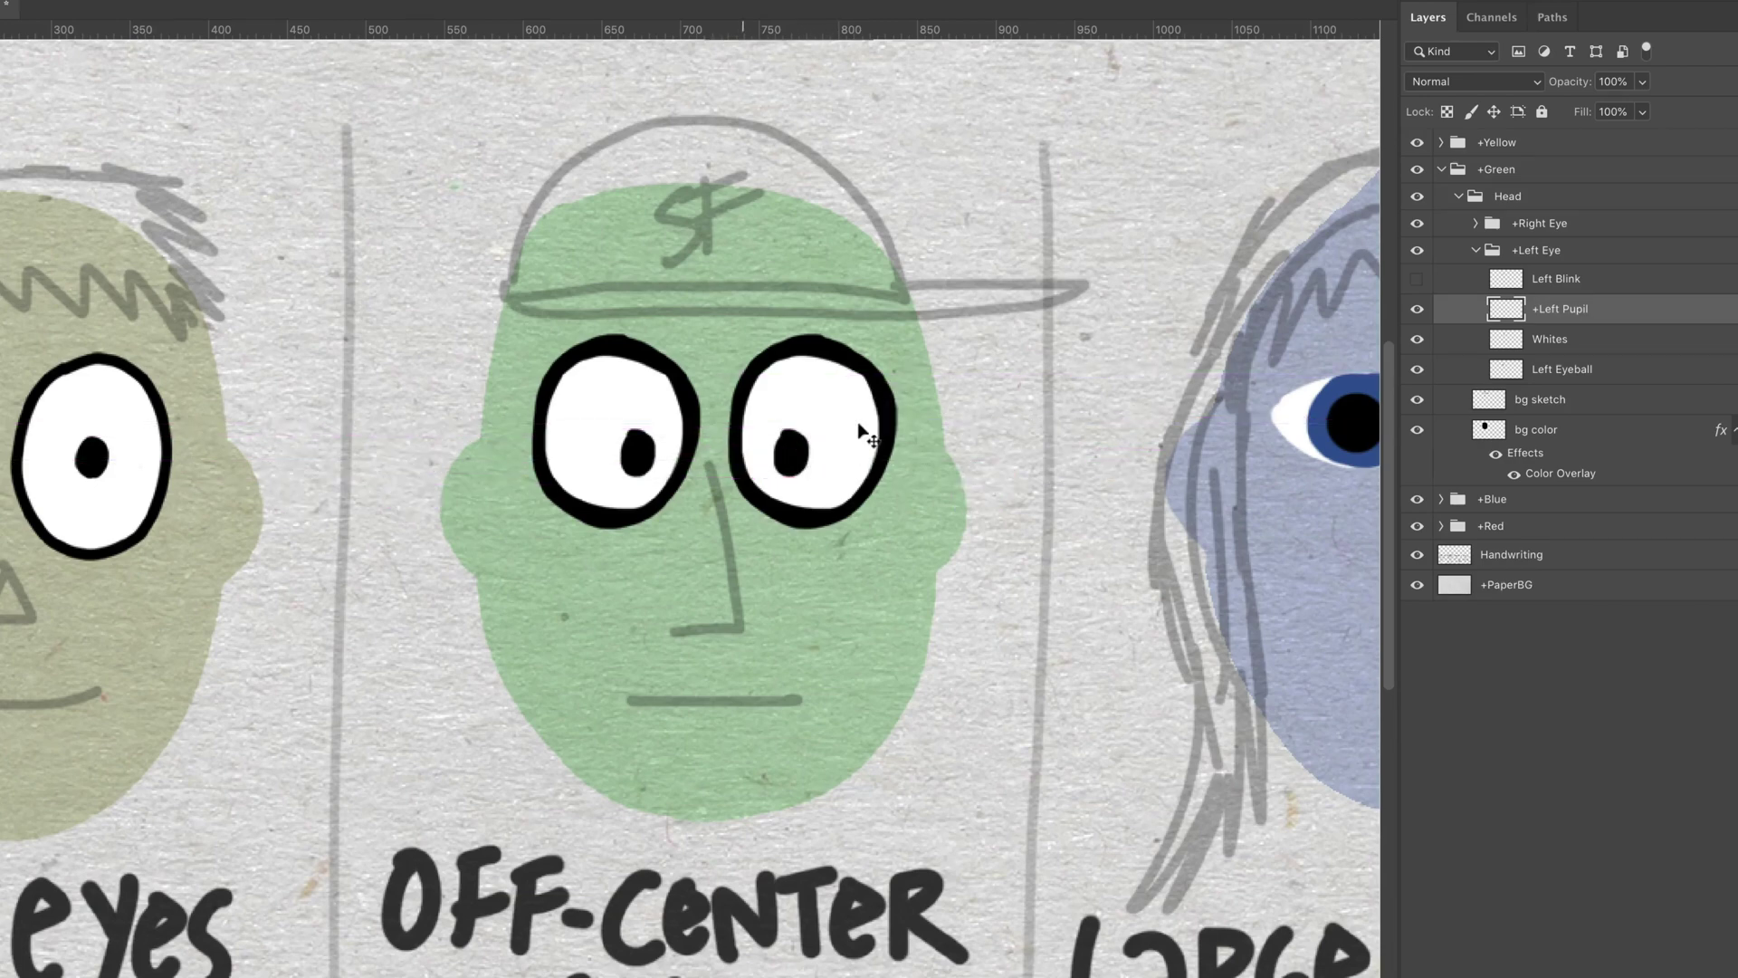
Hide Whites and flick Left Eyeball opacity up to 100% and back down to 0%
left_click(1417, 338)
left_click(1603, 371)
left_click(1641, 82)
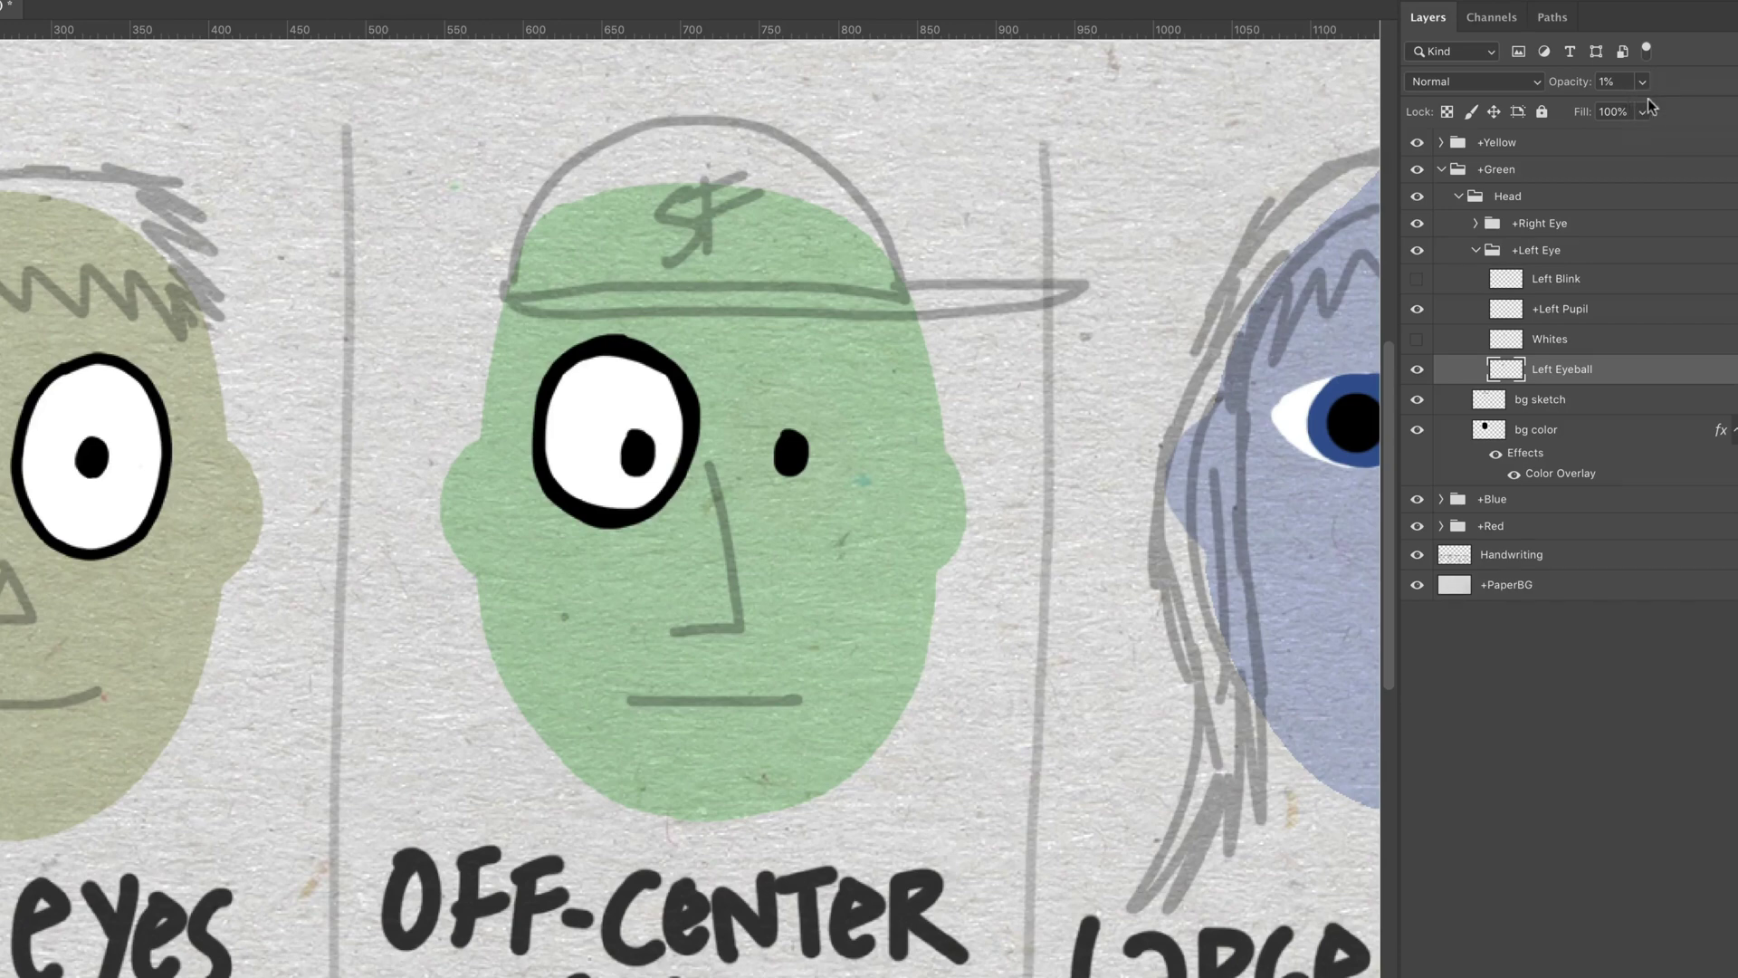
left_click_drag(1639, 106, 1734, 106)
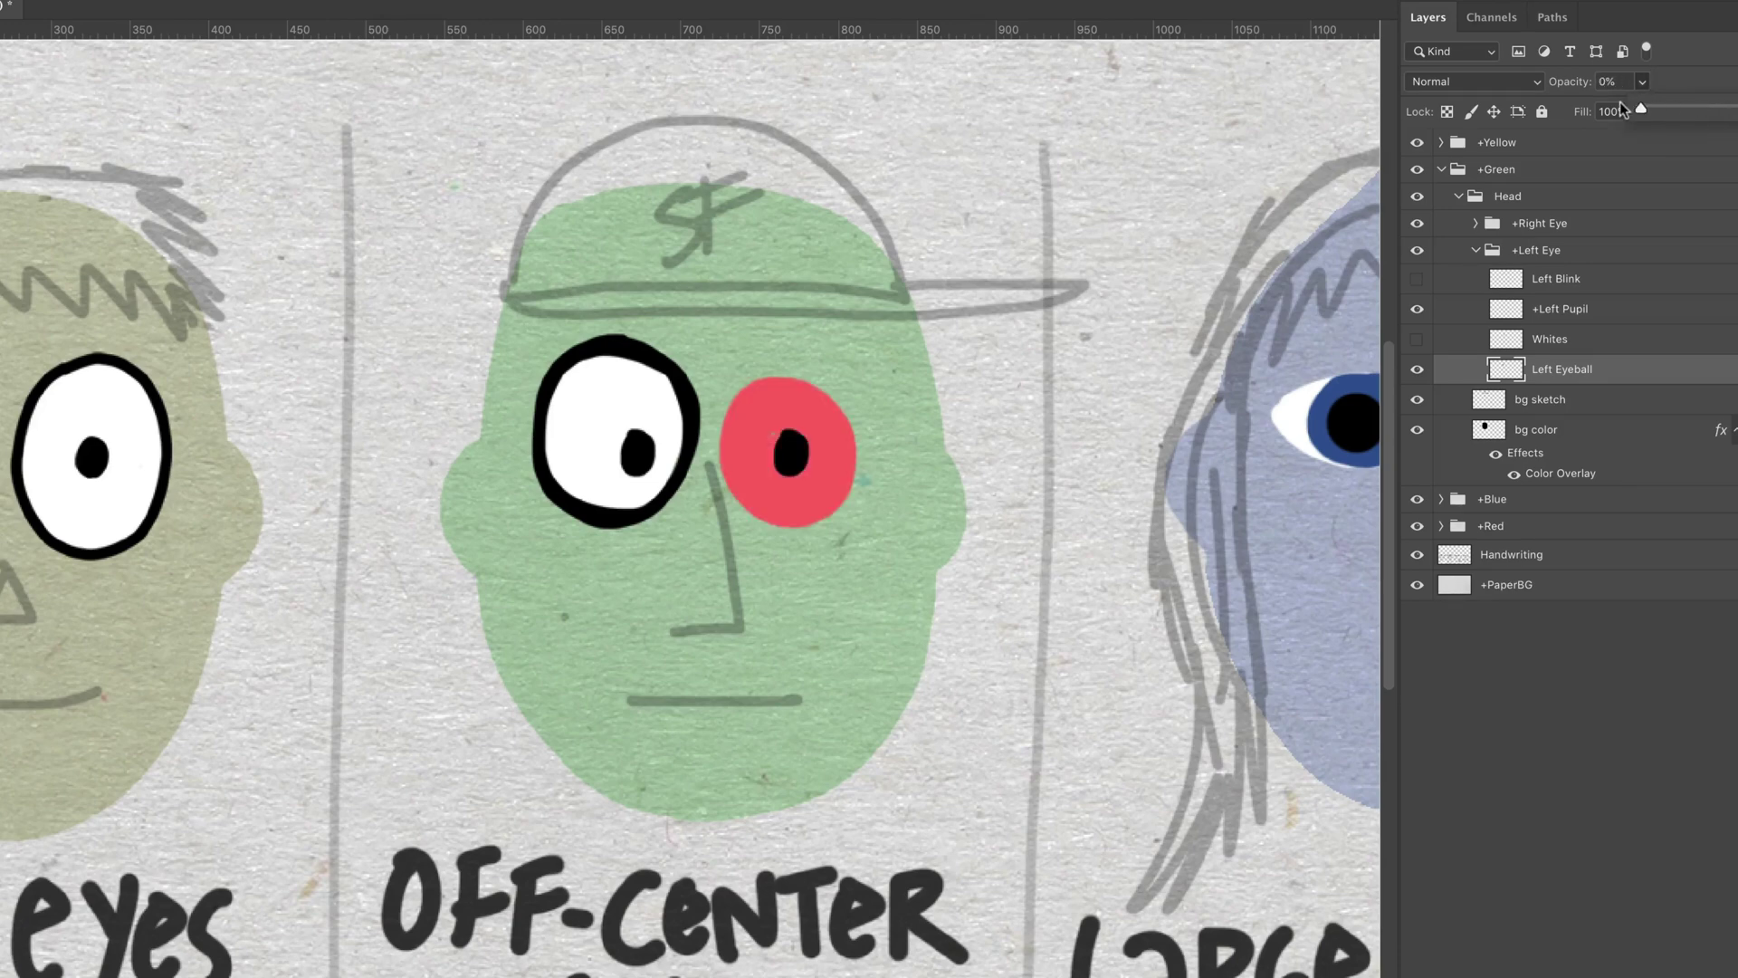
left_click_drag(1621, 101, 1619, 91)
left_click(1573, 68)
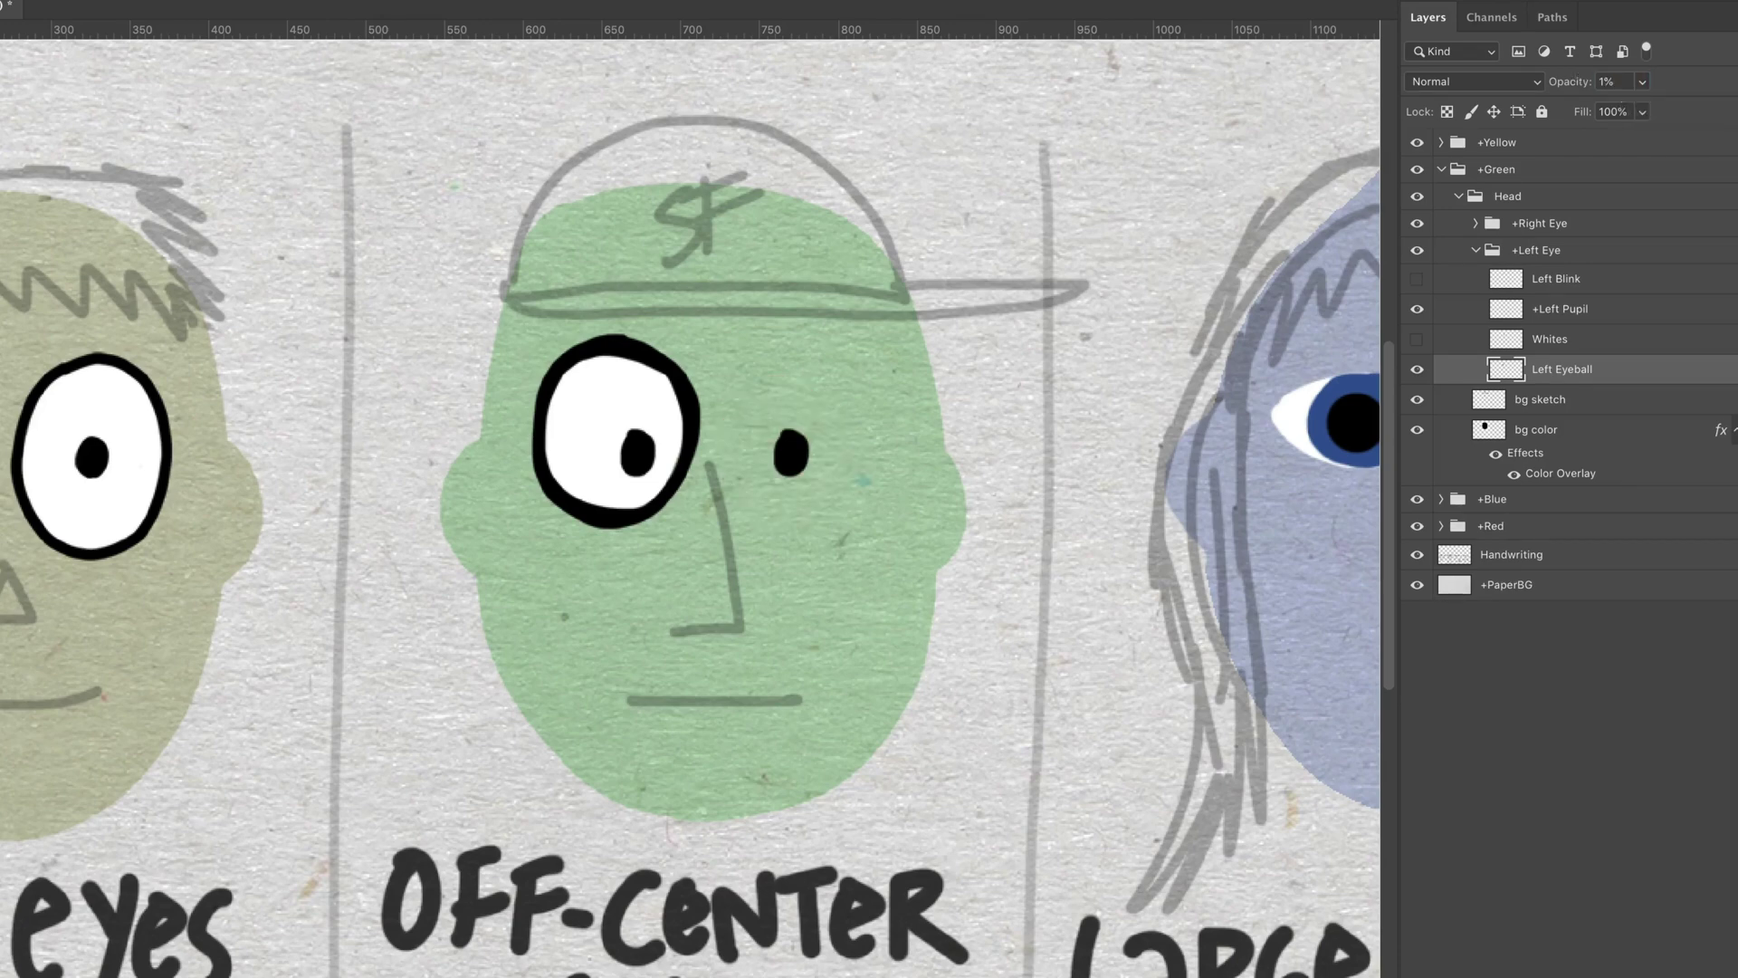
Show Whites, preview the Left Blink eyelid over hidden eye layers, then restore the open eye
left_click(1417, 338)
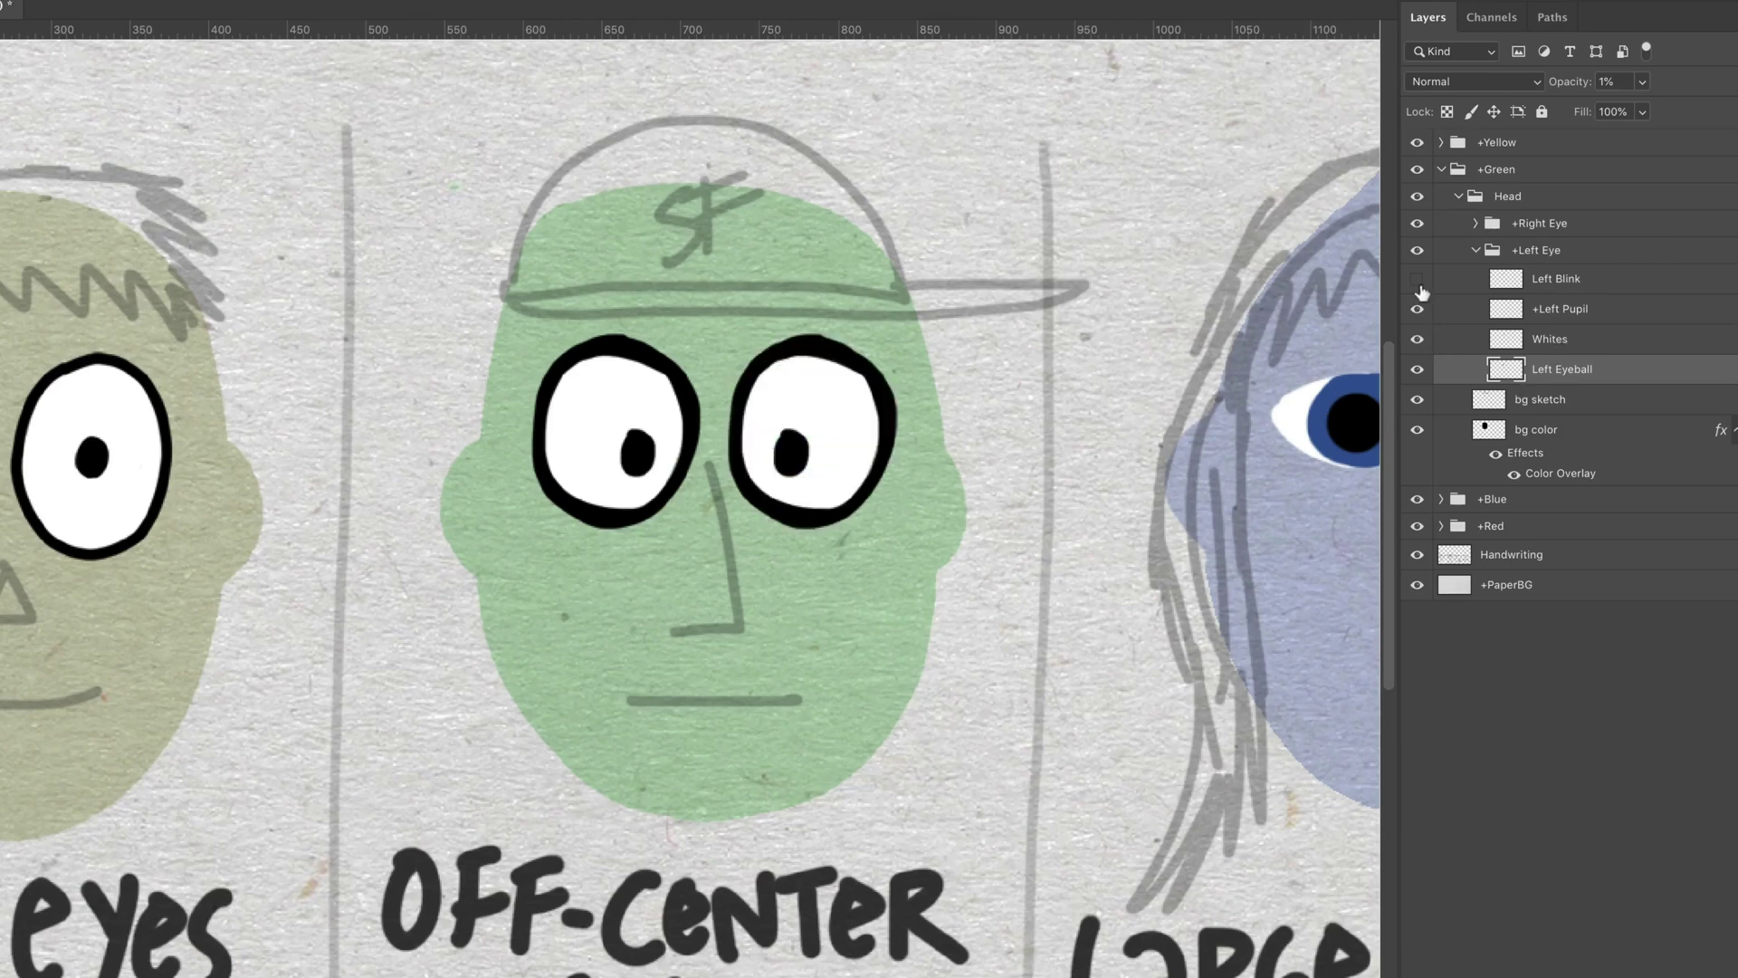
left_click(1418, 279)
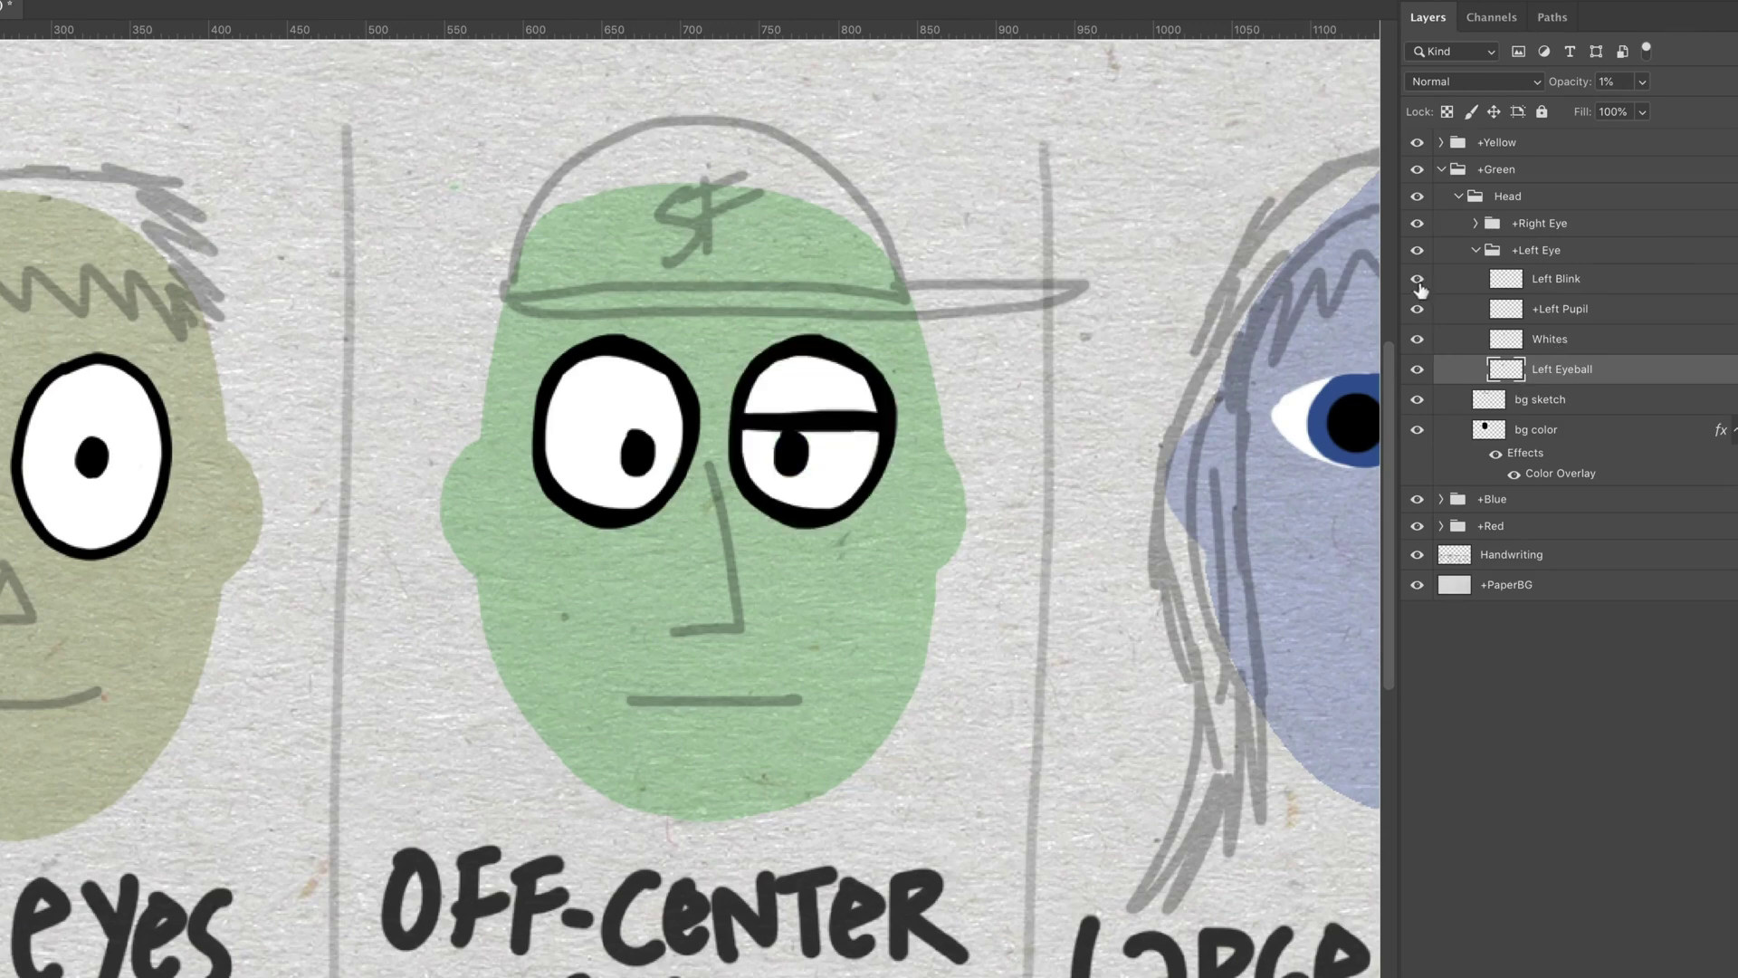
left_click_drag(1417, 309, 1419, 365)
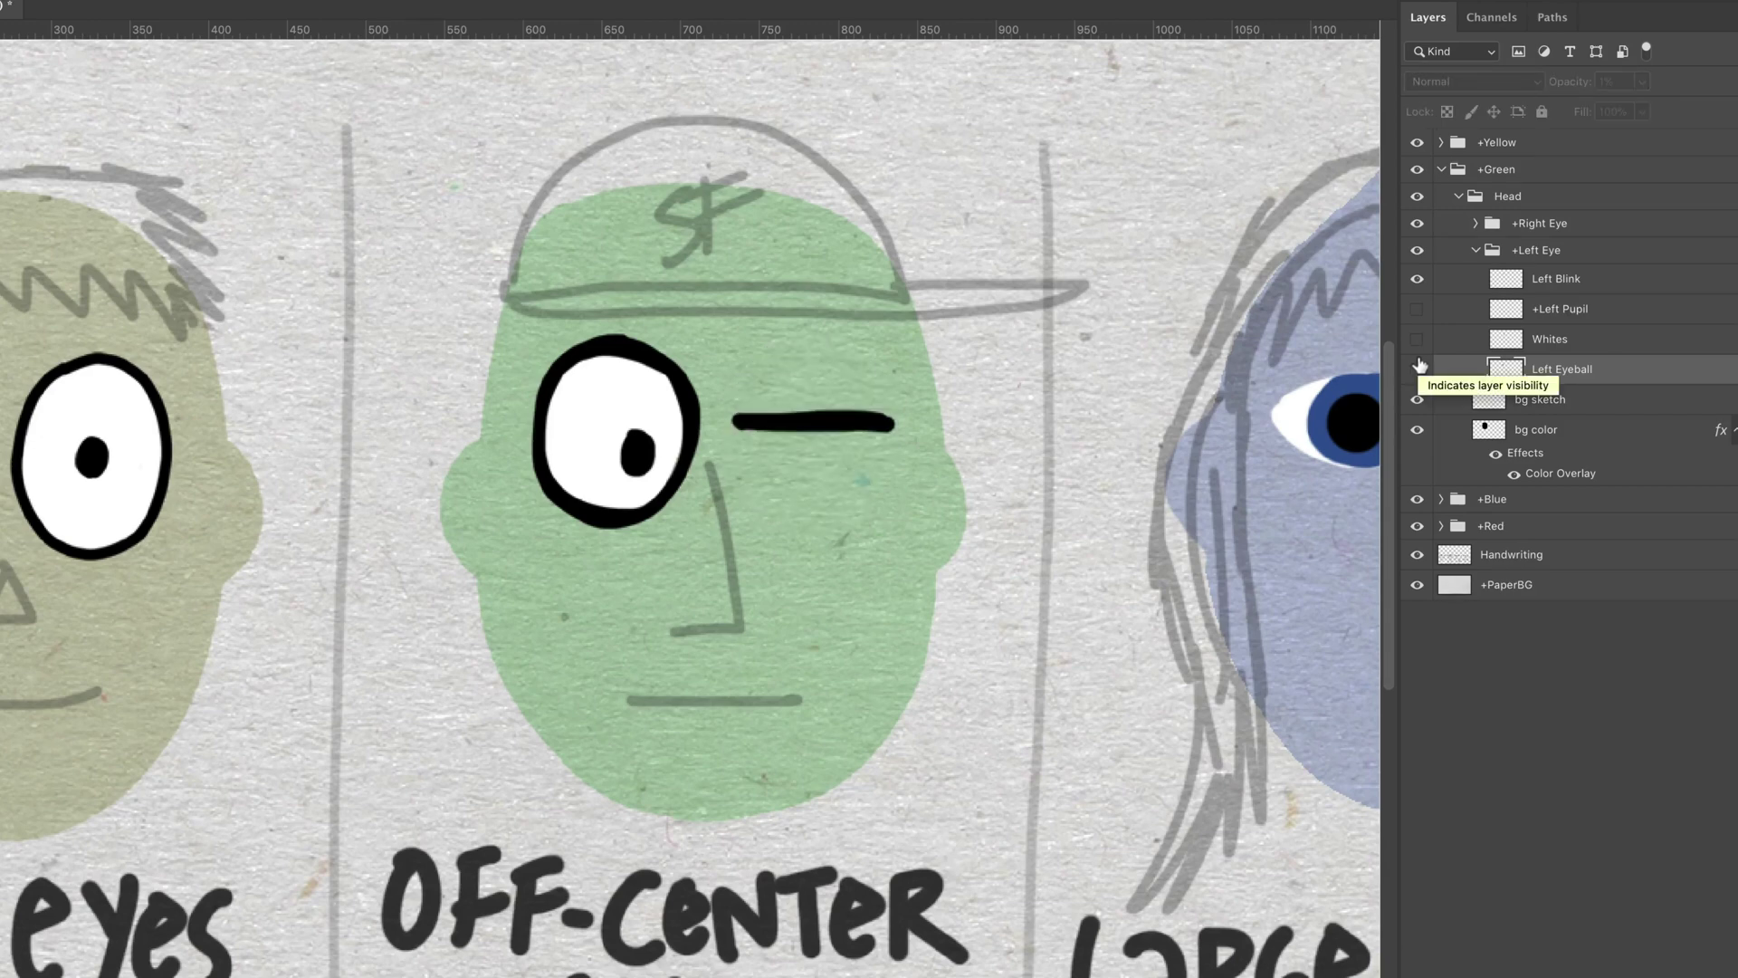
left_click_drag(1419, 365, 1418, 309)
left_click(1418, 279)
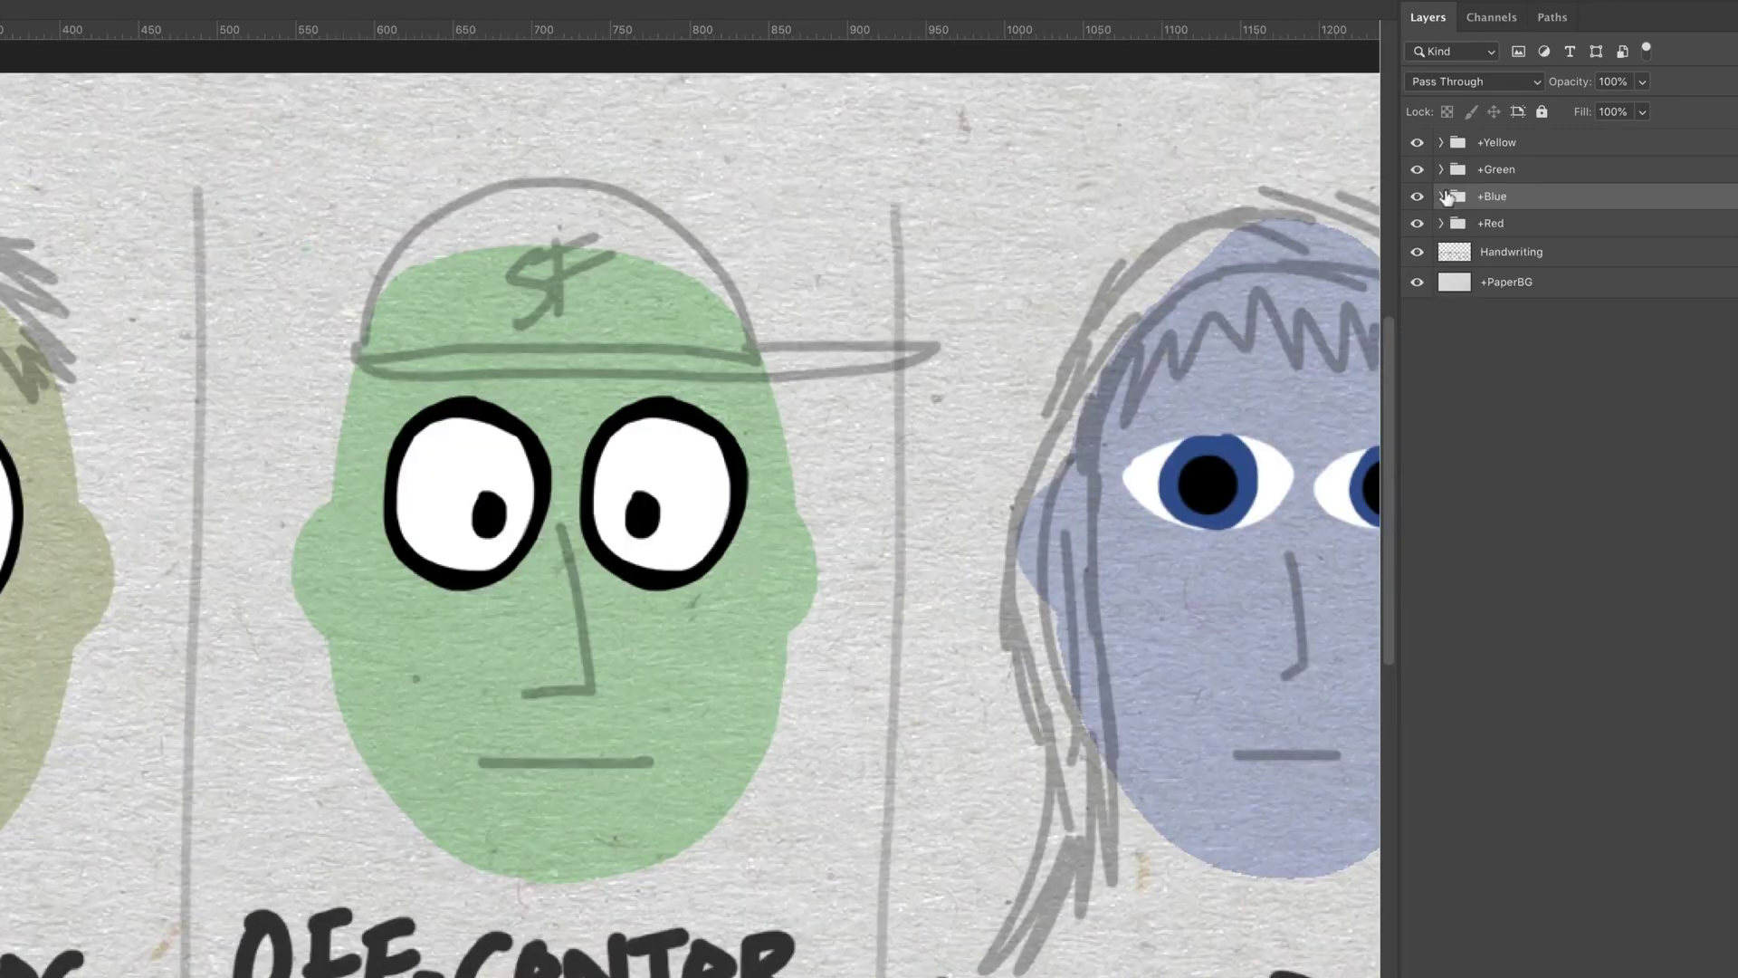
Expand +Blue, nudge the blue face's +Right Pupil sideways and move it down the layer stack
left_click(1442, 196, "alt")
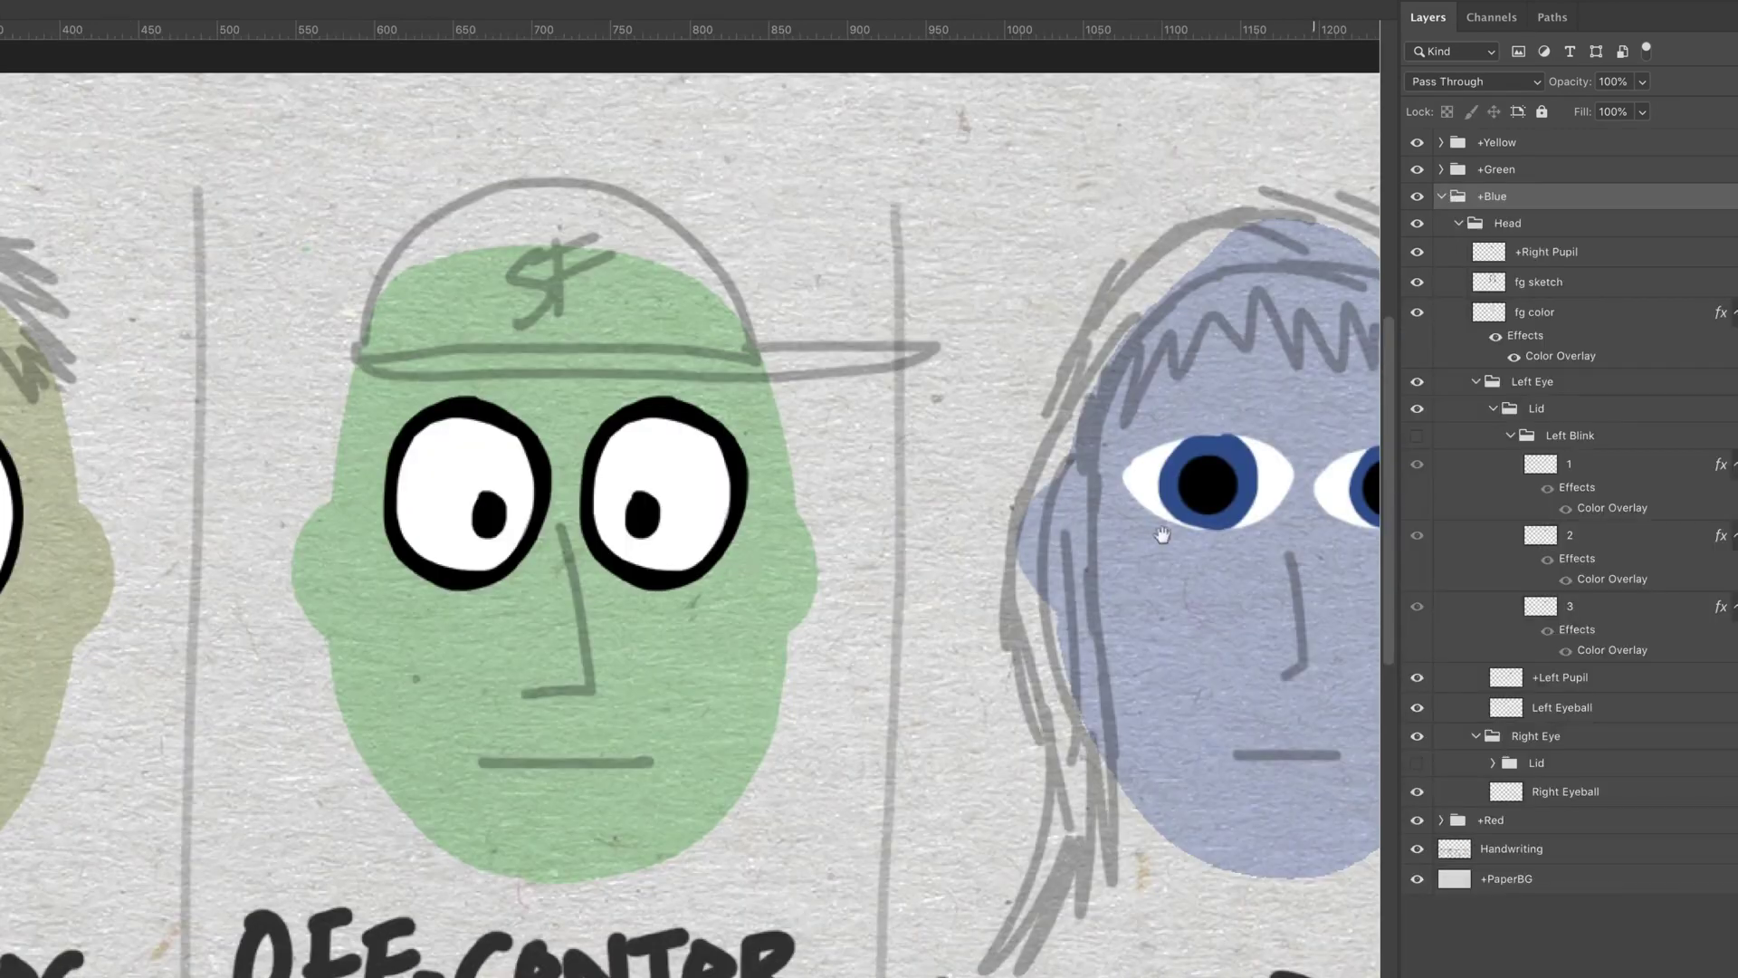
left_click_drag(1176, 613, 621, 571)
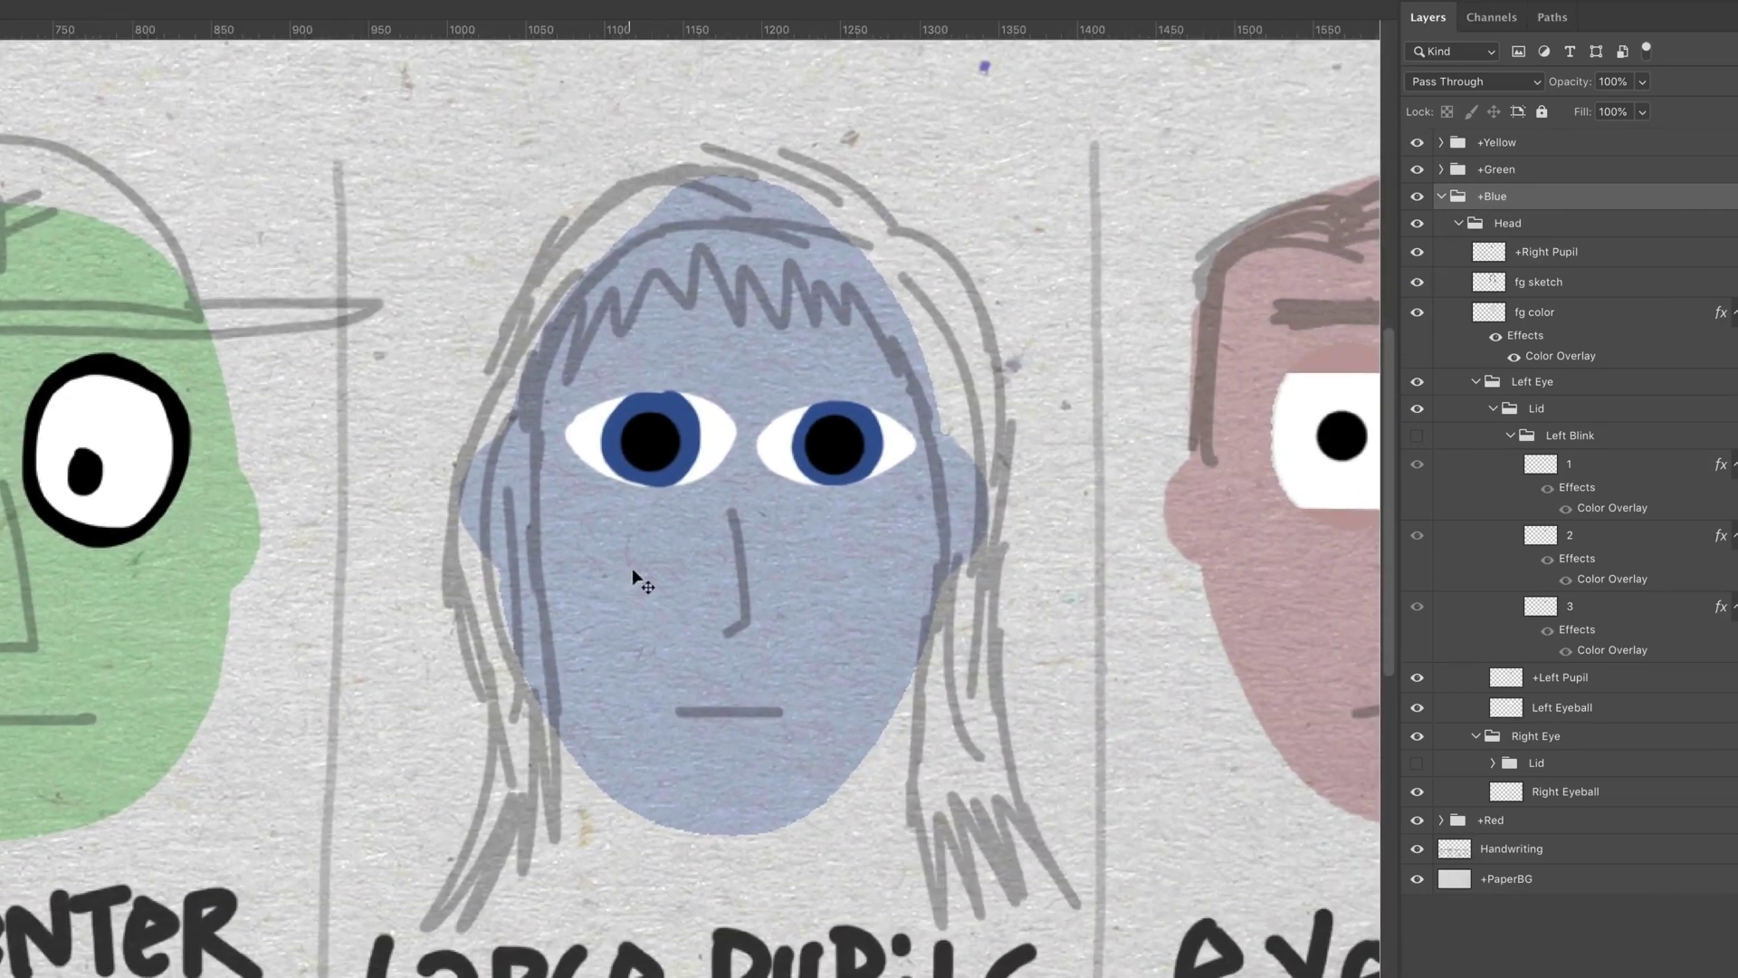
right_click(670, 449)
left_click(729, 446)
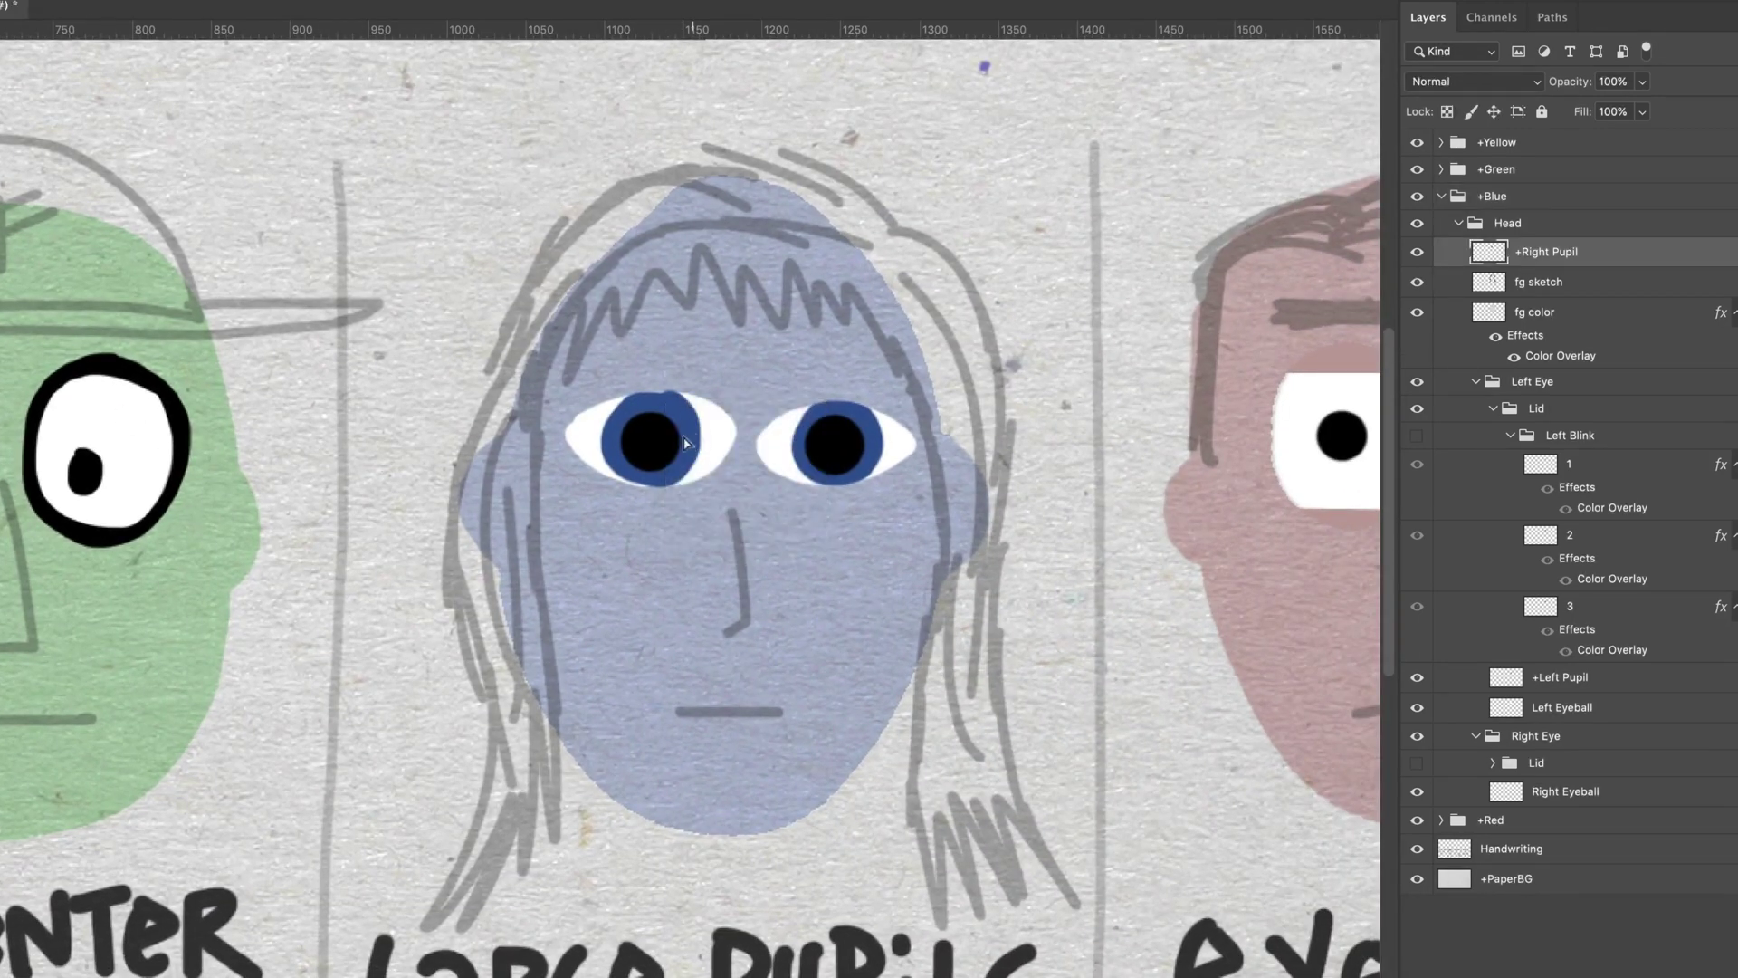
mouse_move(641, 425)
left_mouse_down()
mouse_move(552, 431)
mouse_move(732, 426)
mouse_move(661, 358)
mouse_move(693, 466)
mouse_move(697, 431)
mouse_move(699, 450)
mouse_move(607, 433)
mouse_move(724, 417)
mouse_move(651, 319)
mouse_move(667, 435)
mouse_move(660, 419)
left_mouse_up()
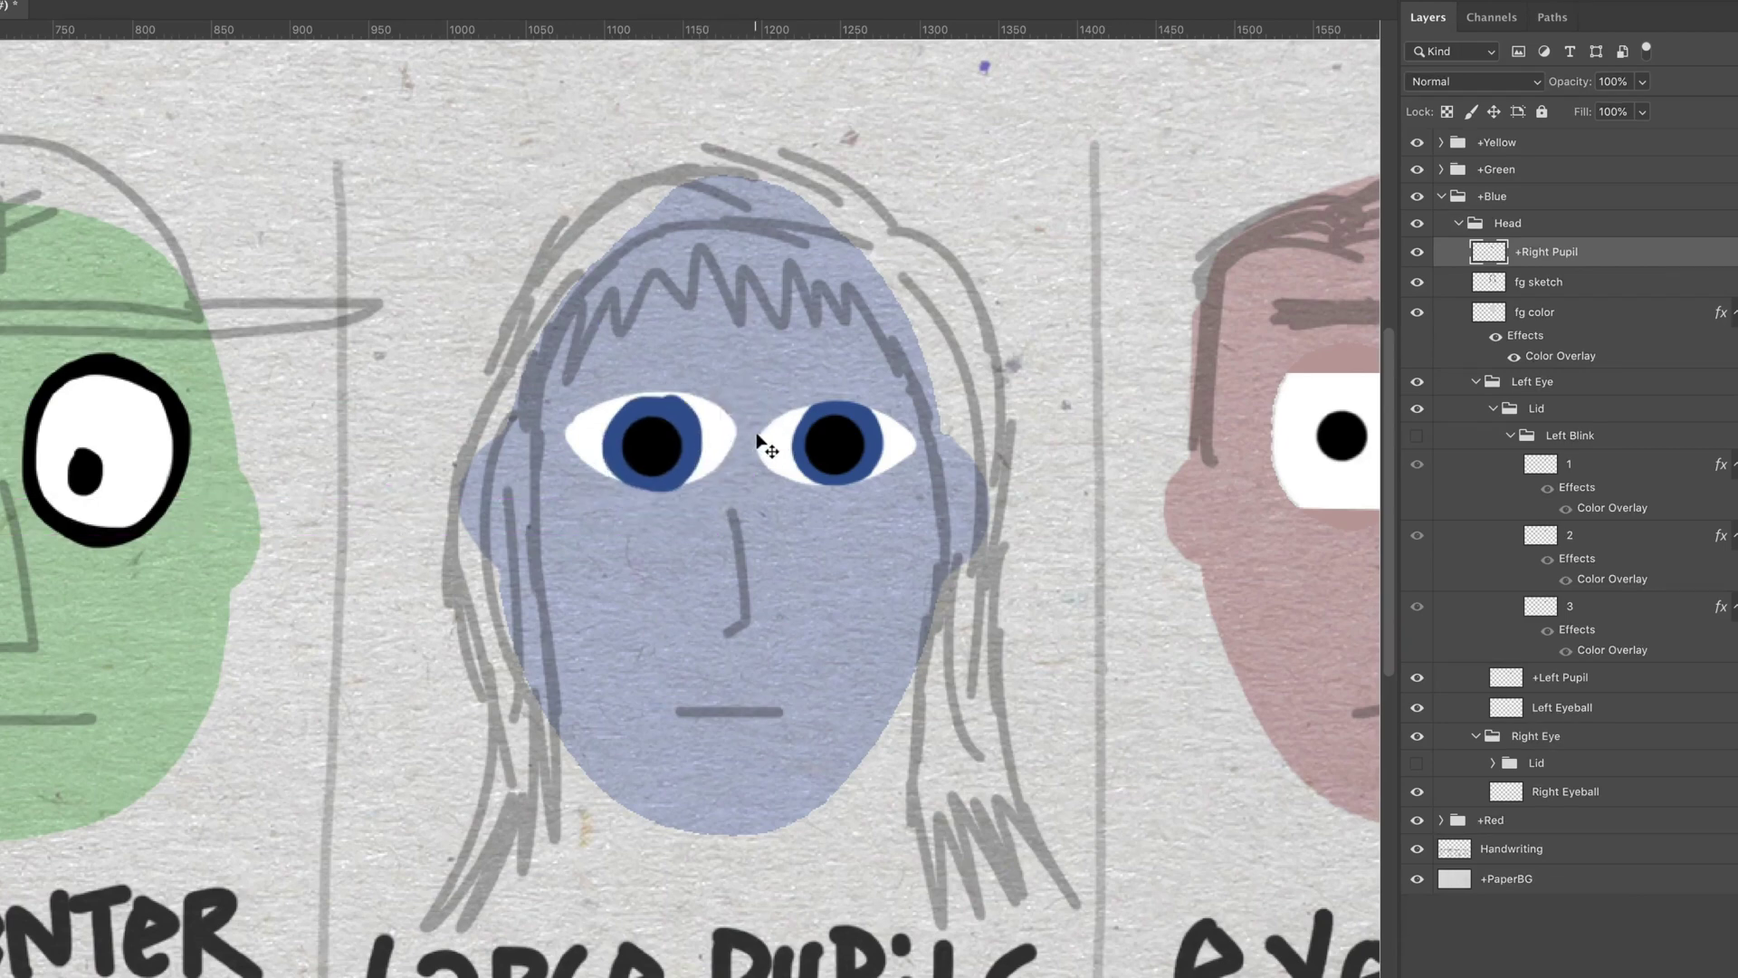
key("super+bracketleft")
key("super+bracketleft")
key("super+bracketleft")
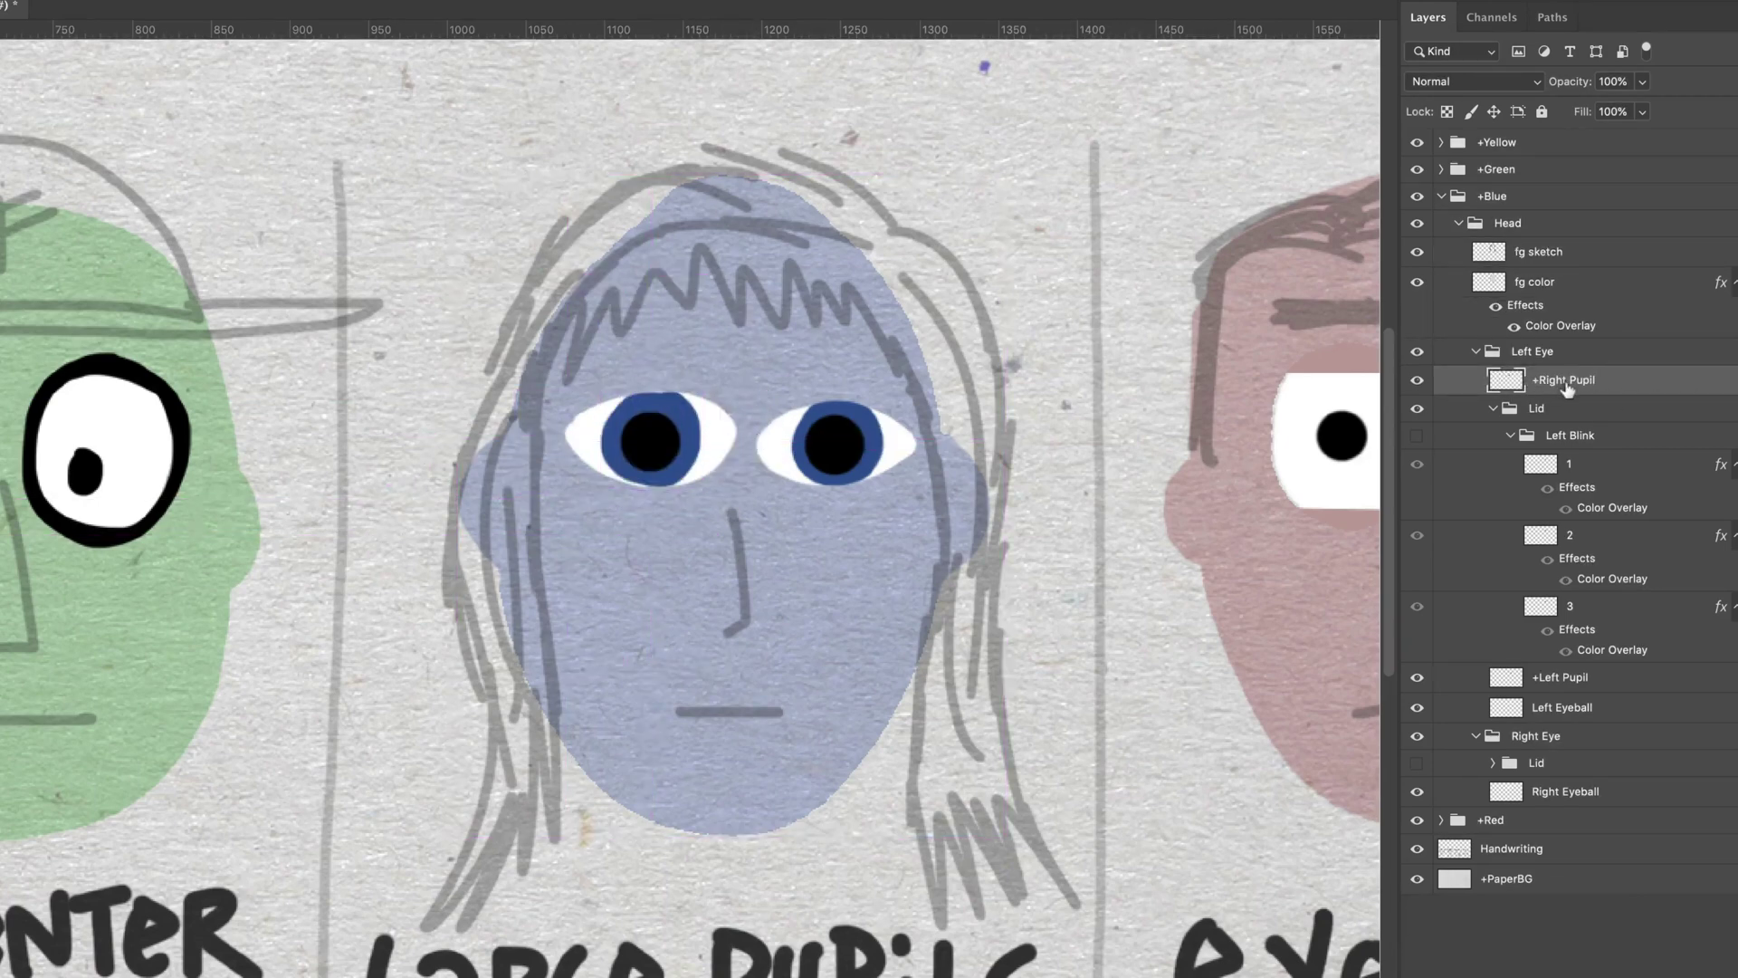
Hide the blue face's eyes and recentre its fg color fill over the sketch
left_click(1478, 352)
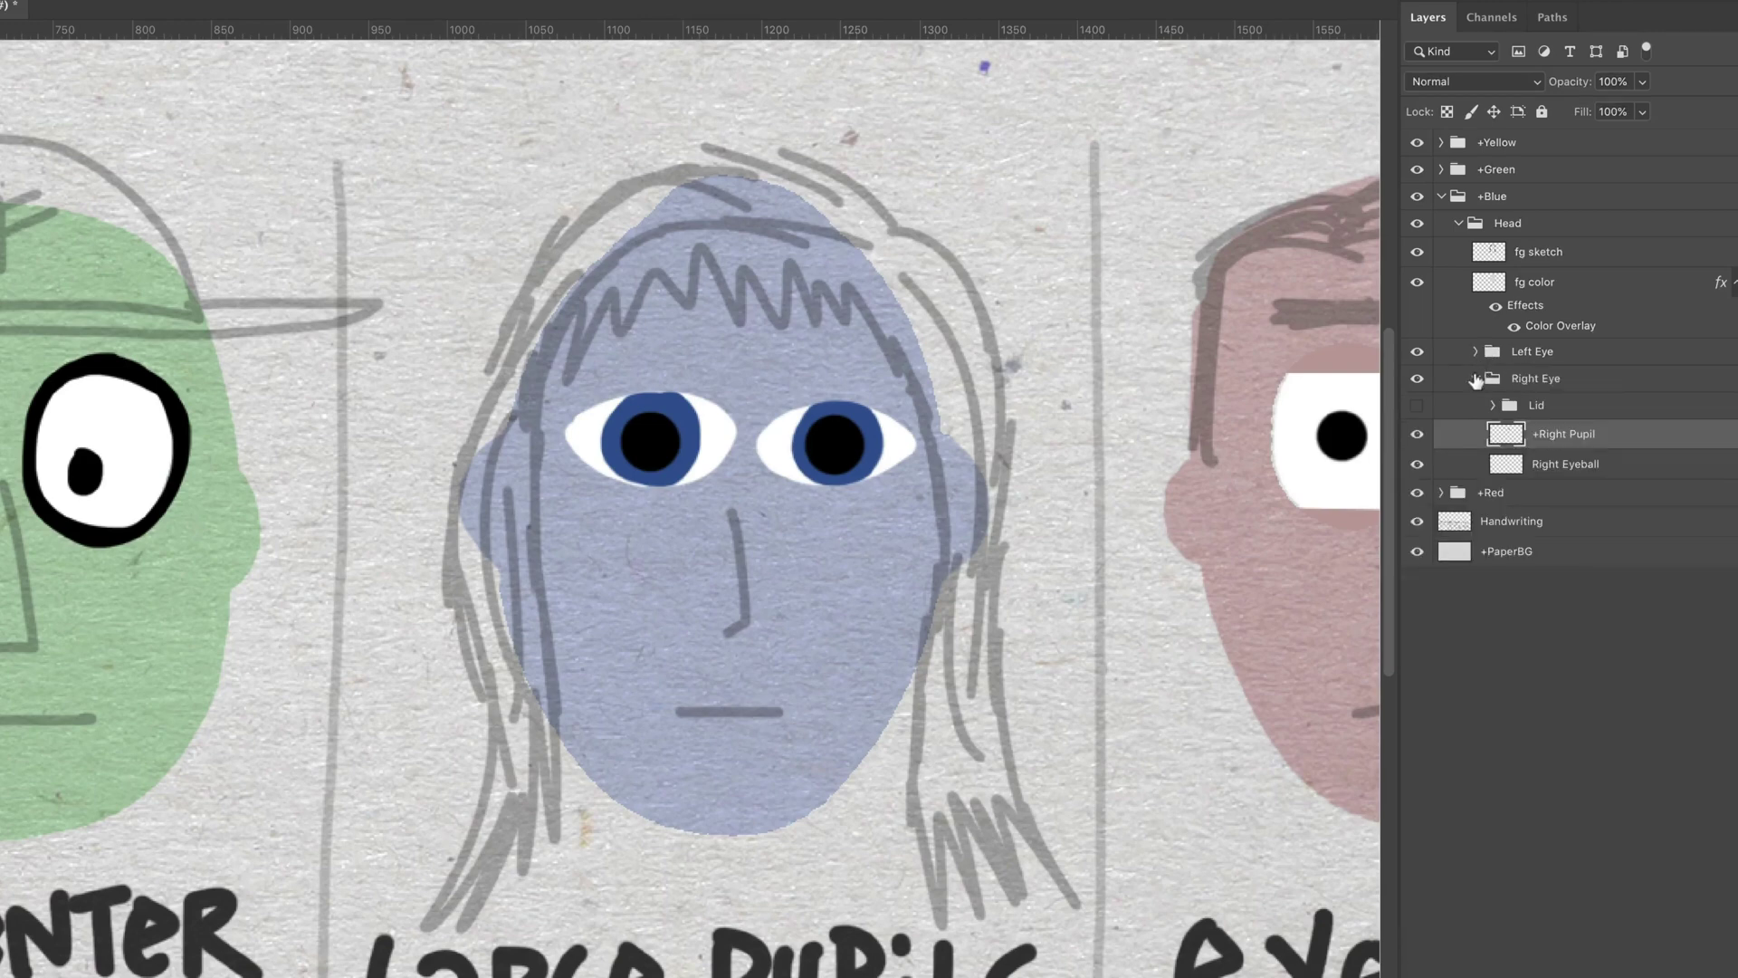
left_click(1475, 379)
left_click(1420, 378)
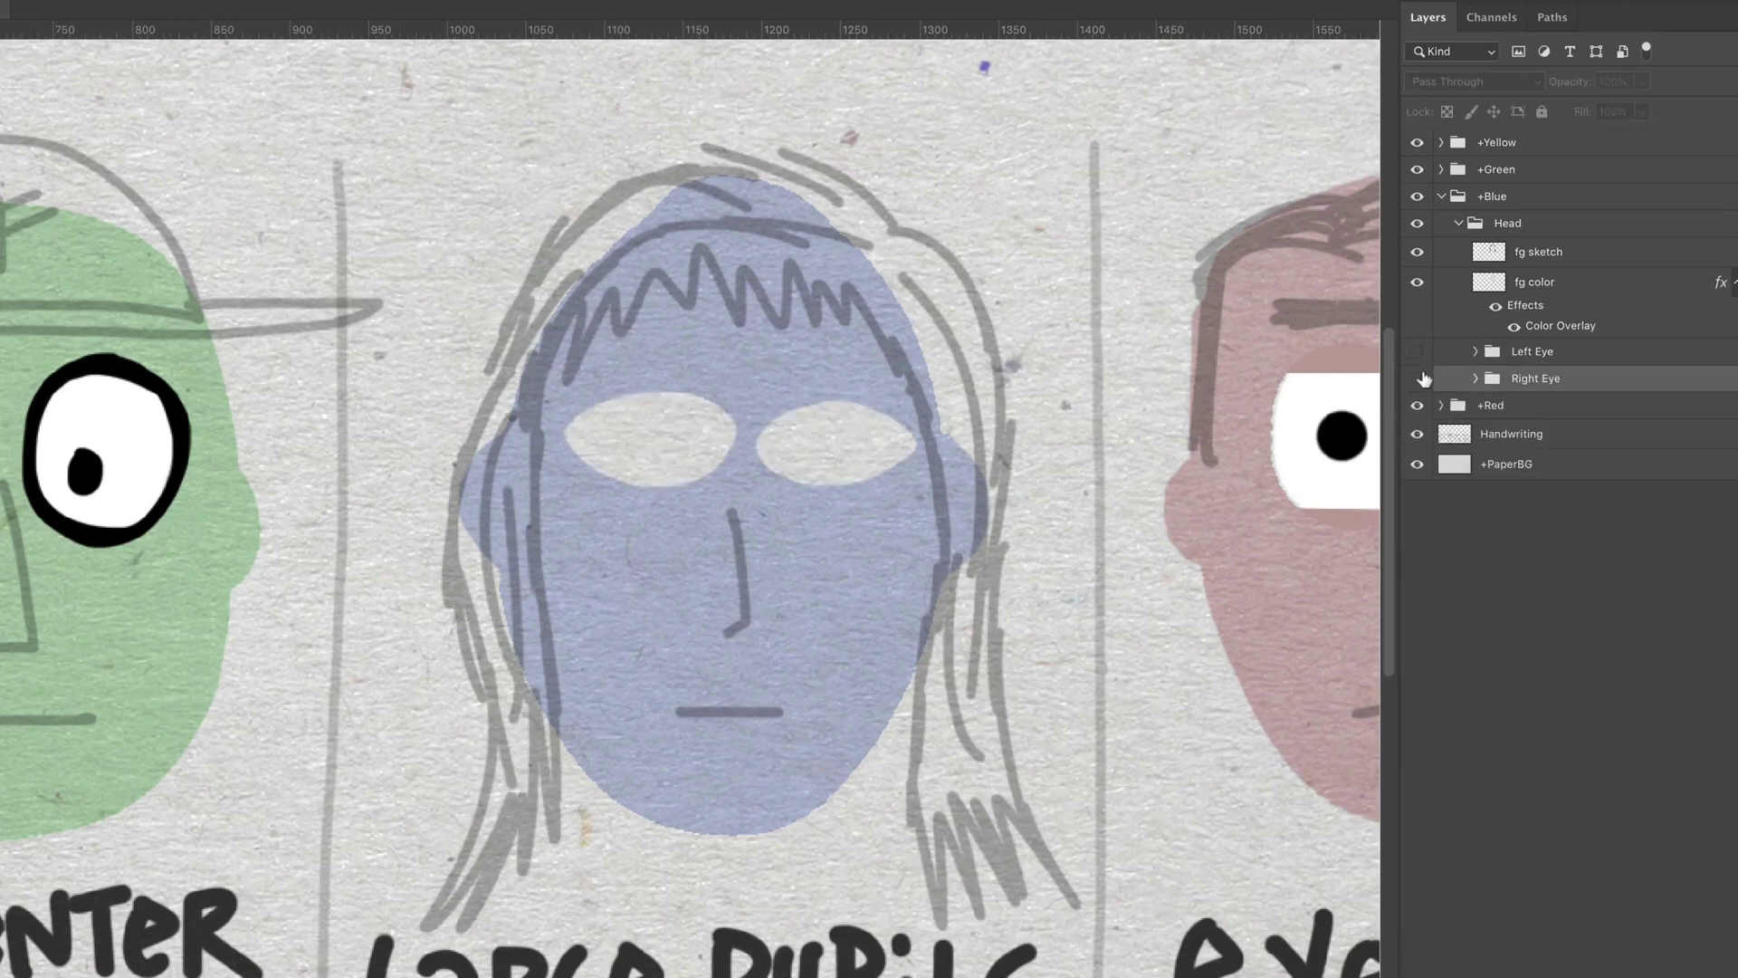
left_click(1570, 285)
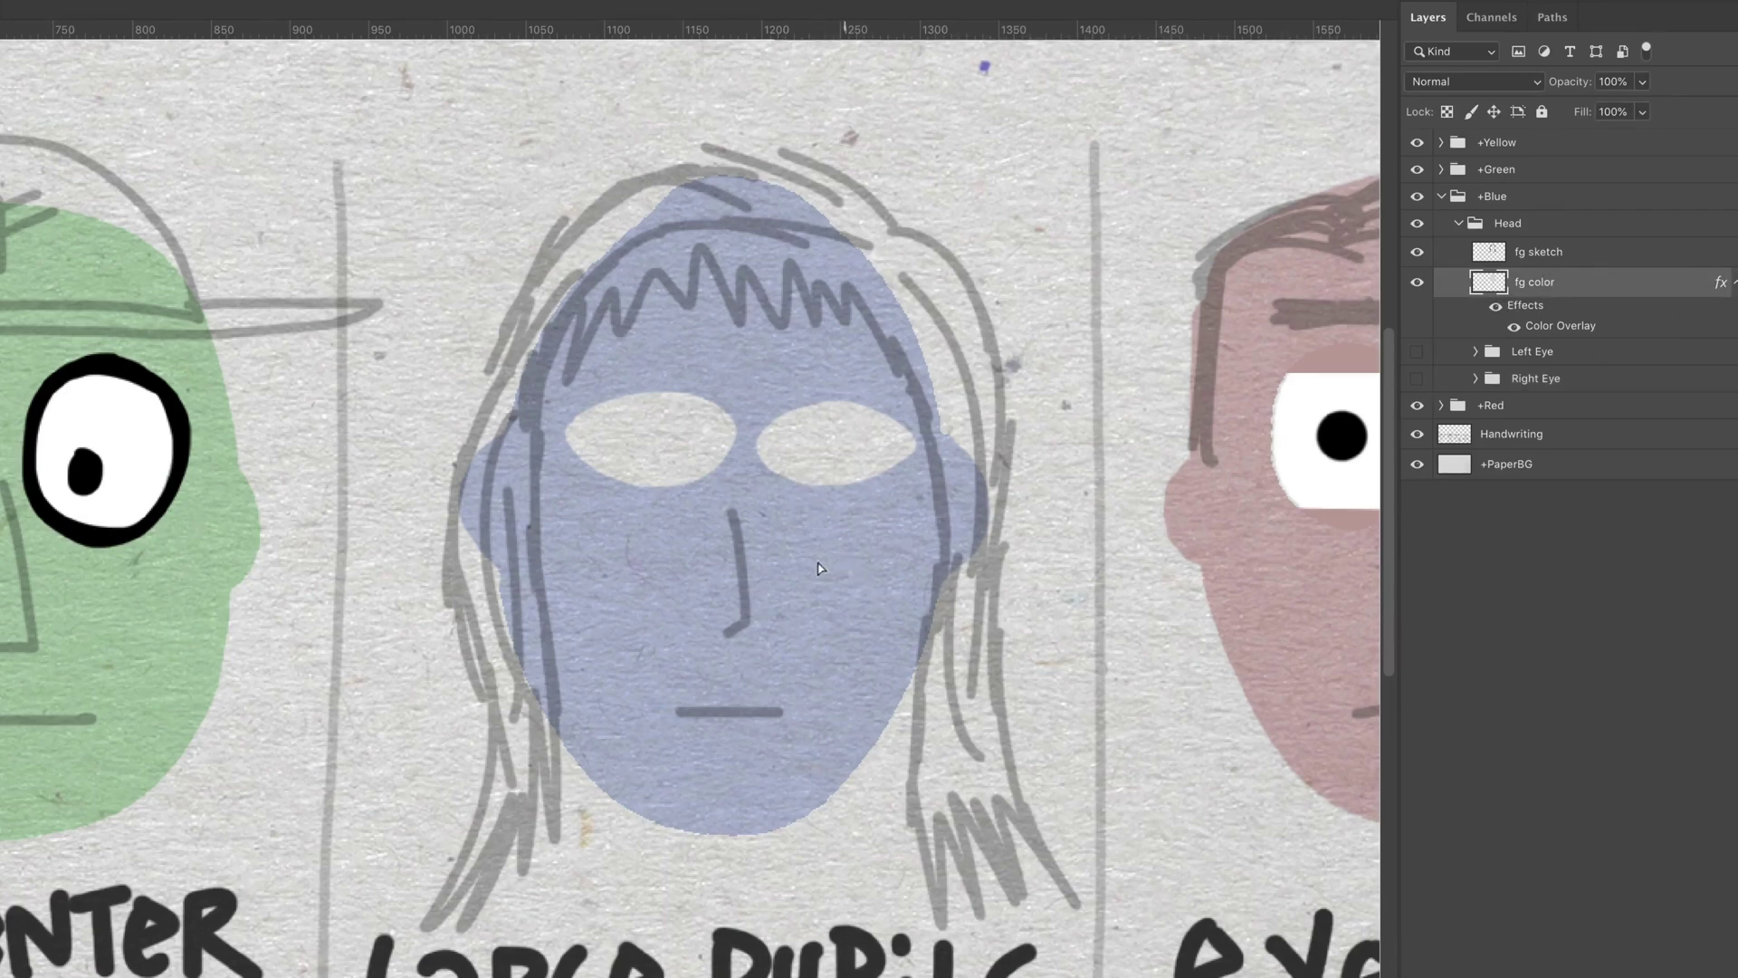
left_click_drag(814, 566, 1061, 957)
mouse_move(960, 924)
left_mouse_down()
mouse_move(906, 974)
mouse_move(919, 652)
mouse_move(882, 691)
left_mouse_up()
left_click_drag(1417, 252, 1418, 378)
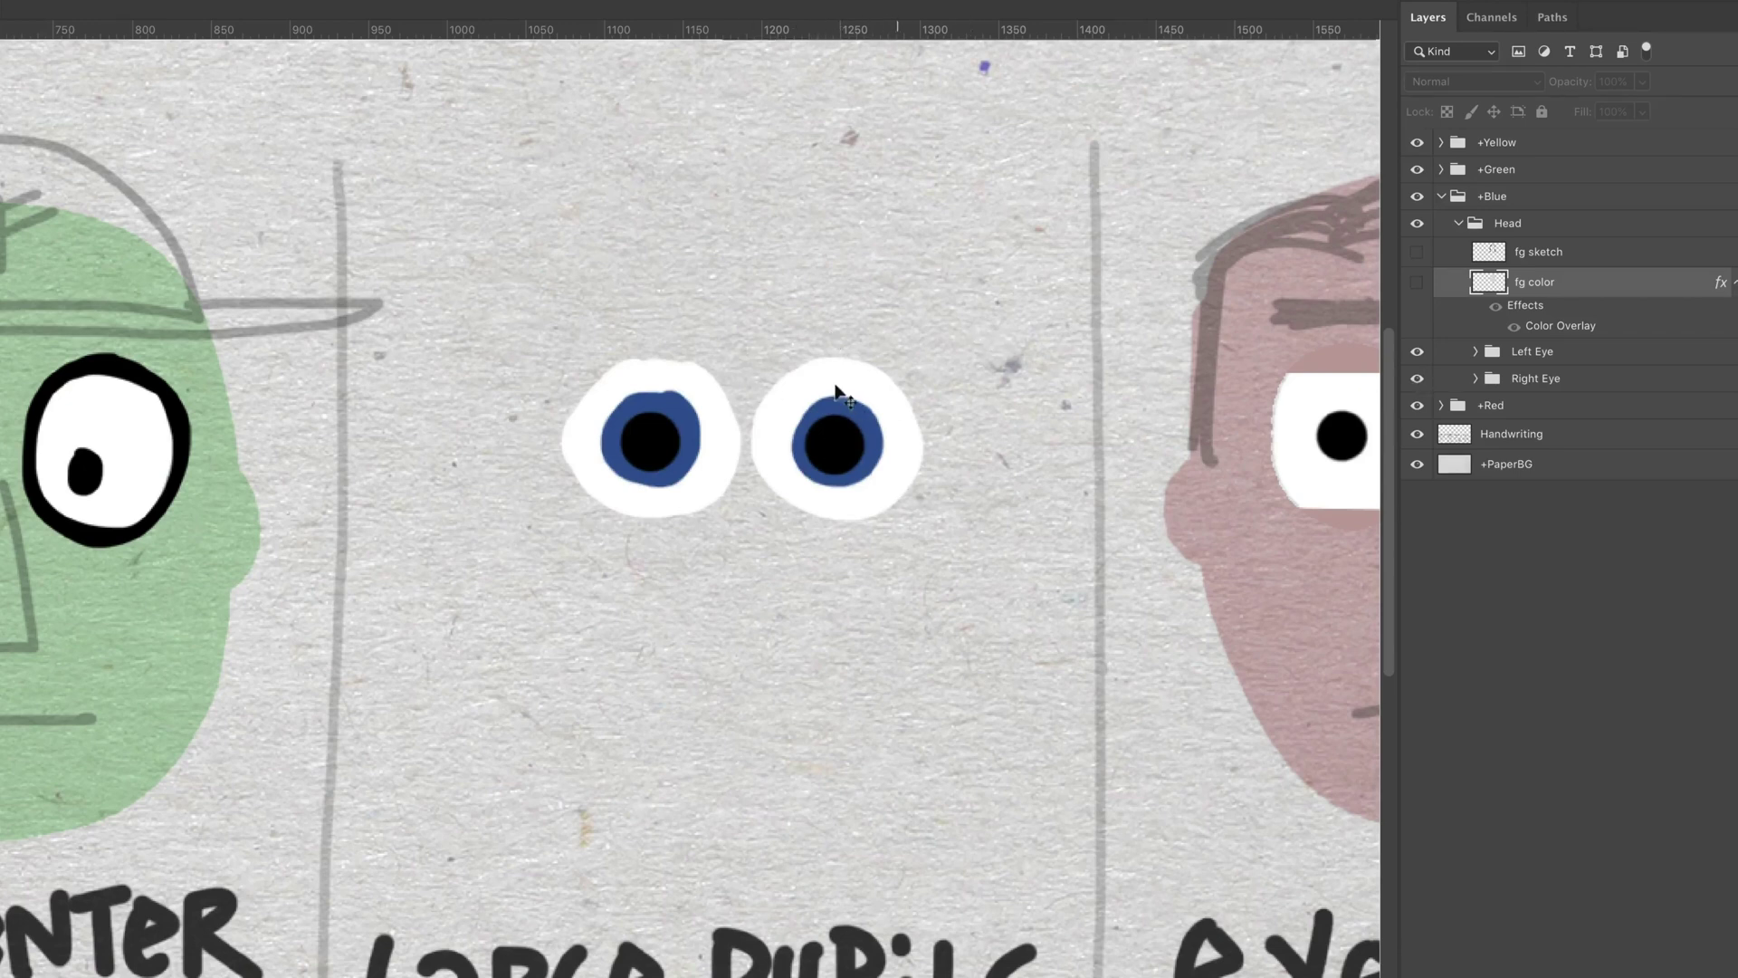
Expand both eye groups, show the colour fill, and nudge +Left Pupil within its eye
left_click(1476, 378)
left_click(1476, 352)
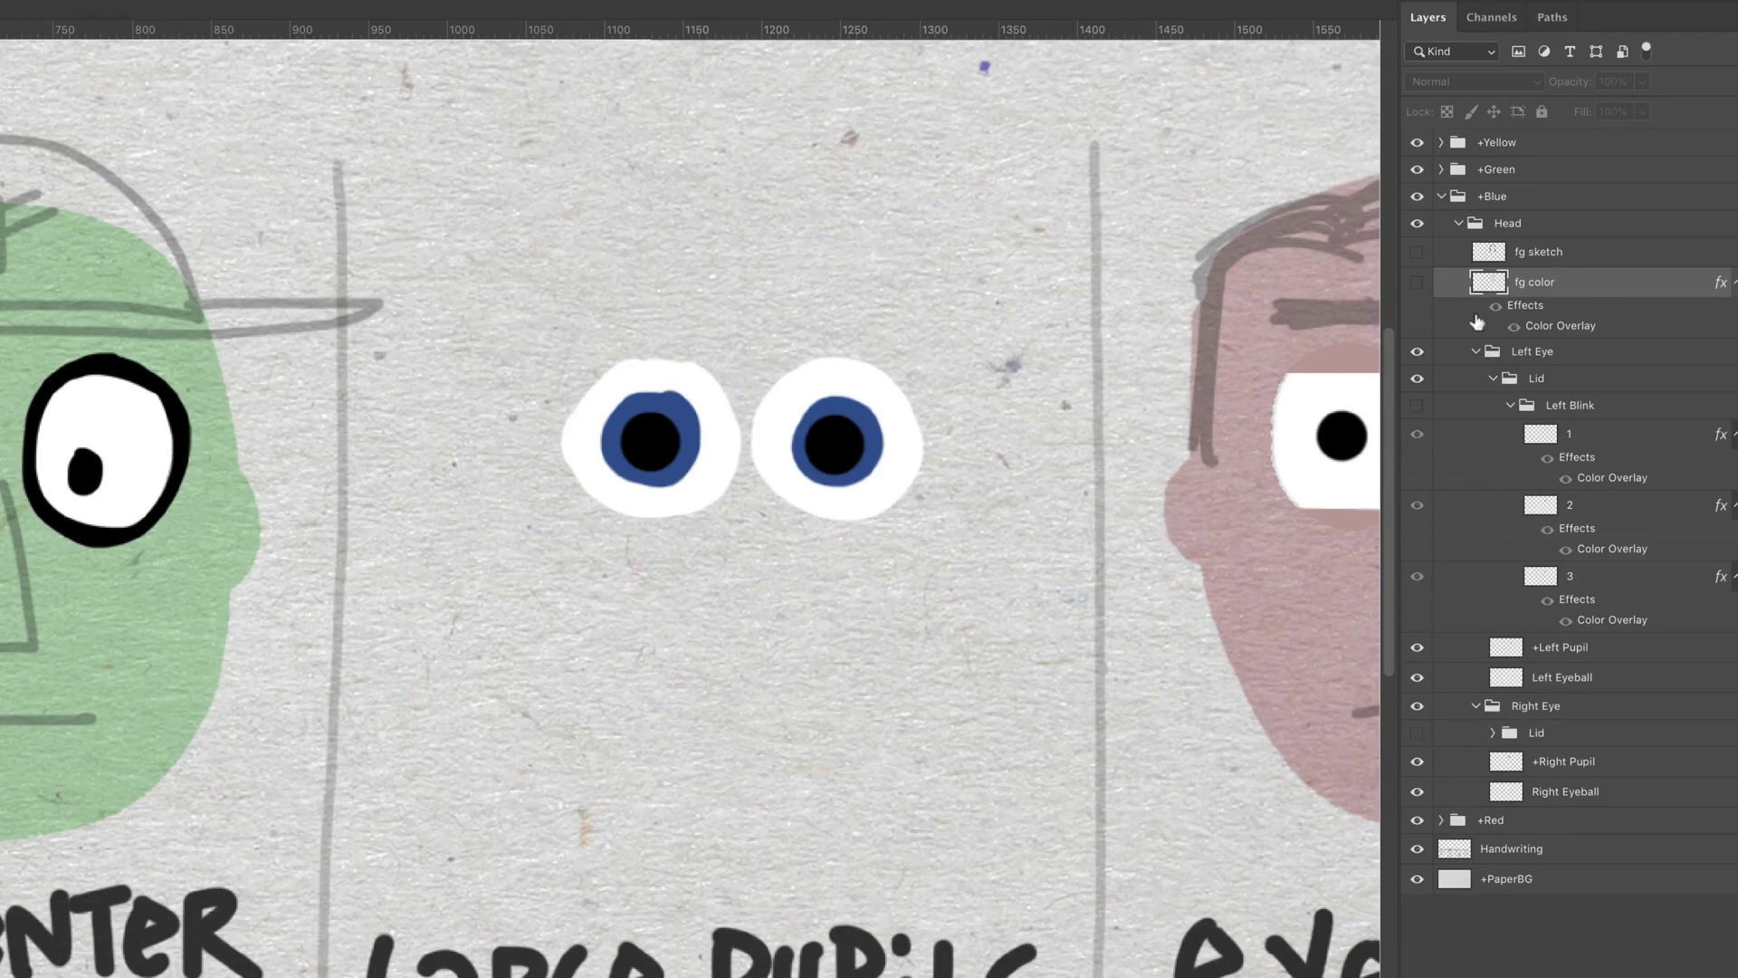
left_click(1418, 283)
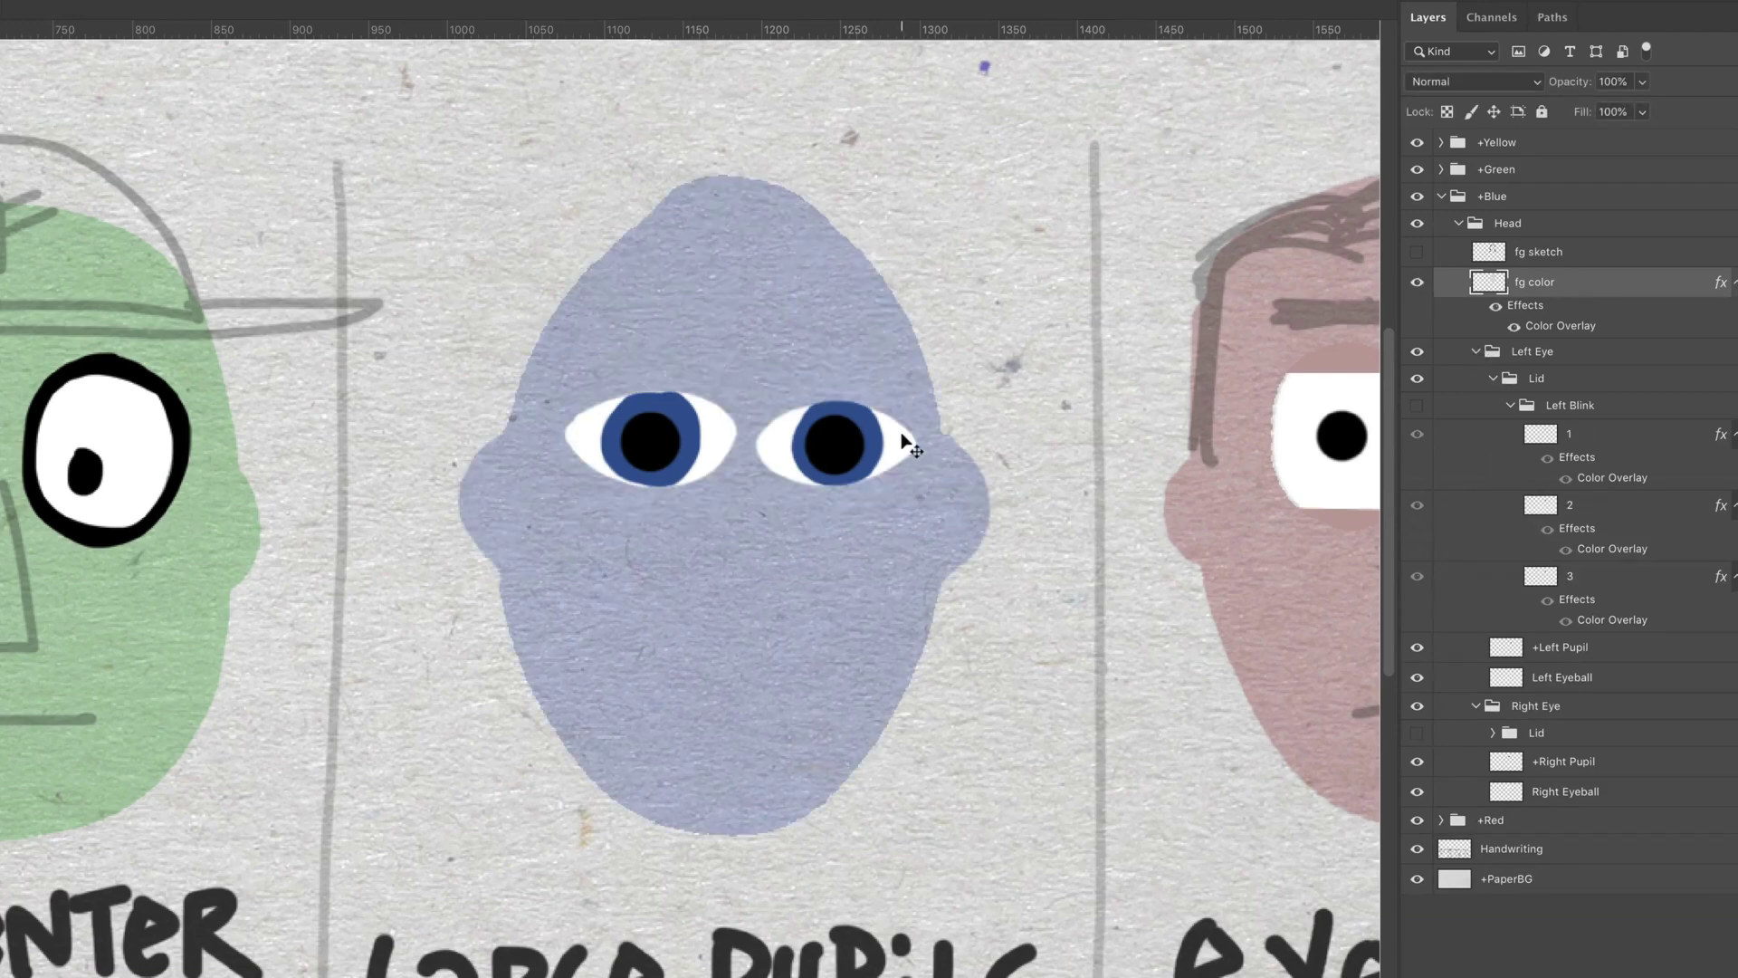
right_click(846, 446)
left_click(849, 452)
mouse_move(847, 446)
left_mouse_down()
mouse_move(851, 419)
mouse_move(858, 464)
mouse_move(796, 465)
mouse_move(893, 456)
mouse_move(840, 459)
left_mouse_up()
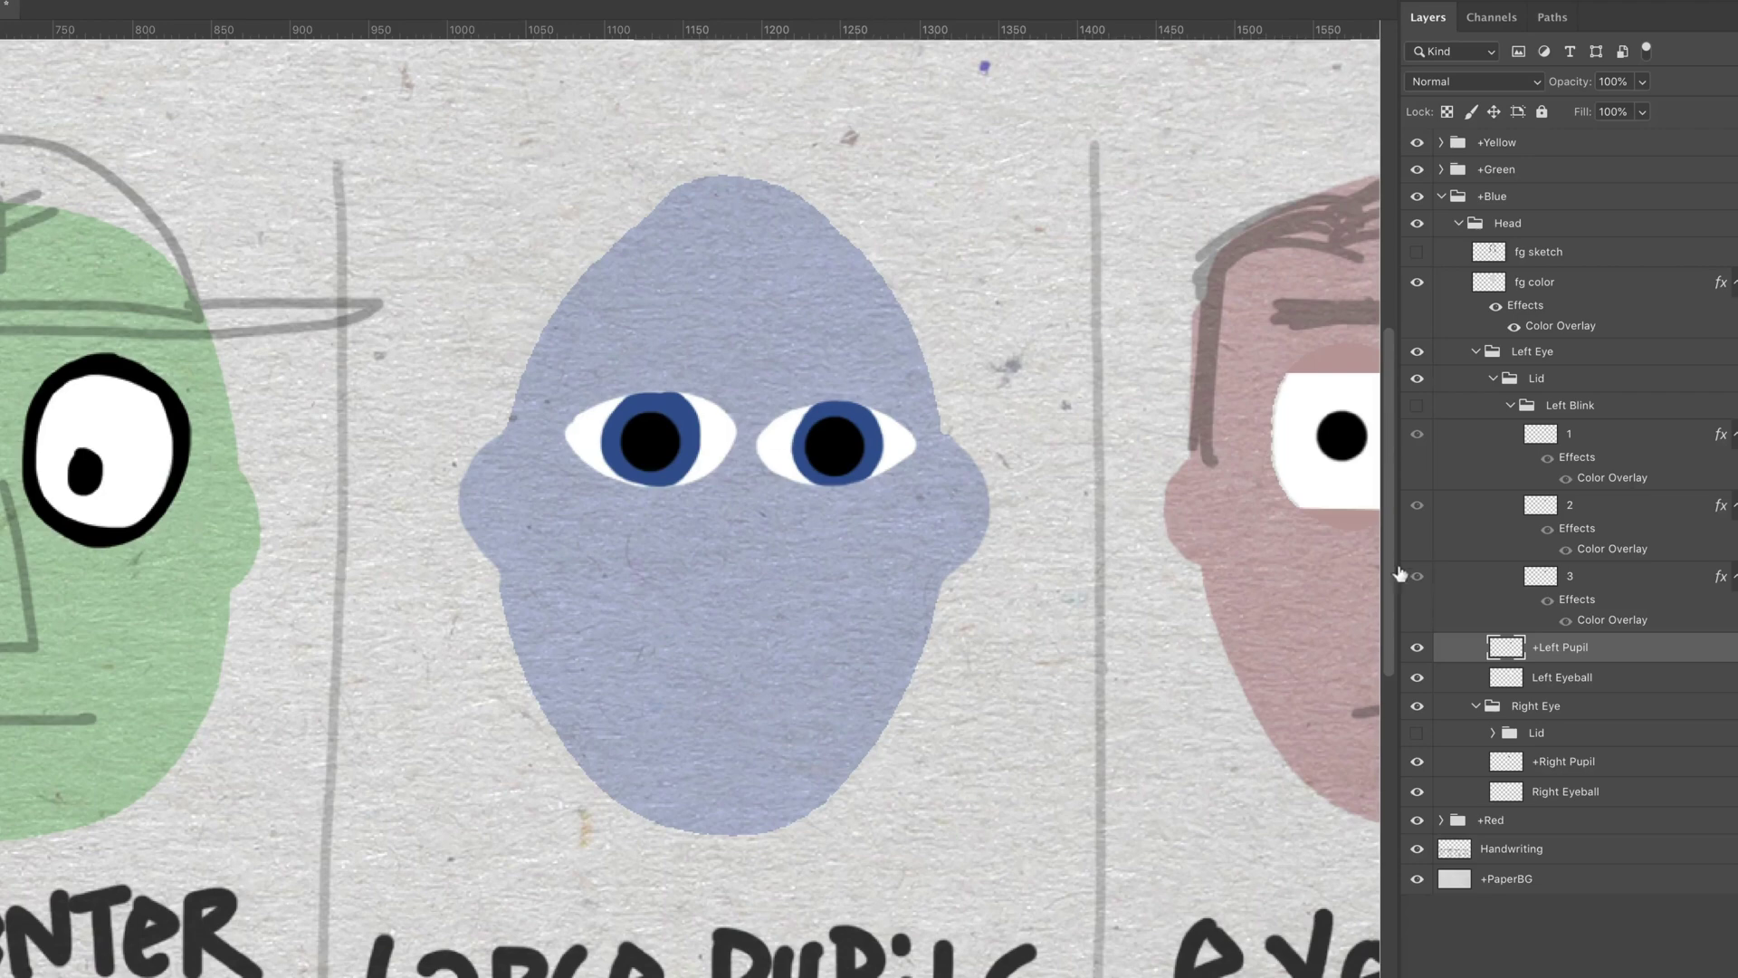
Show the fg sketch lines over the colour fill again and select the Lid group
left_click(1418, 284)
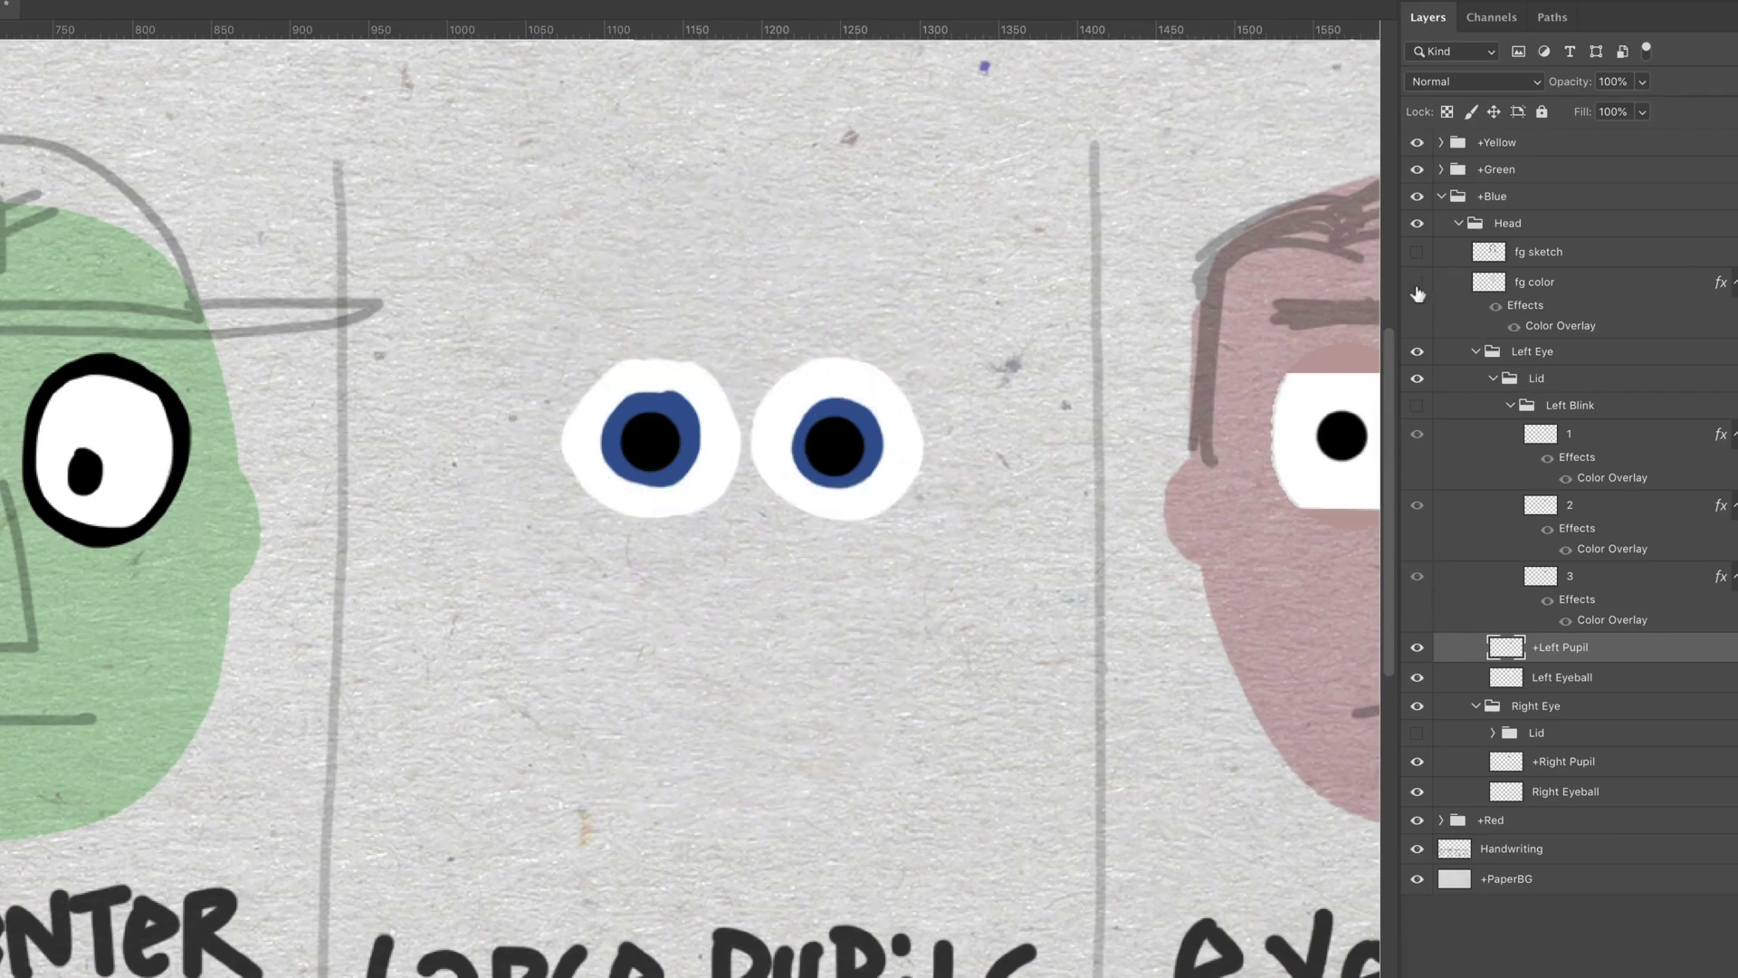
left_click(1418, 282)
left_click(1417, 251)
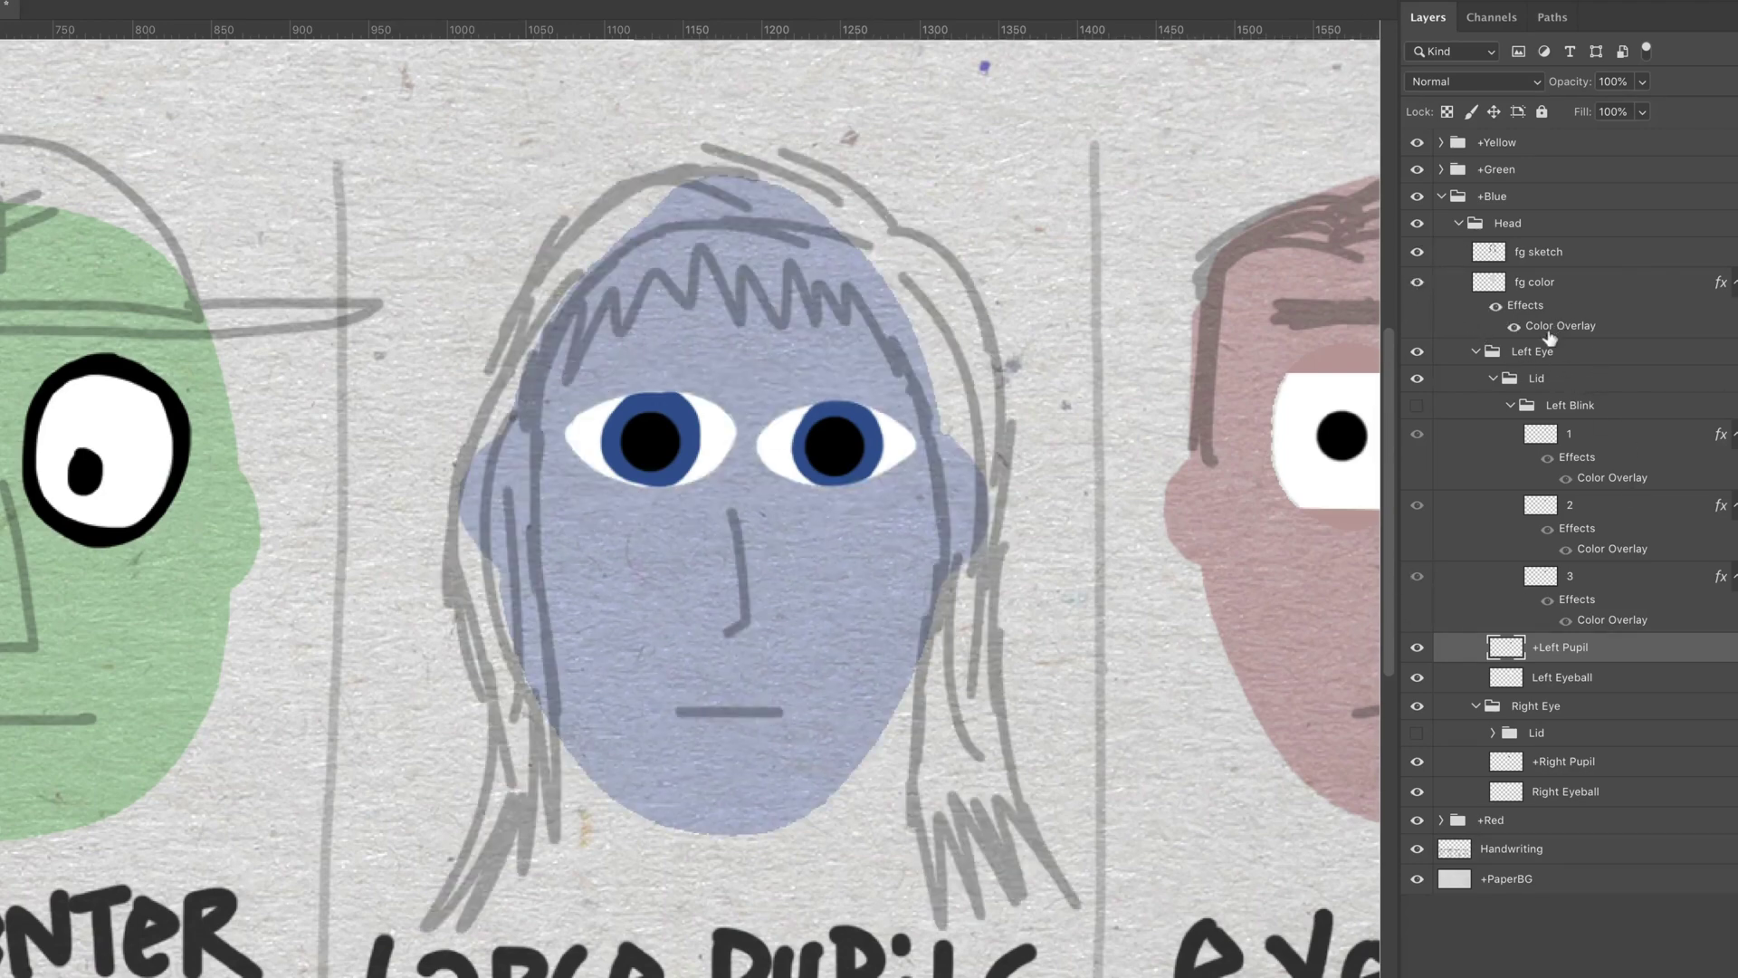
left_click(1492, 379)
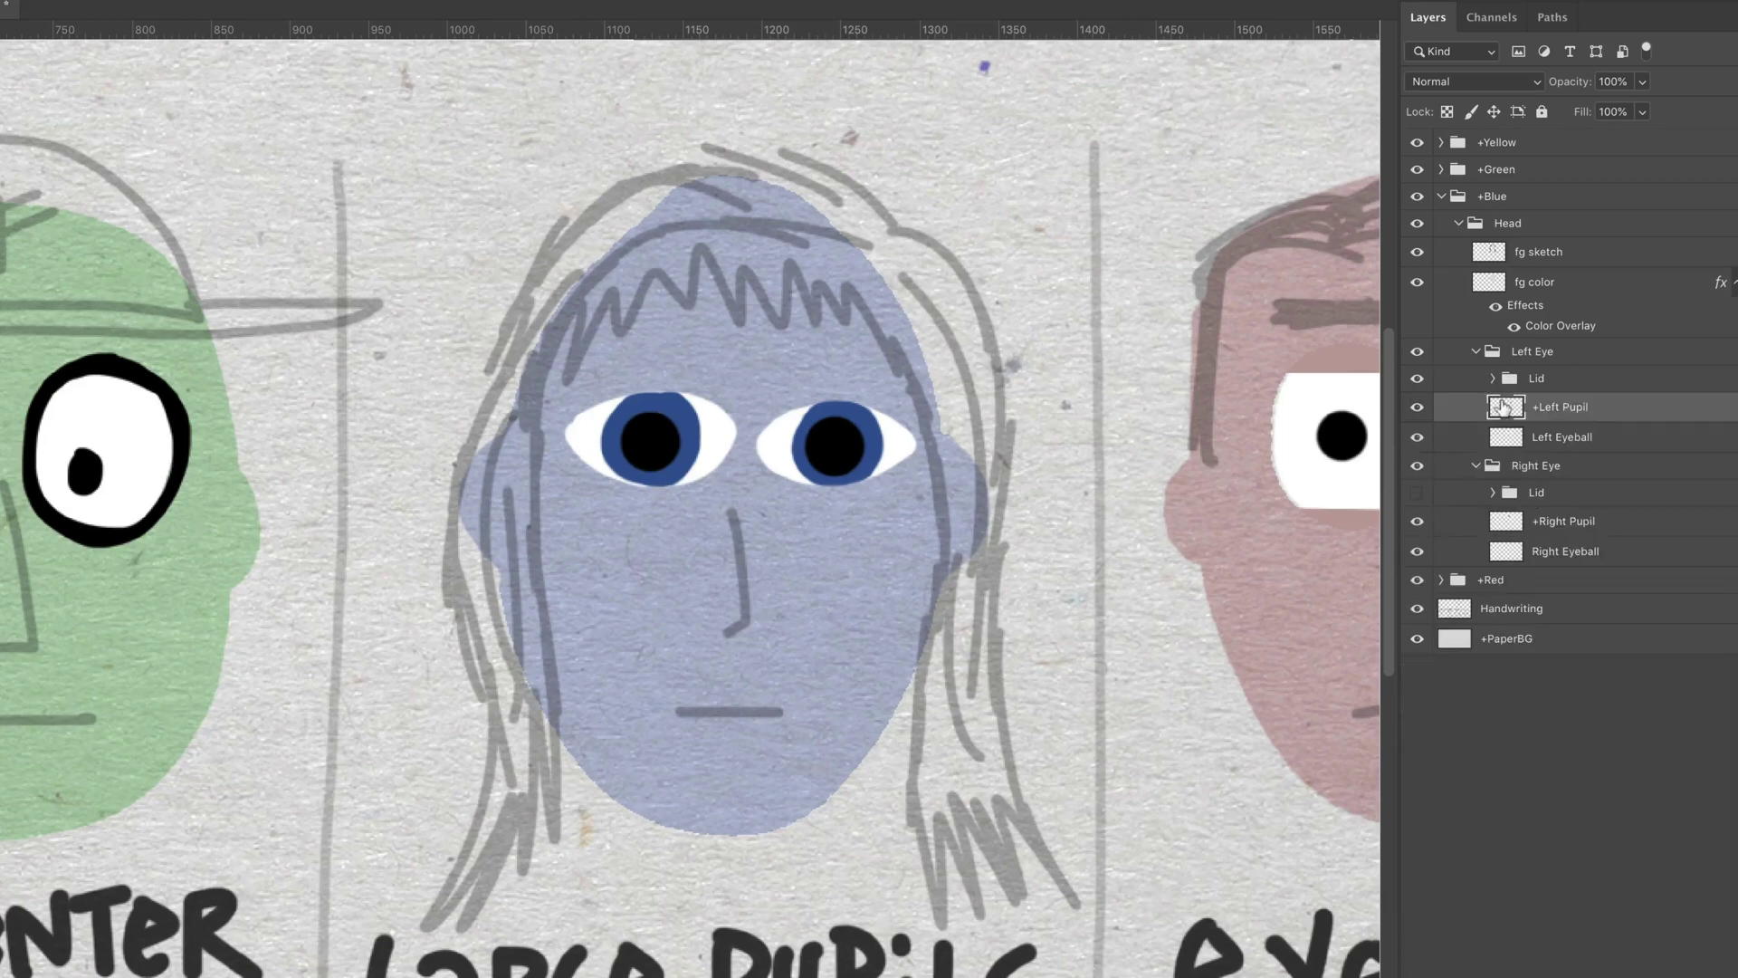
left_click(1498, 381)
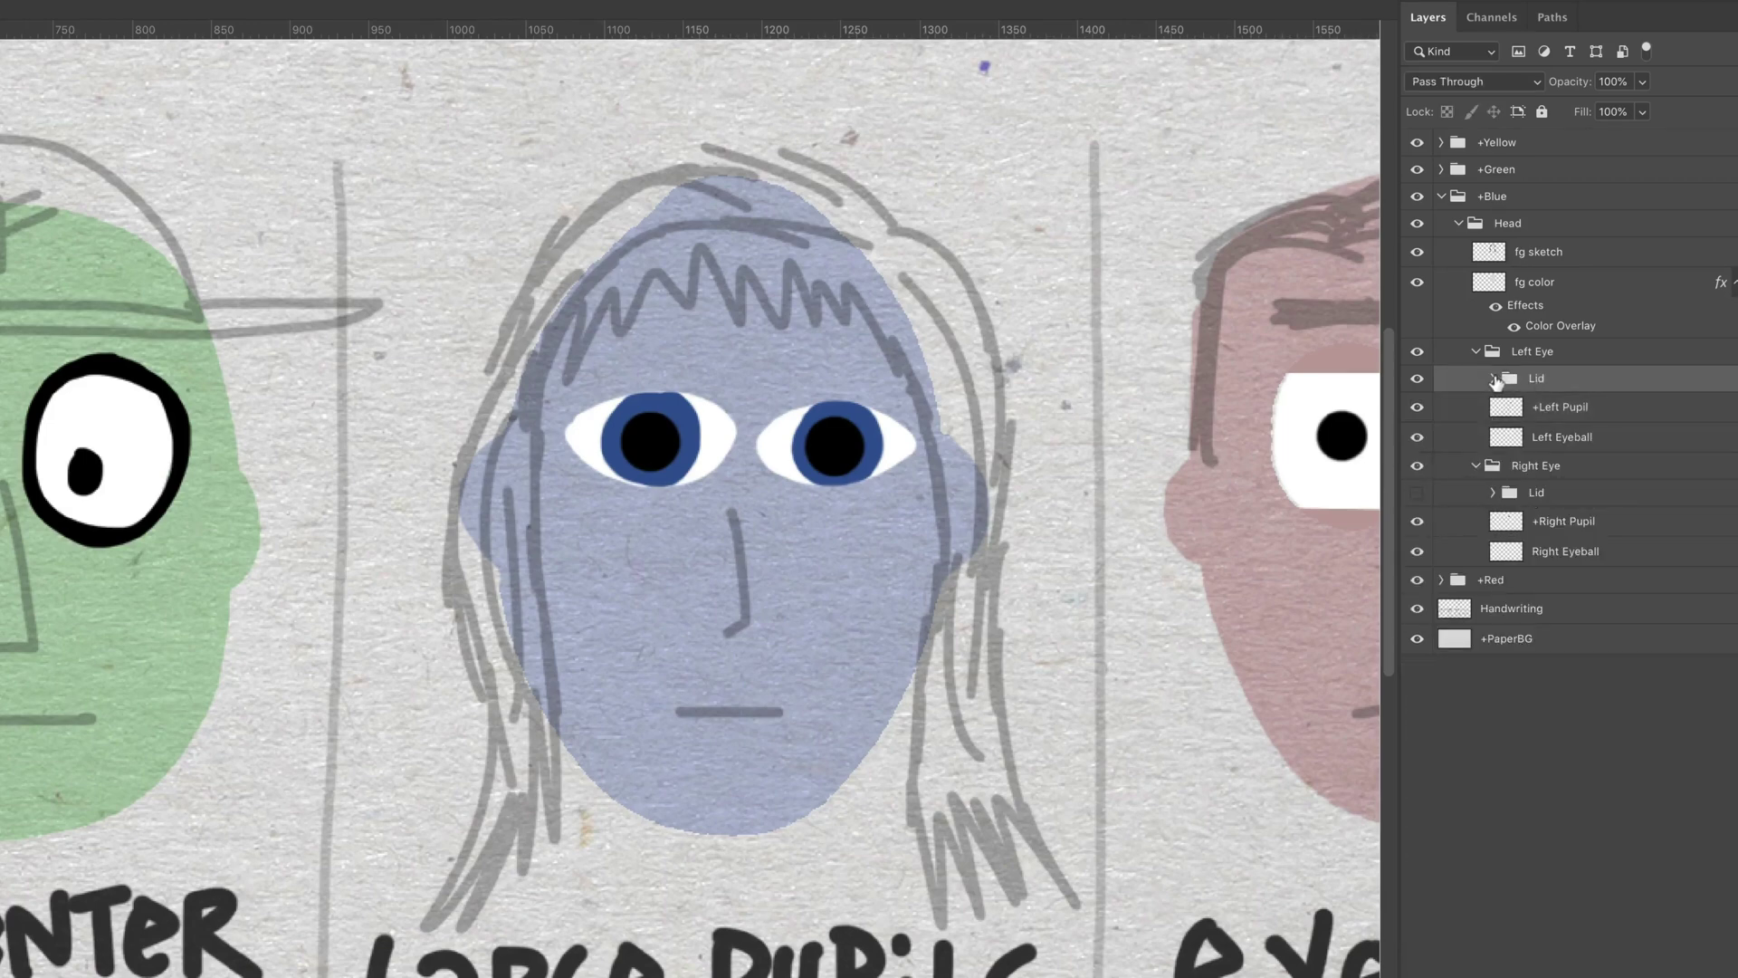
Expand Lid, turn on the Left Blink group, and hide blink layers 1, 2 and 3
left_click(1494, 380)
left_click(1541, 409)
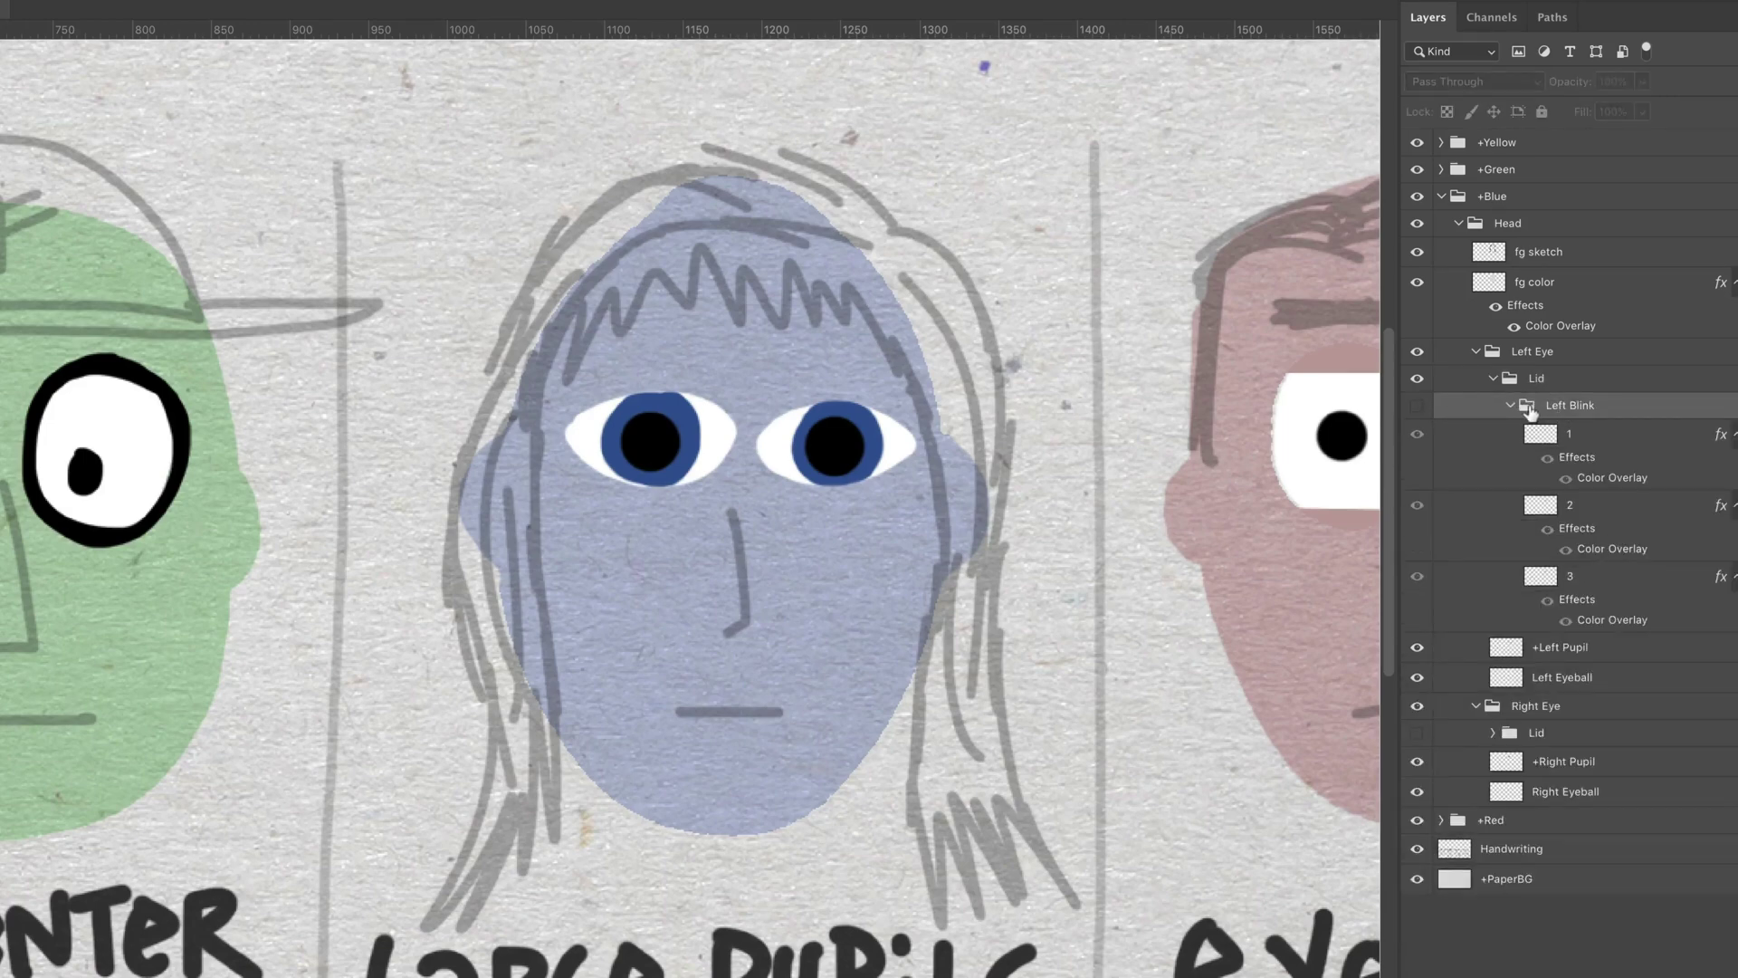
left_click(1418, 405)
left_click(1417, 435)
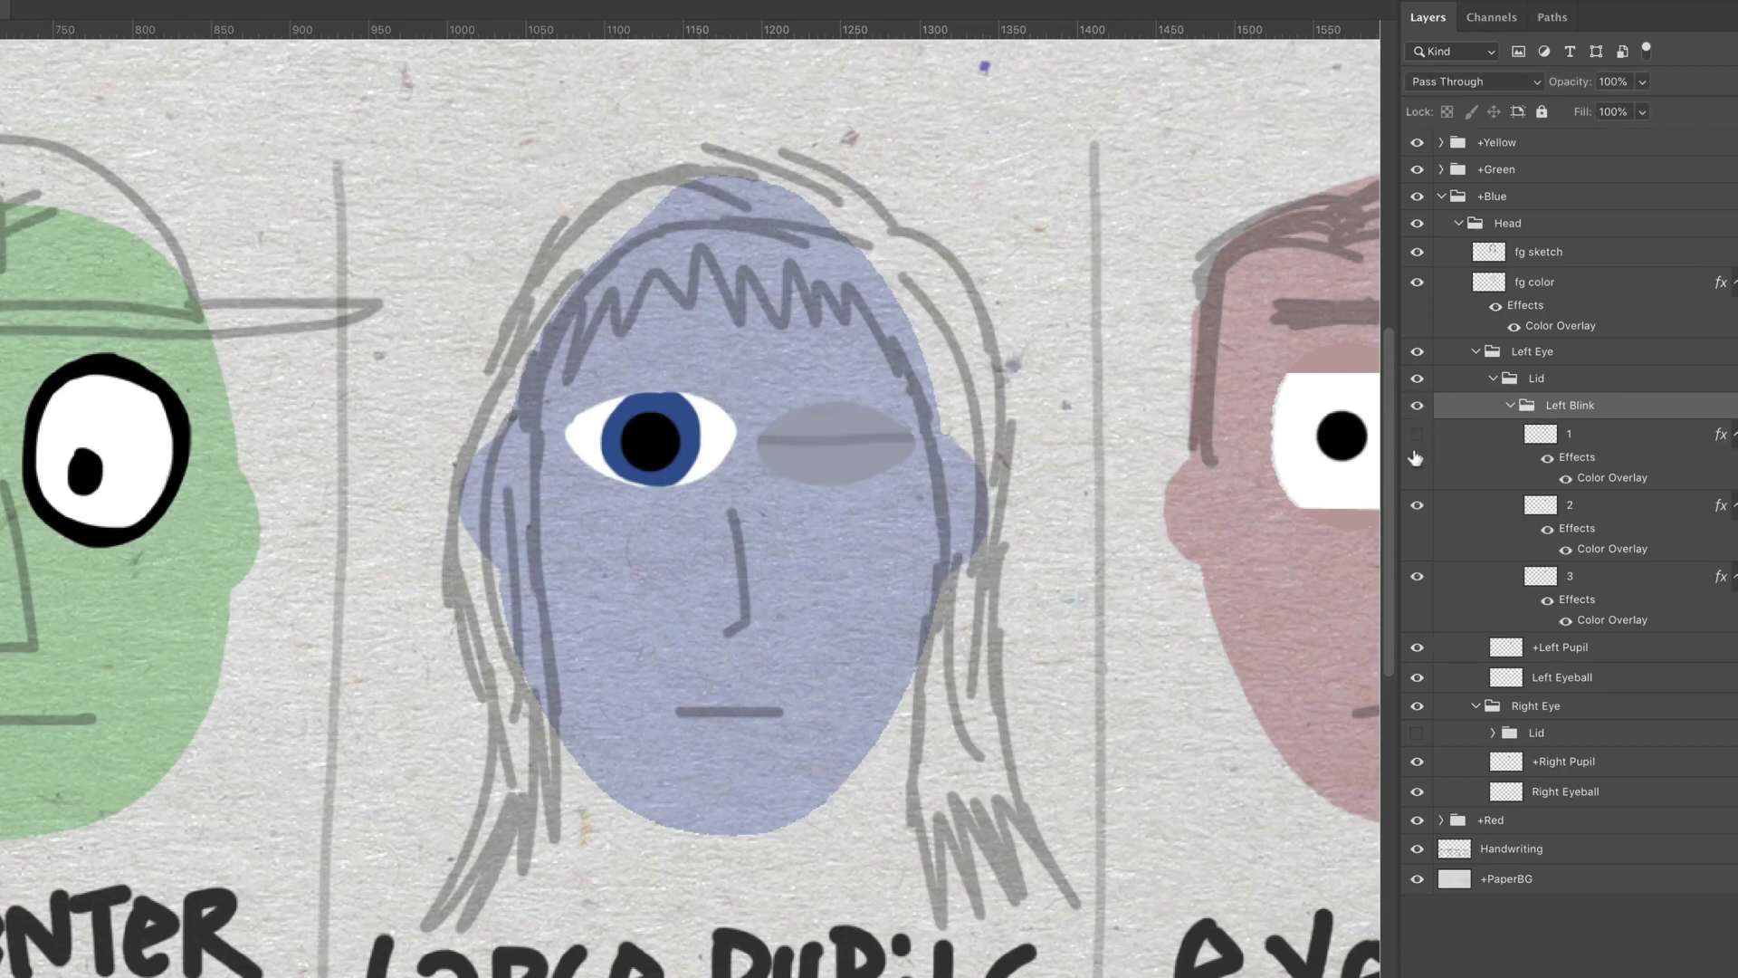
left_click(1416, 505)
left_click(1413, 579)
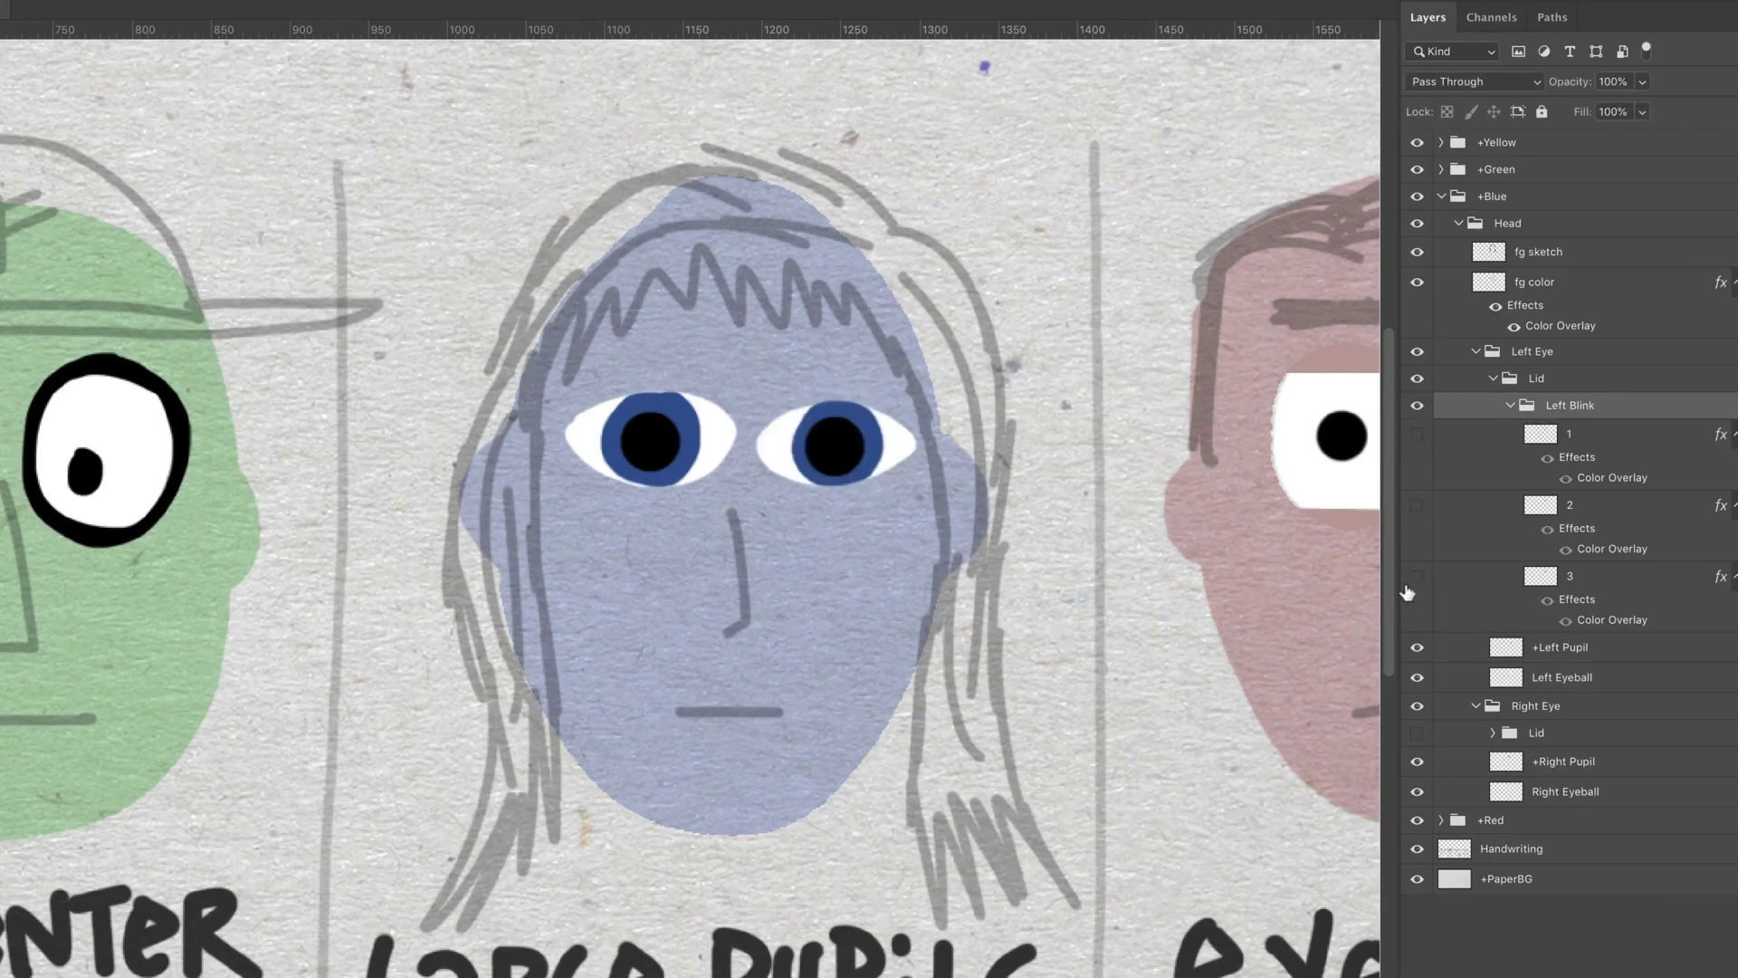
Show blink layers 1–3 in turn to close the eye, then hide them to reopen it
left_click(1418, 436)
left_click(1418, 506)
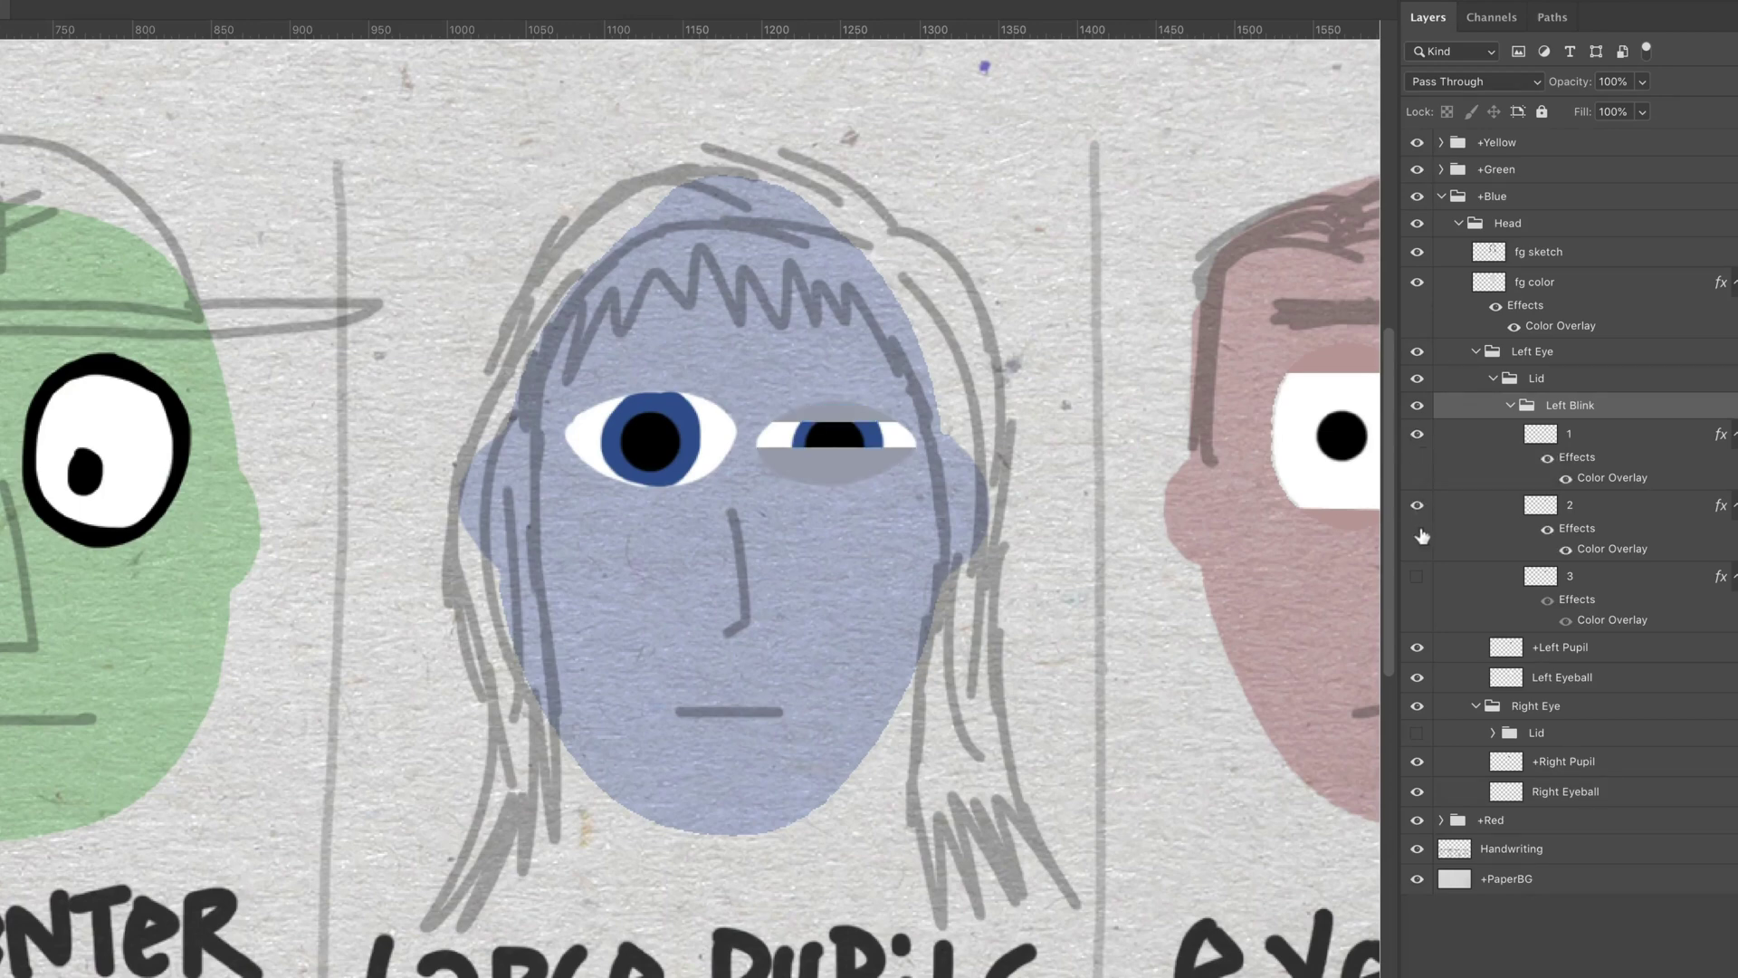
left_click(1417, 580)
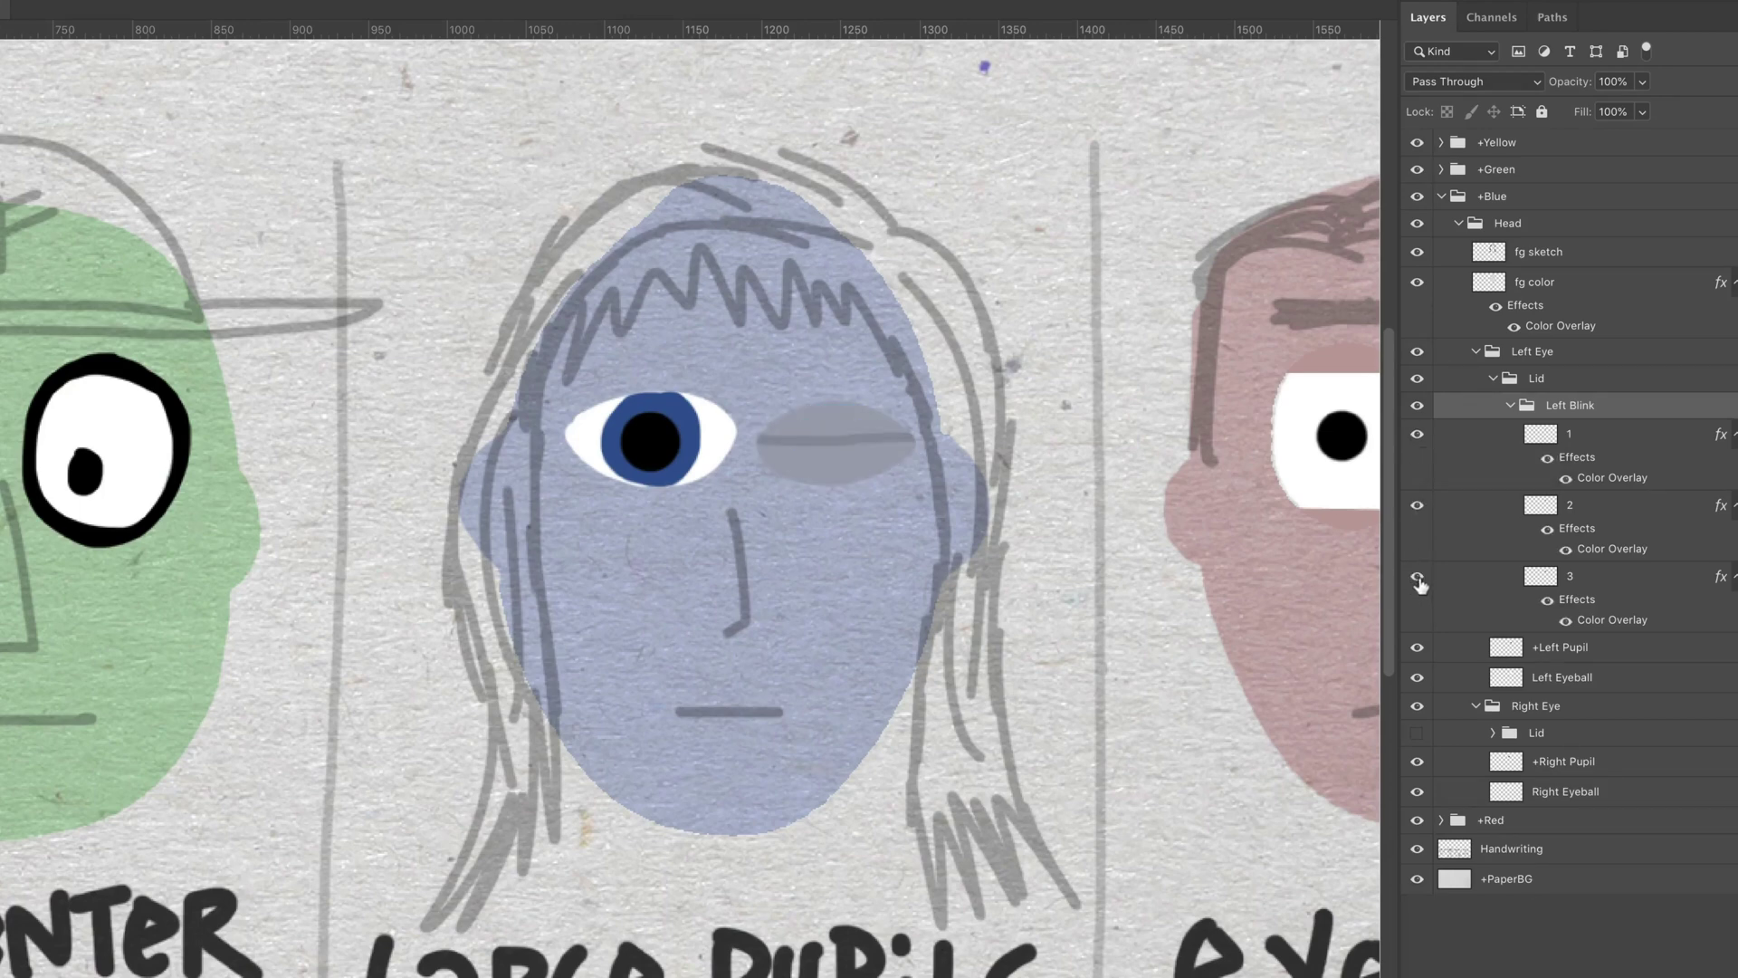
left_click(1418, 578)
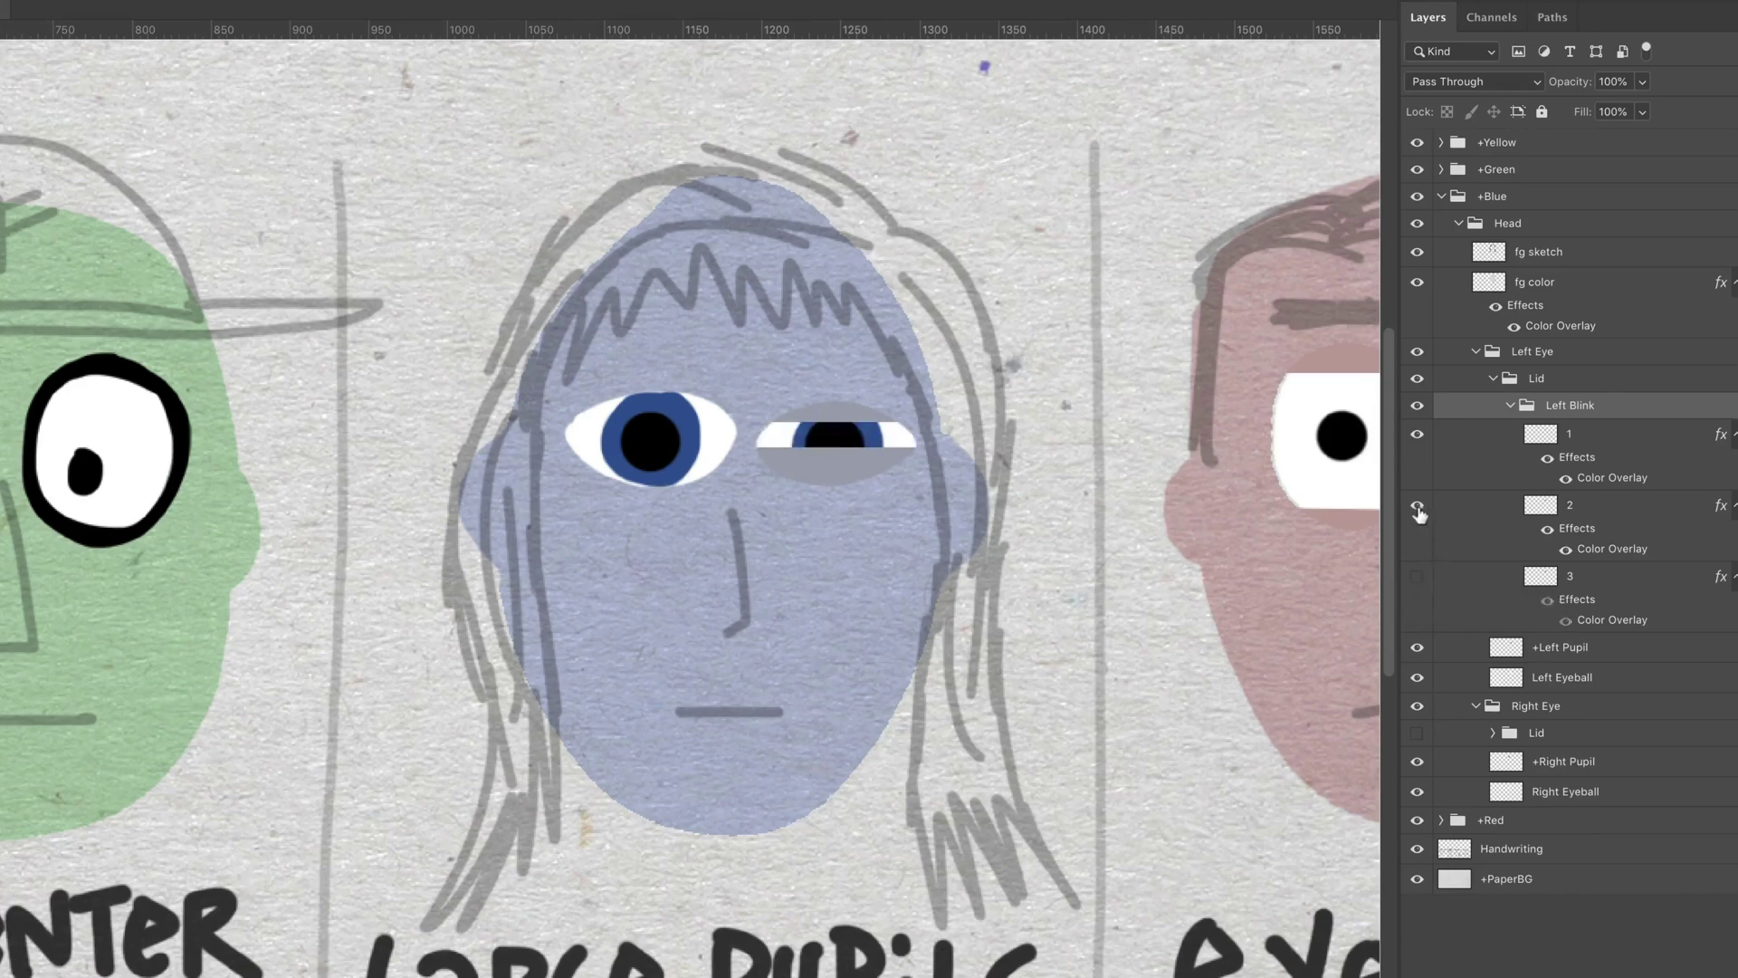
left_click(1418, 507)
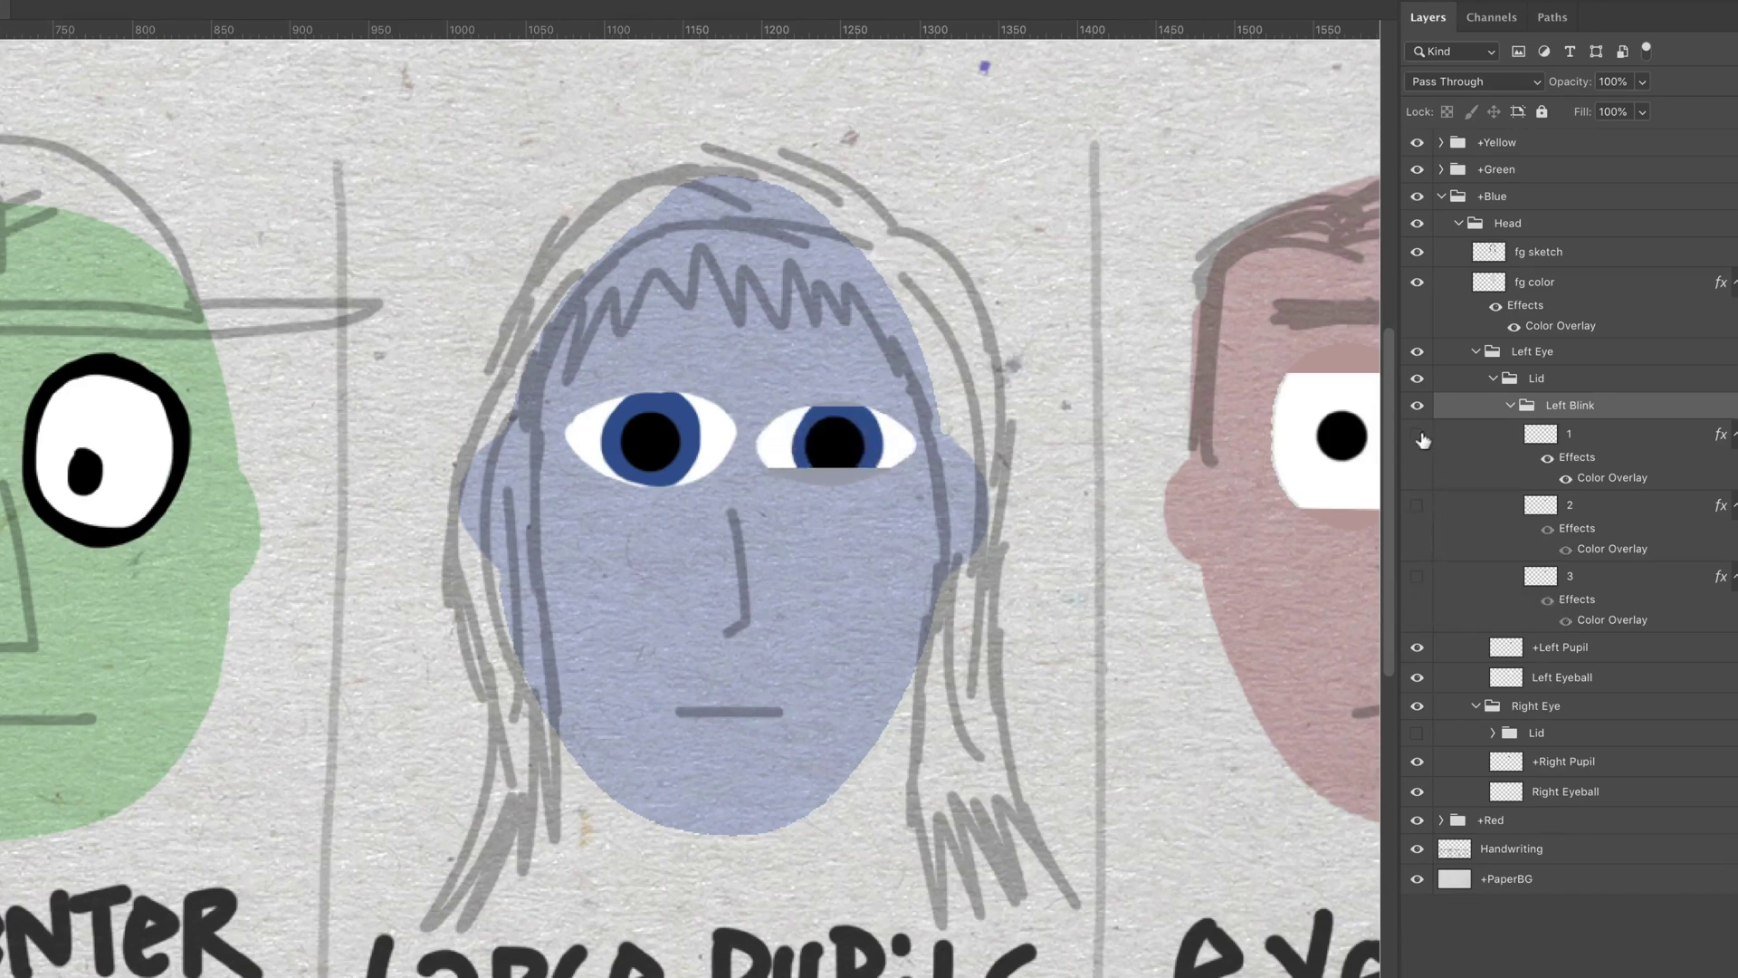
left_click(1420, 436)
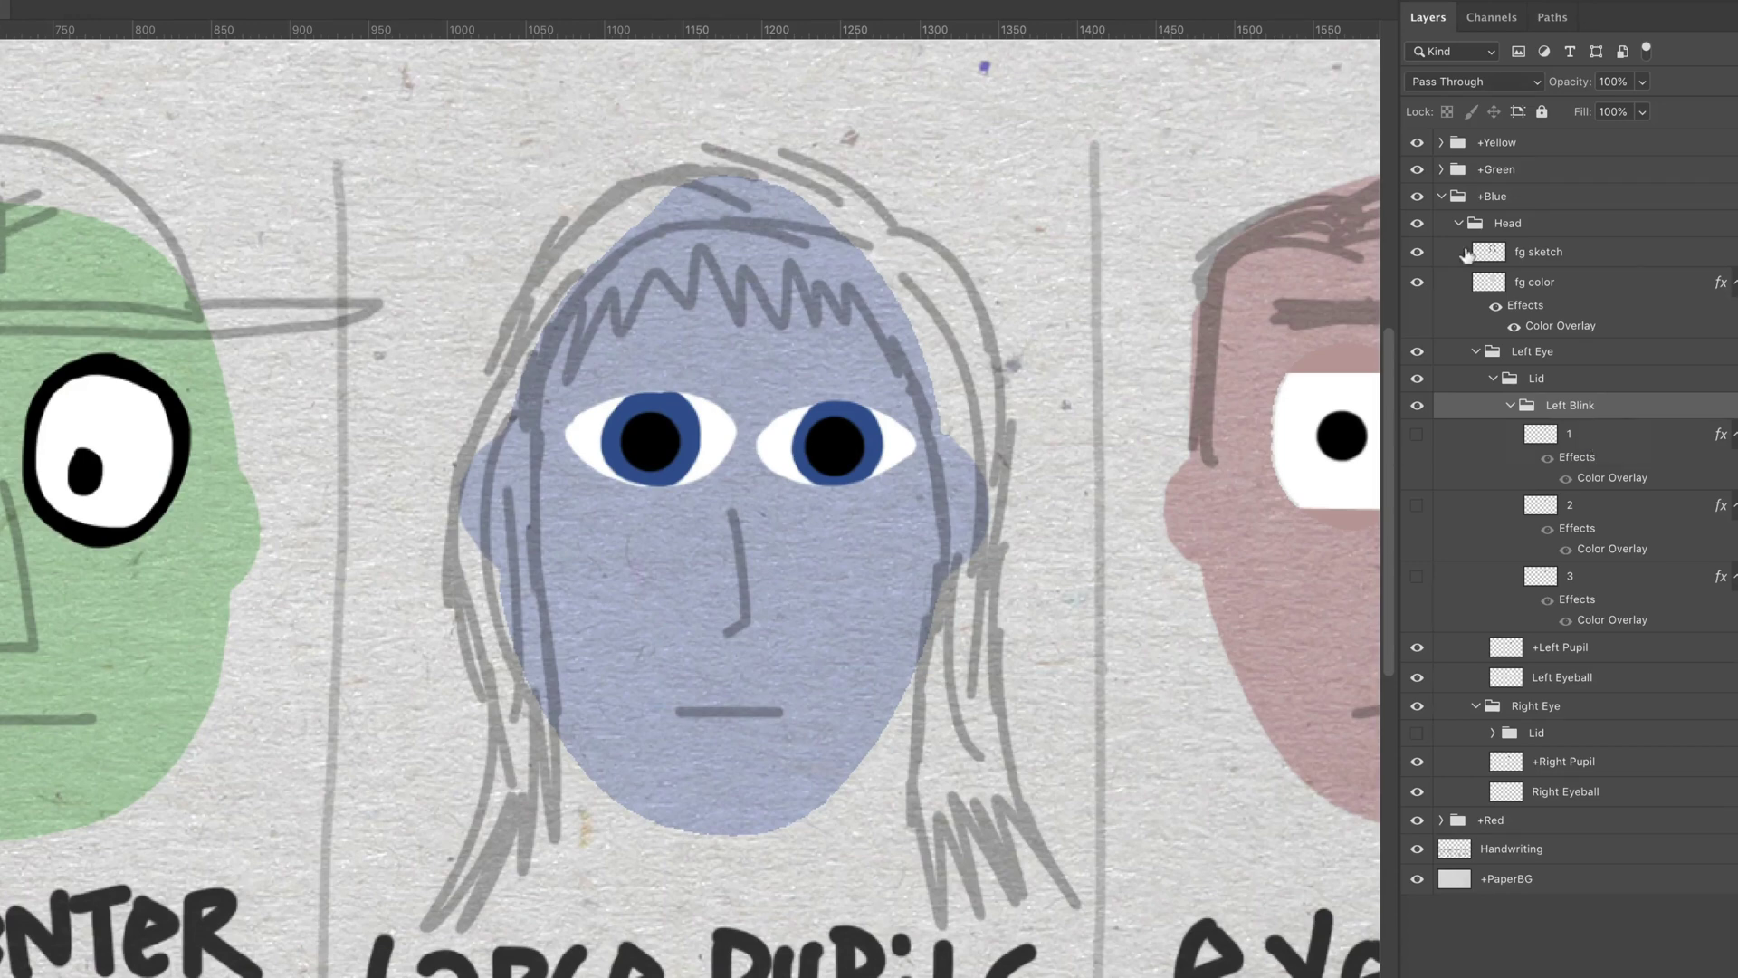
Bring the red head into view, show its +Left Eye and +Right Eye groups, and hide the face sketch
left_click(1441, 196)
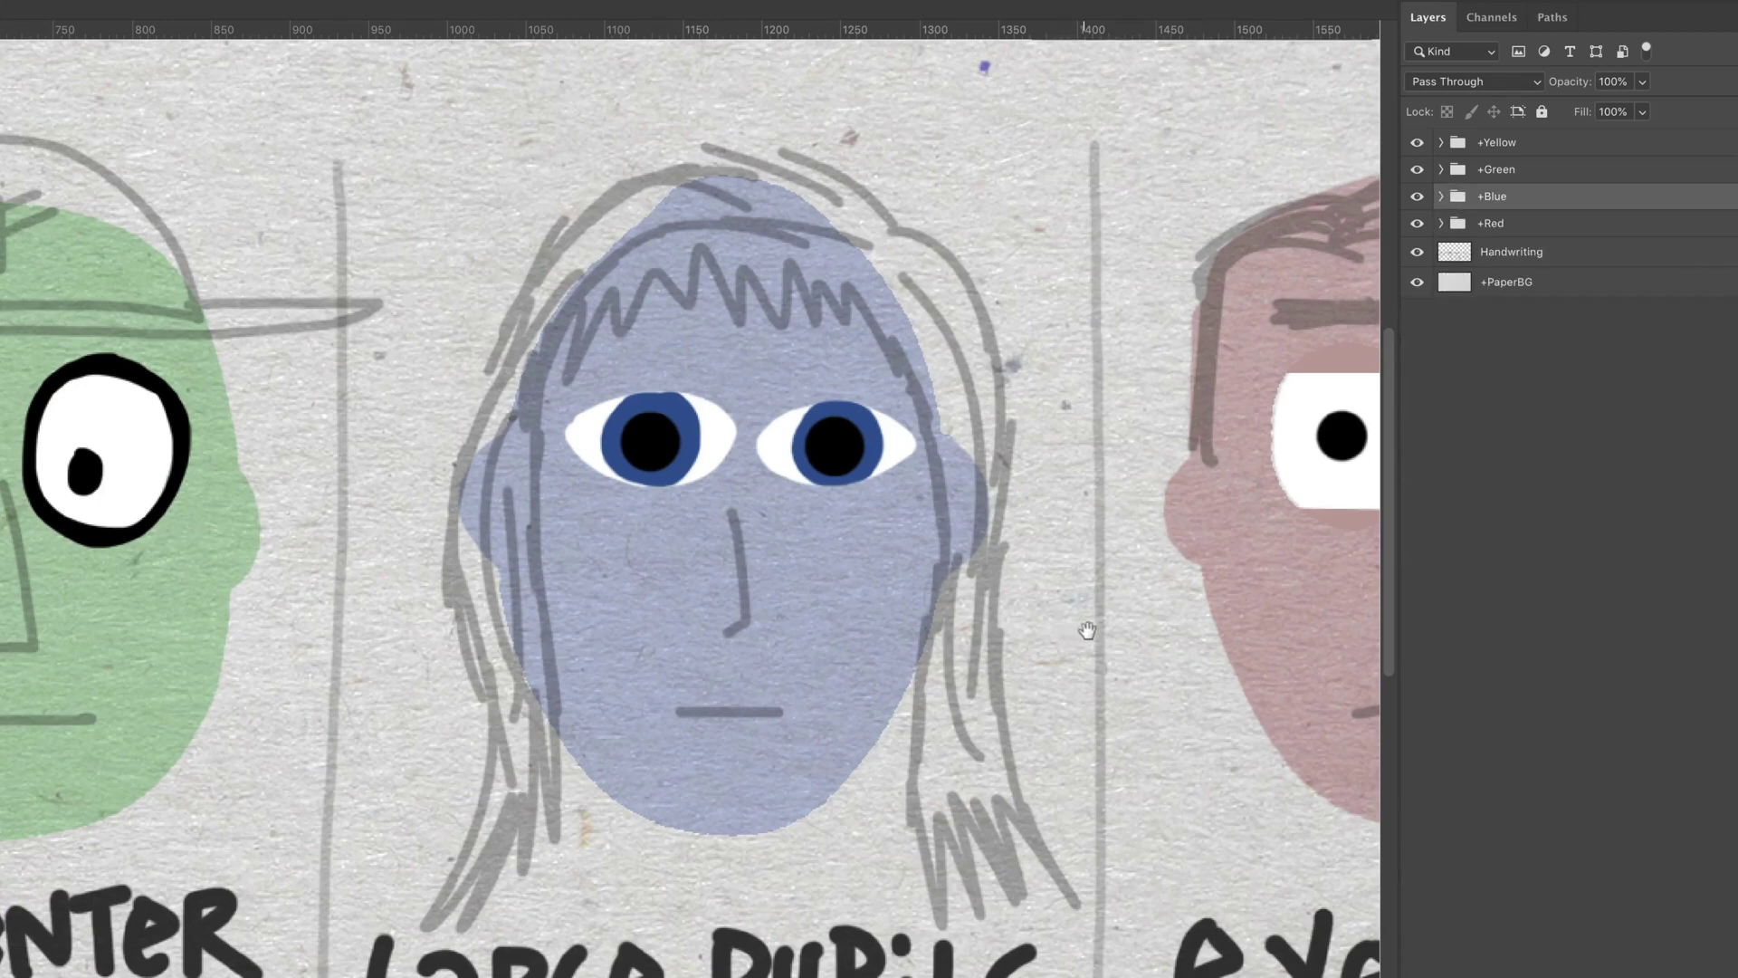
left_click_drag(1087, 628, 316, 594)
key("ctrl+r")
left_click(1441, 224)
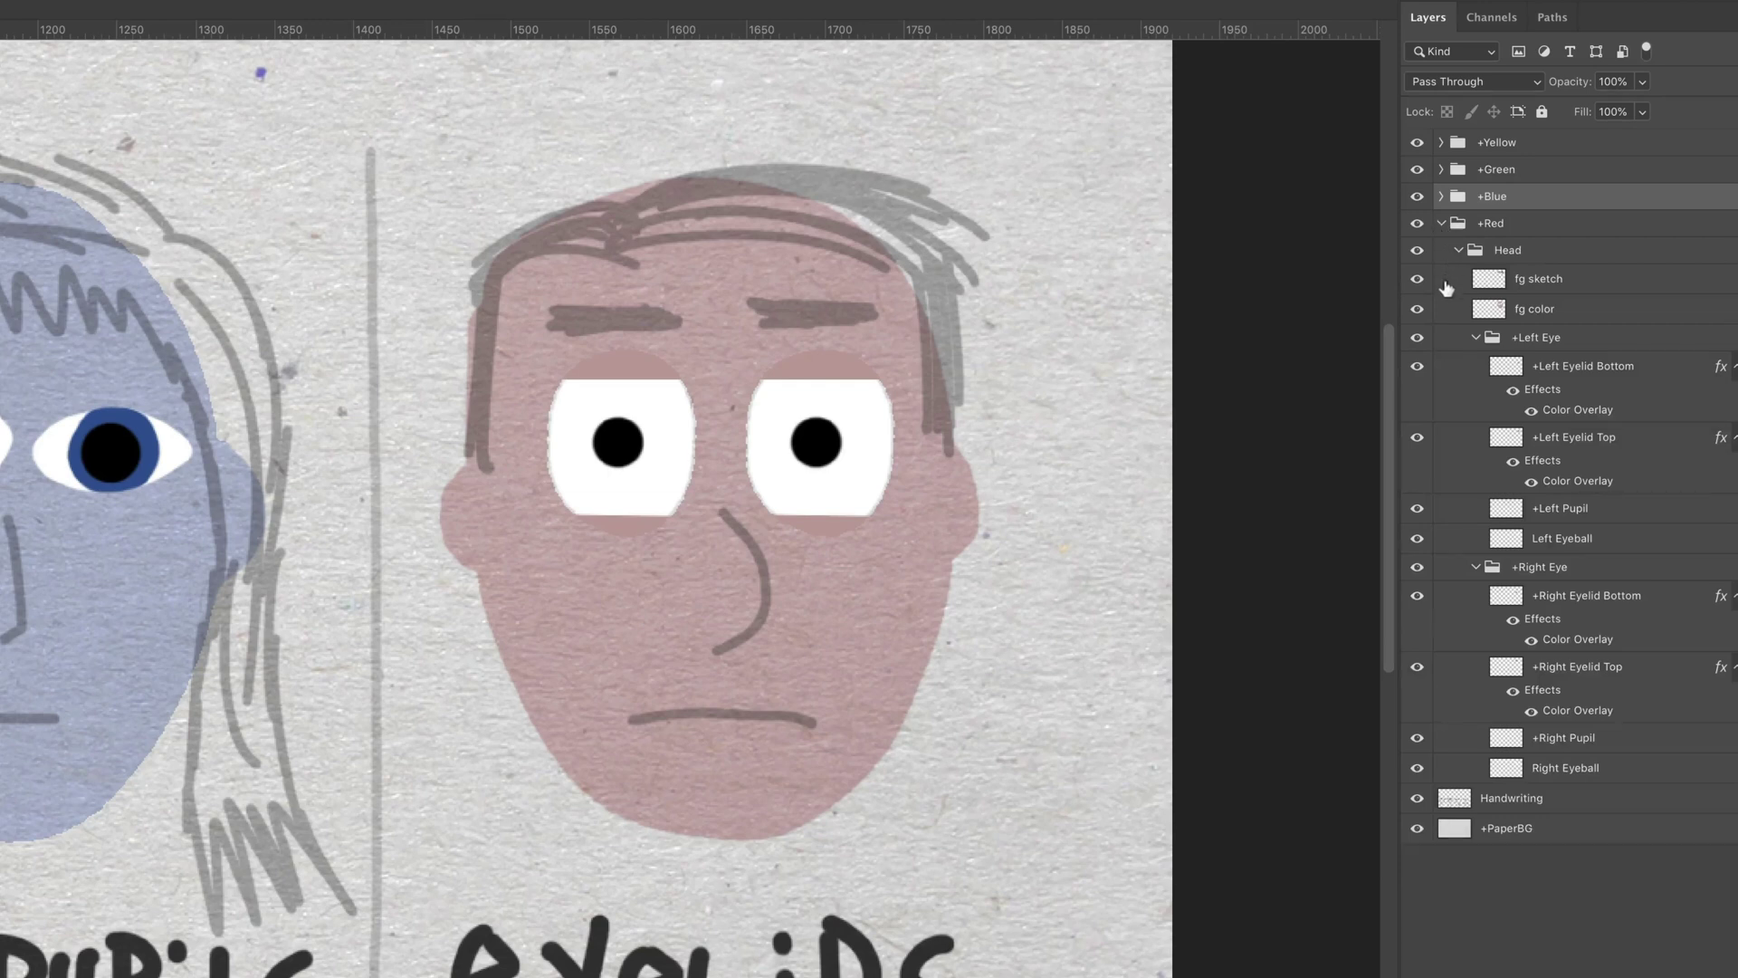
left_click(1476, 338)
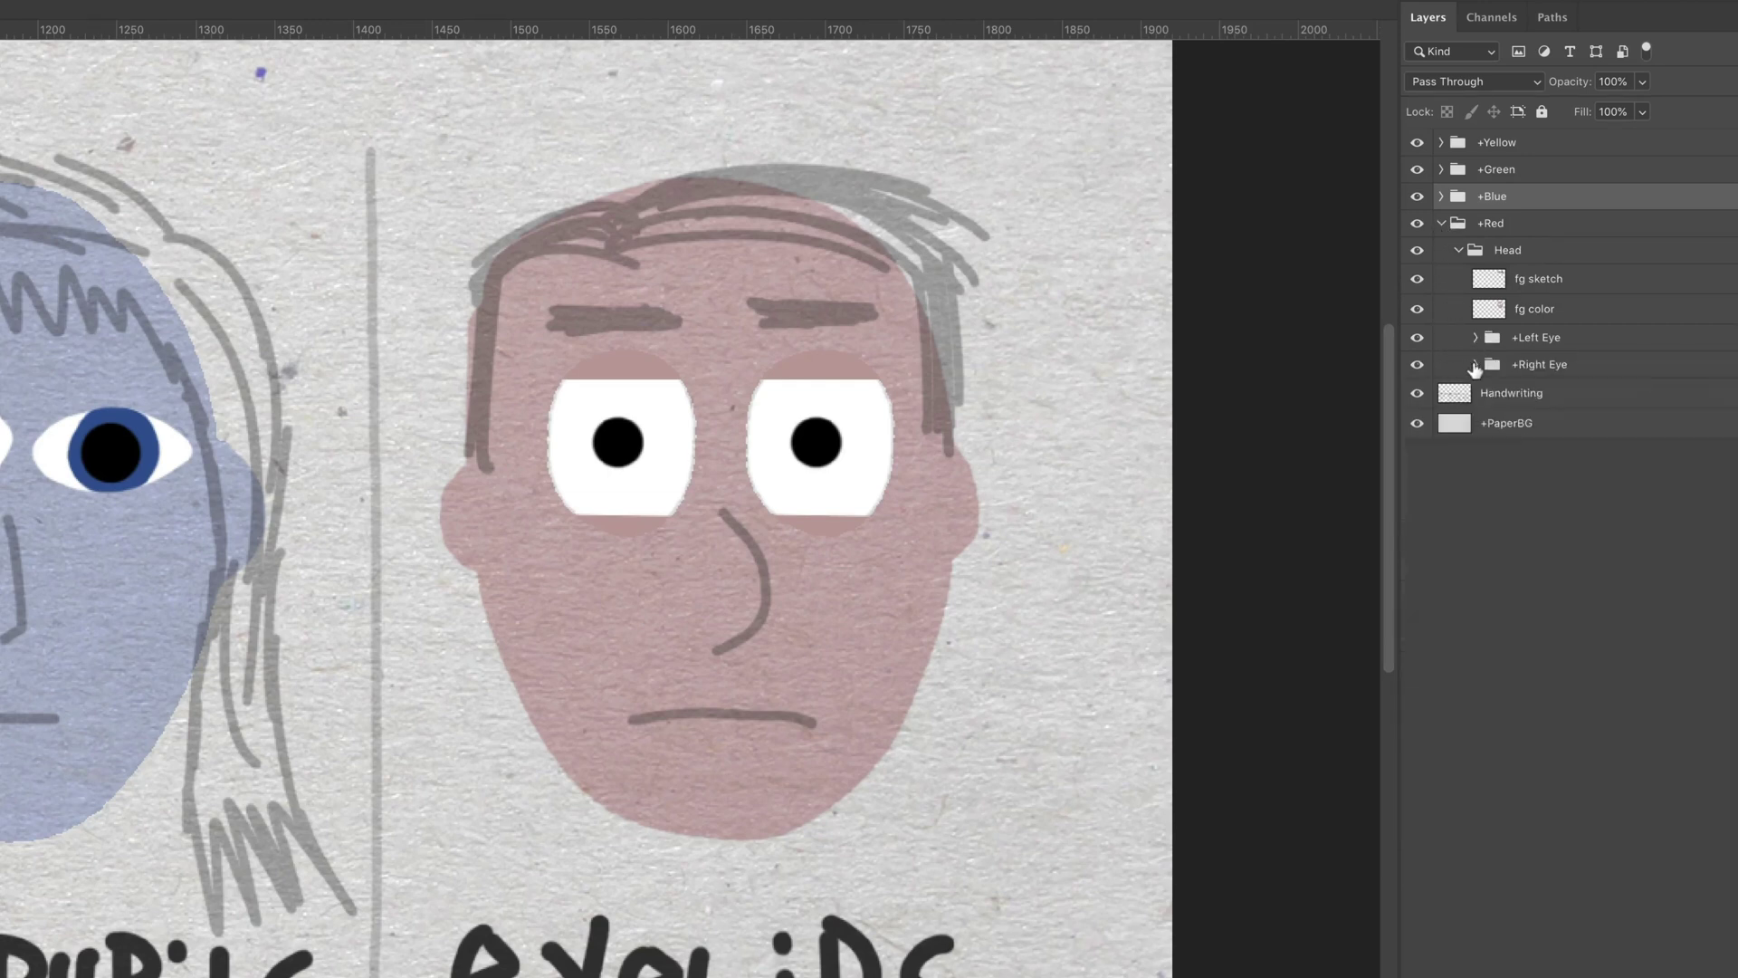
left_click(1475, 365)
left_click(1418, 364)
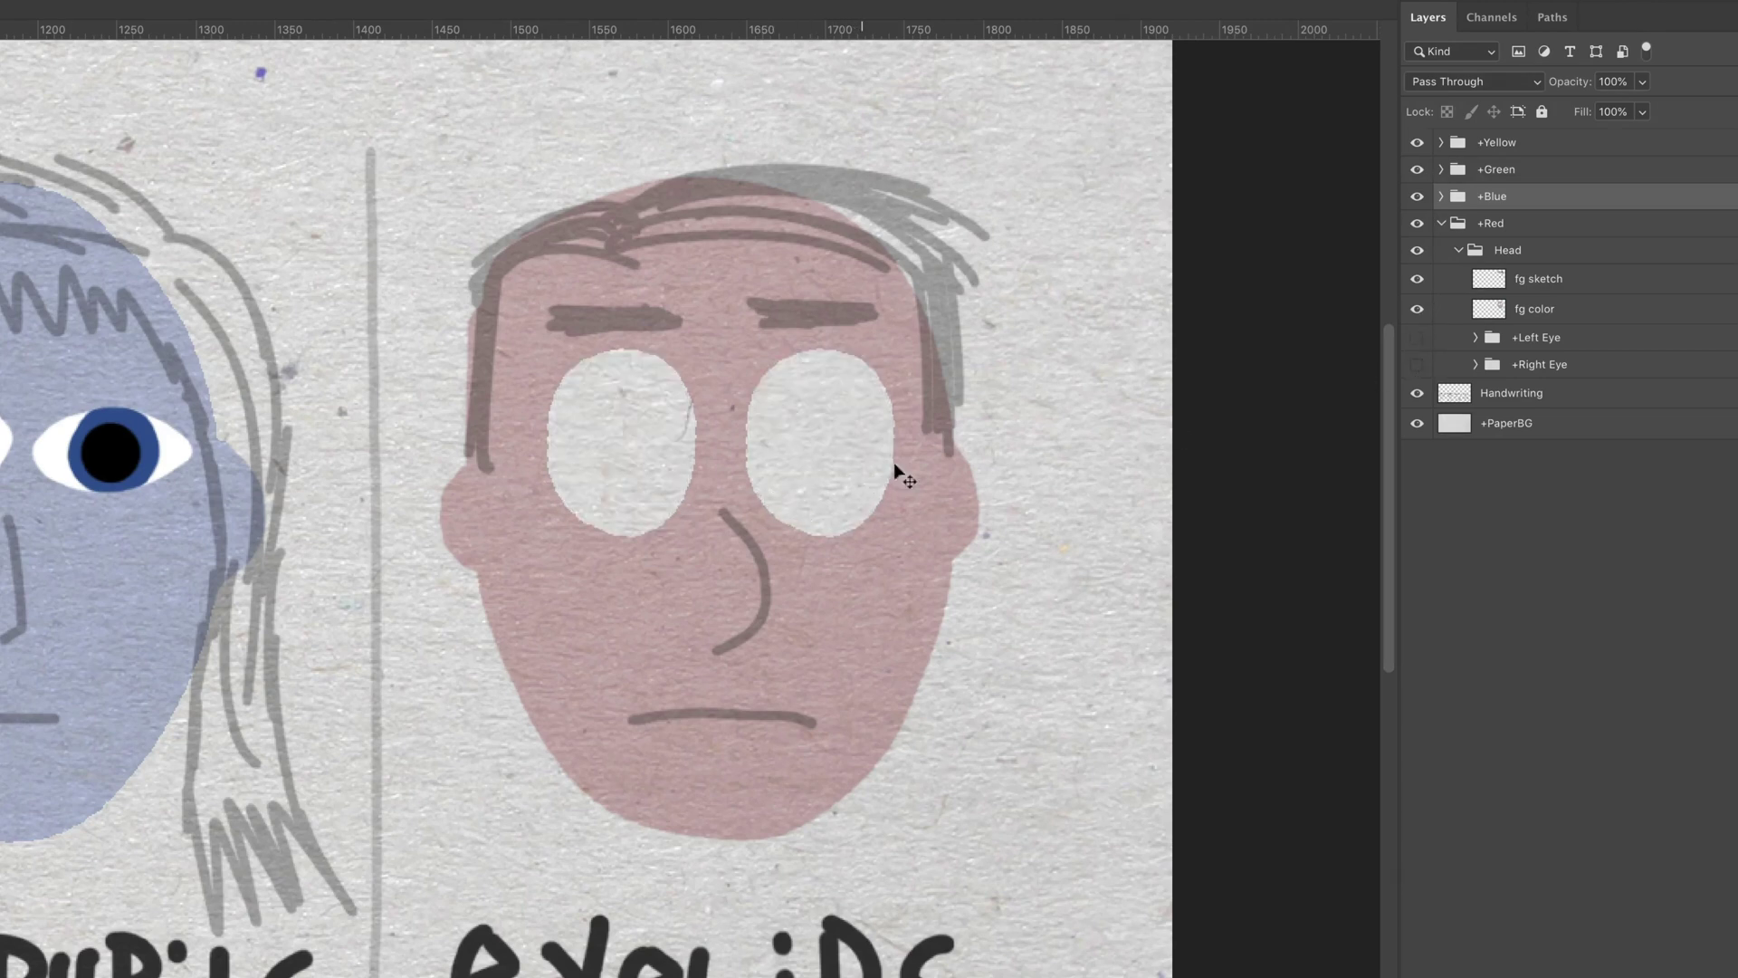
left_click_drag(1418, 339, 1428, 345)
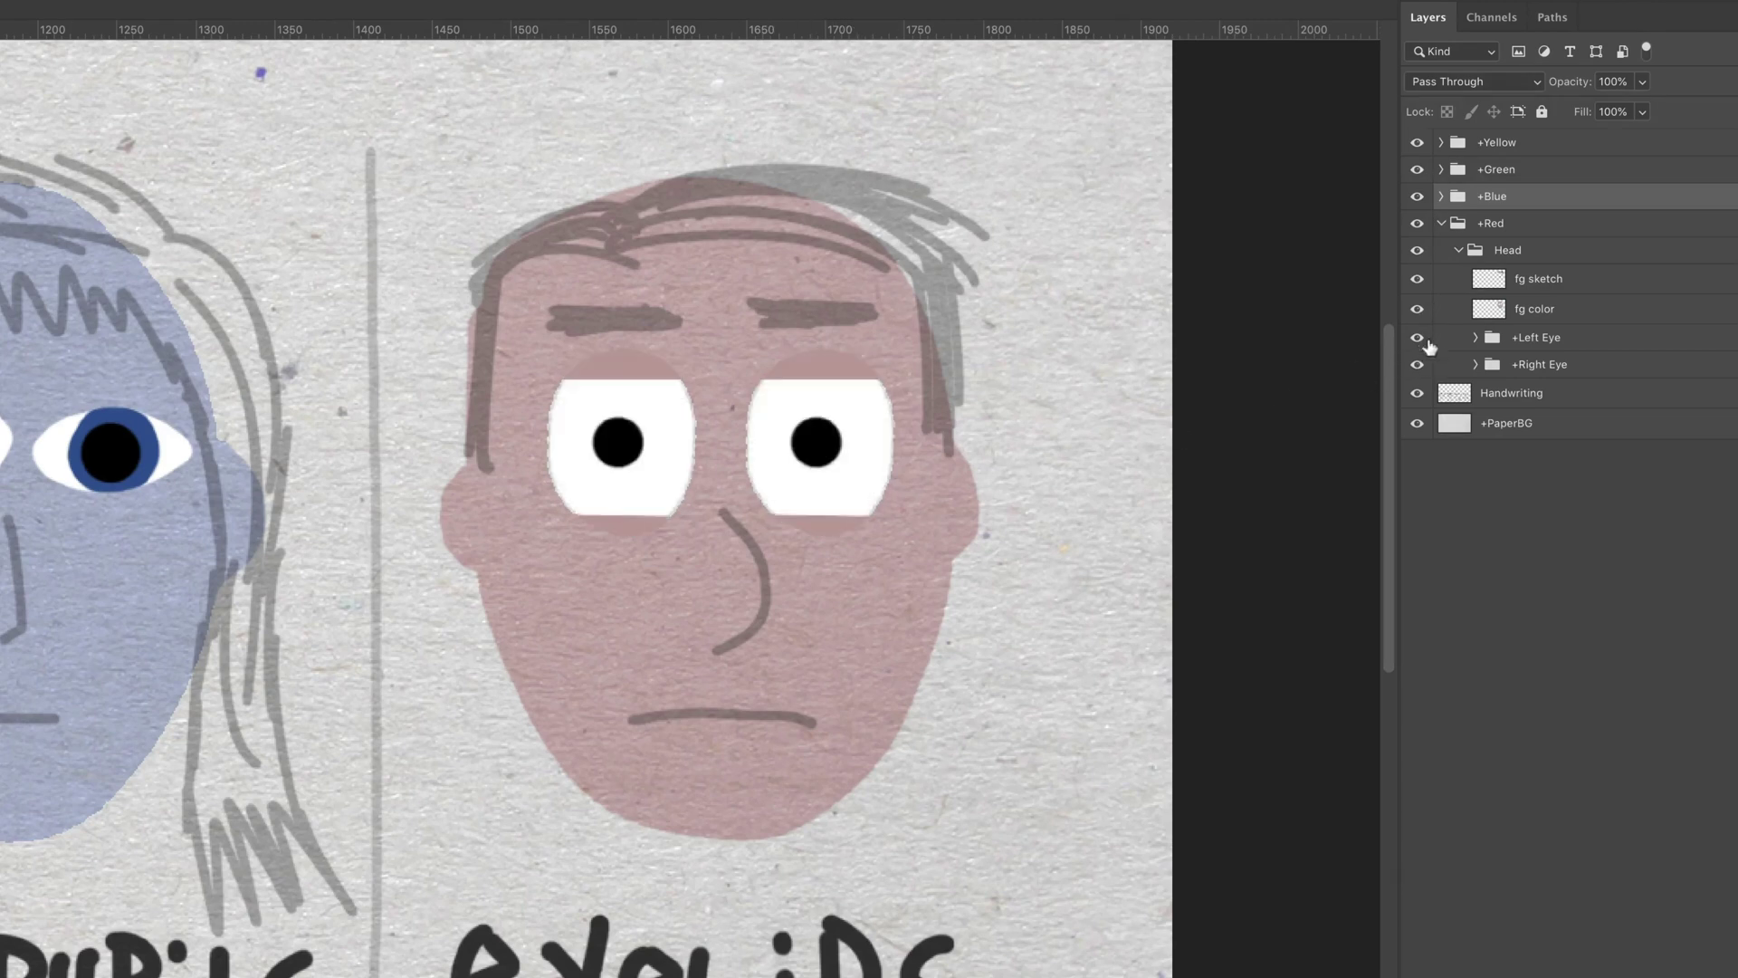
left_click(1417, 281)
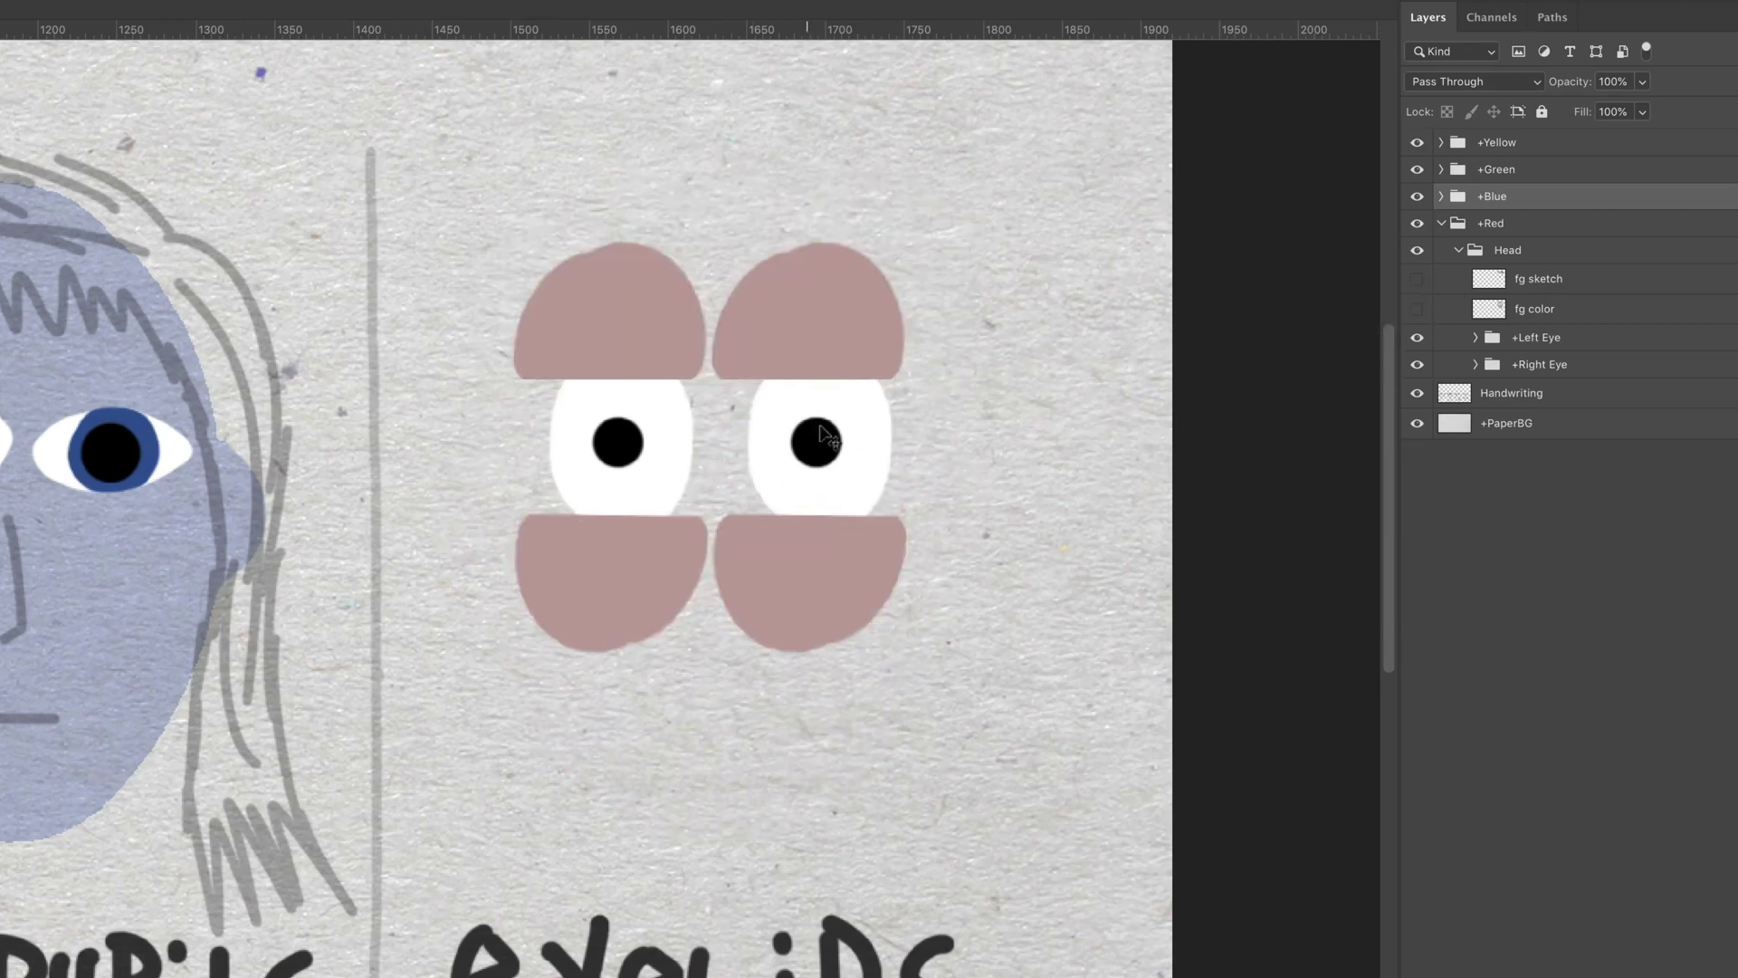
Expand the +Left Eye and +Right Eye groups to reveal their eyelid layers
left_click(1485, 368)
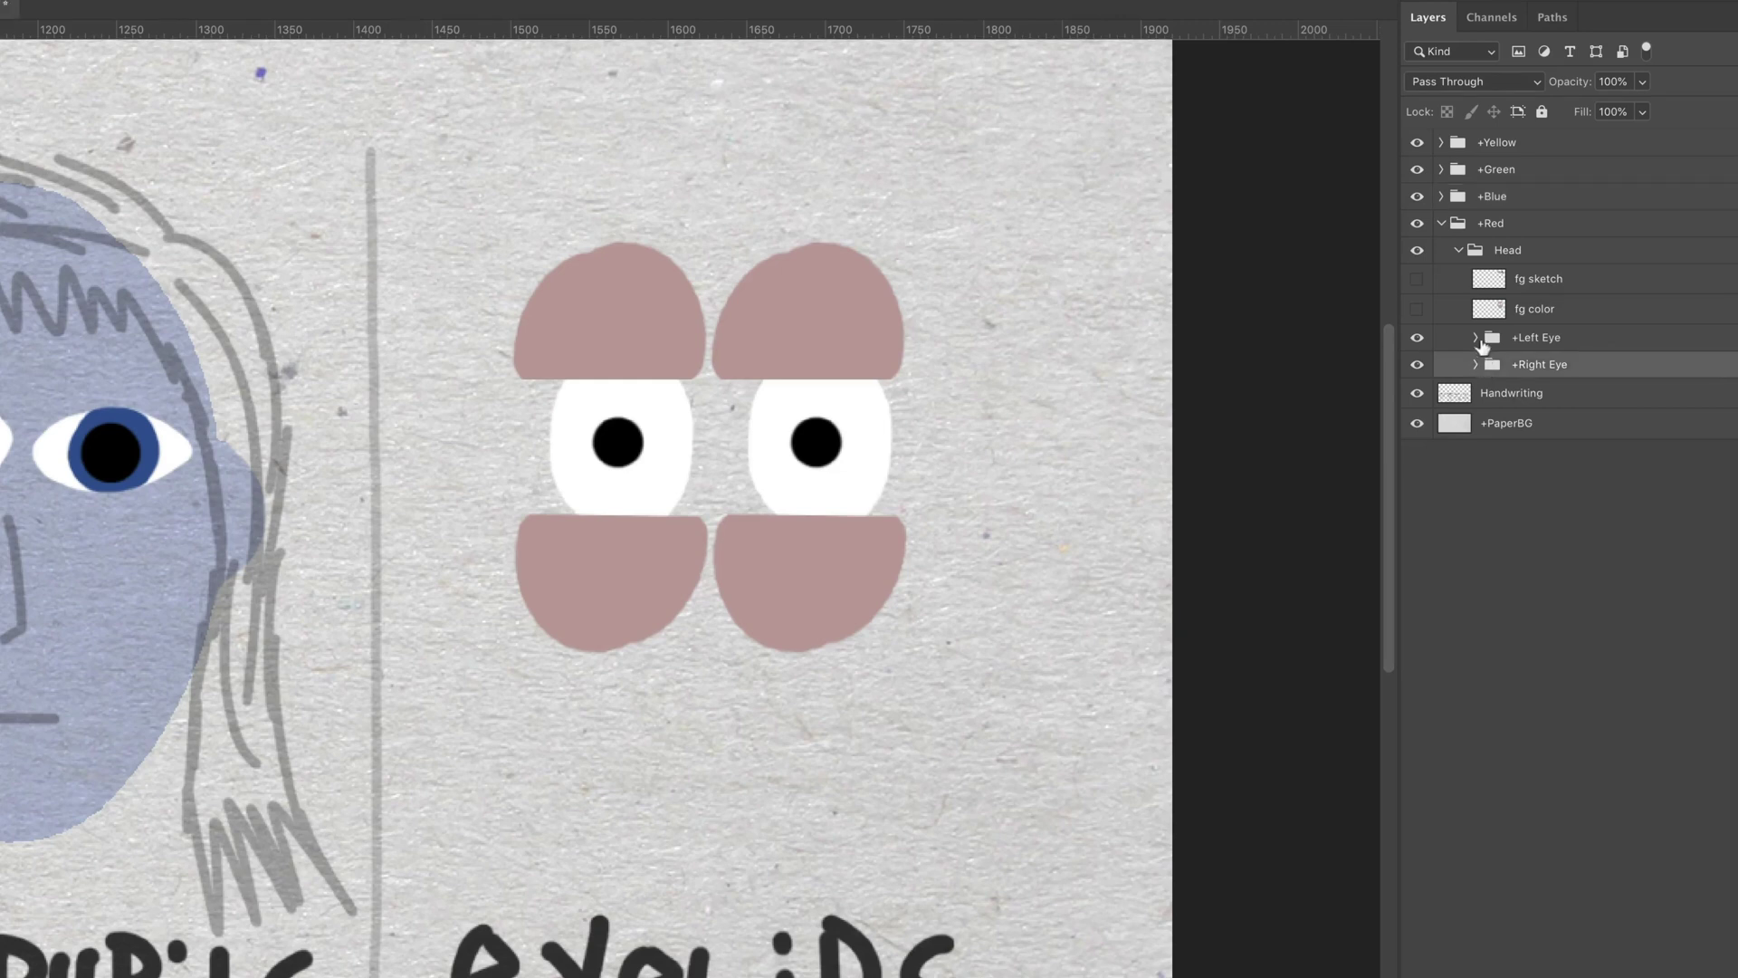
left_click(1476, 338)
left_click(1477, 566)
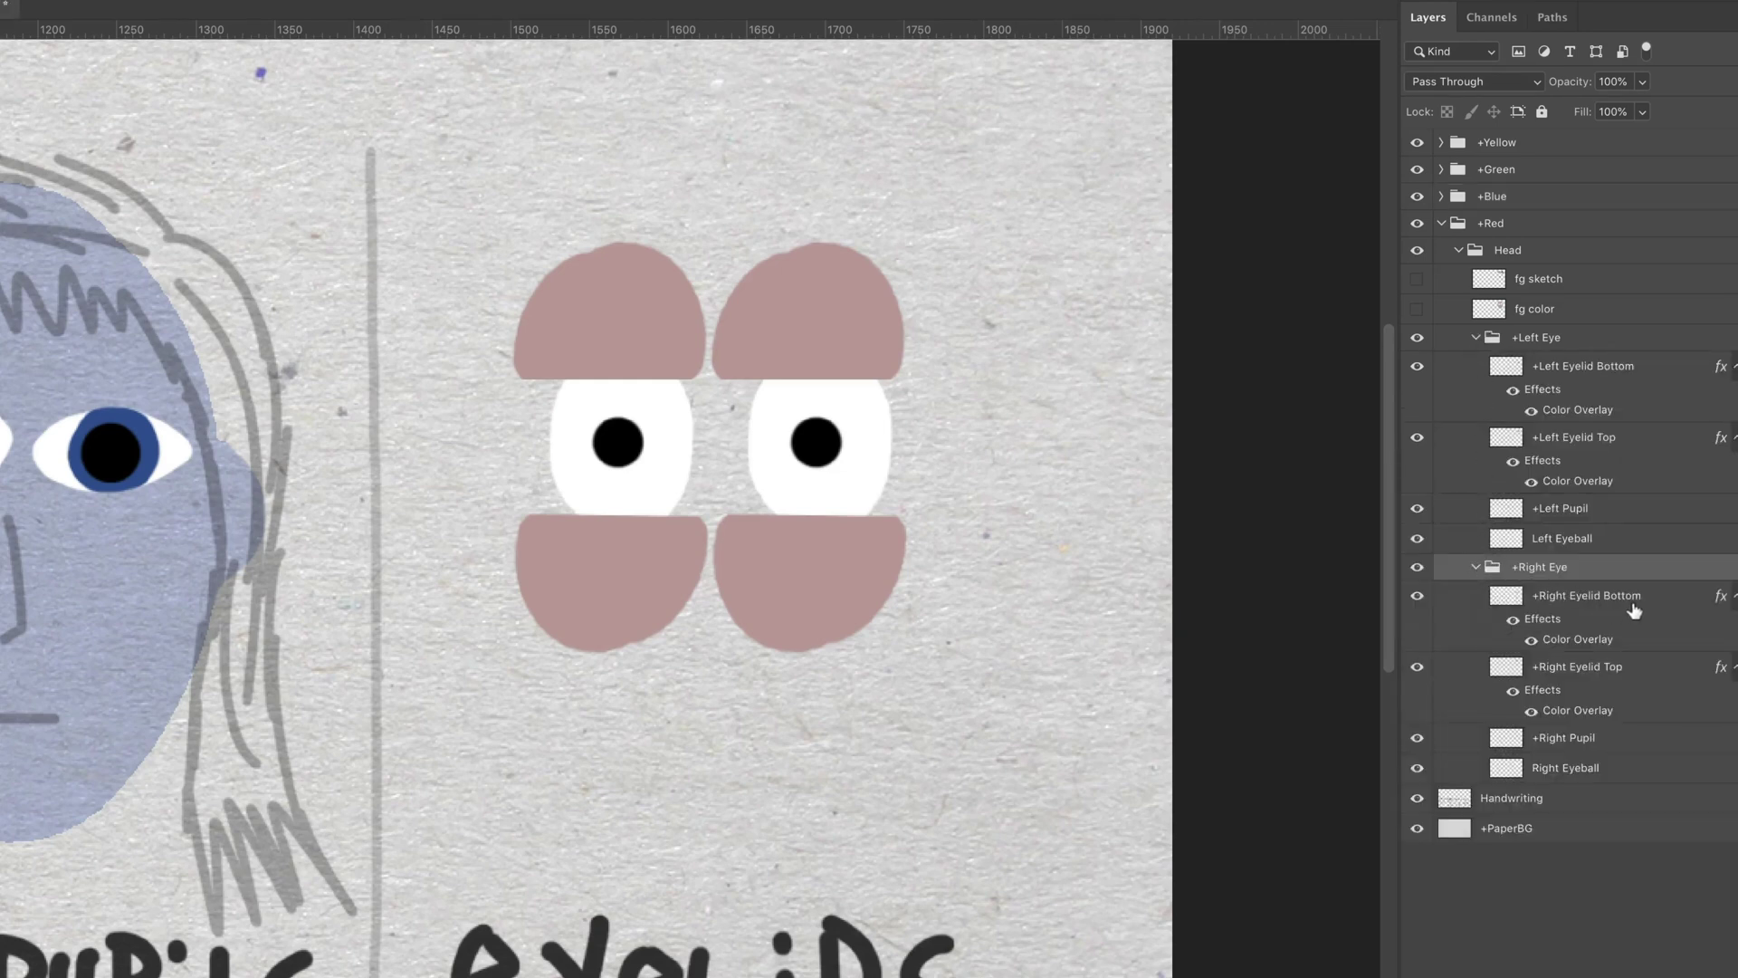
left_click(1629, 679)
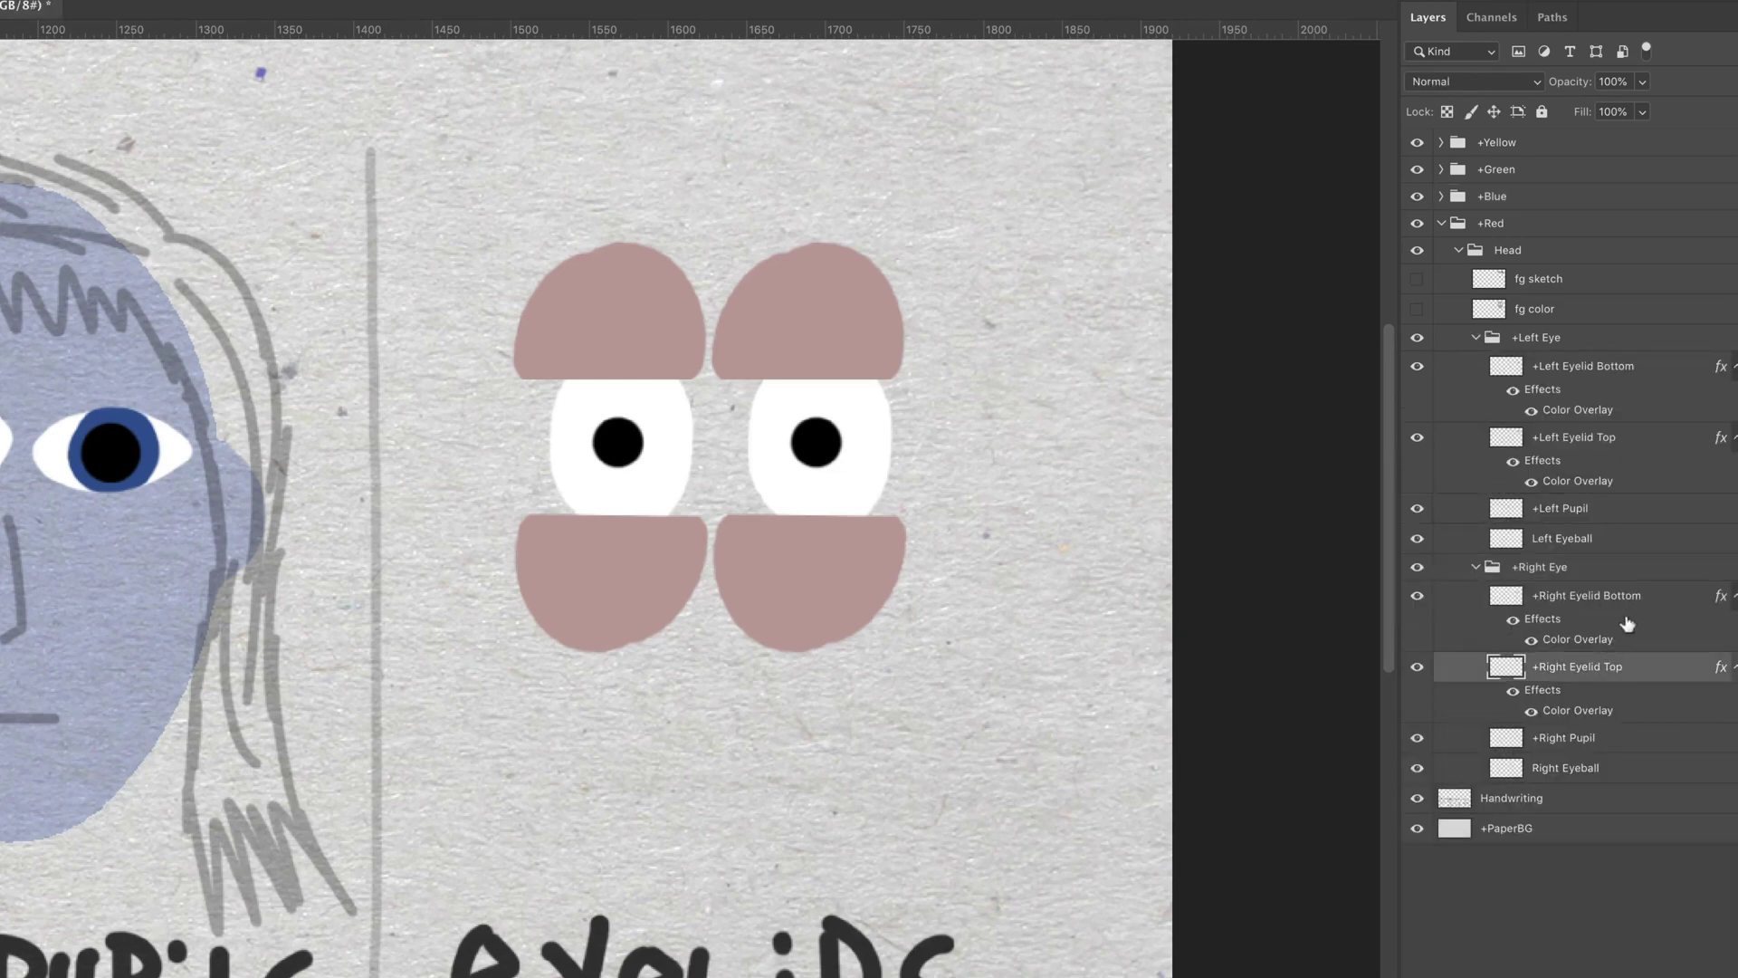
left_click(1630, 599)
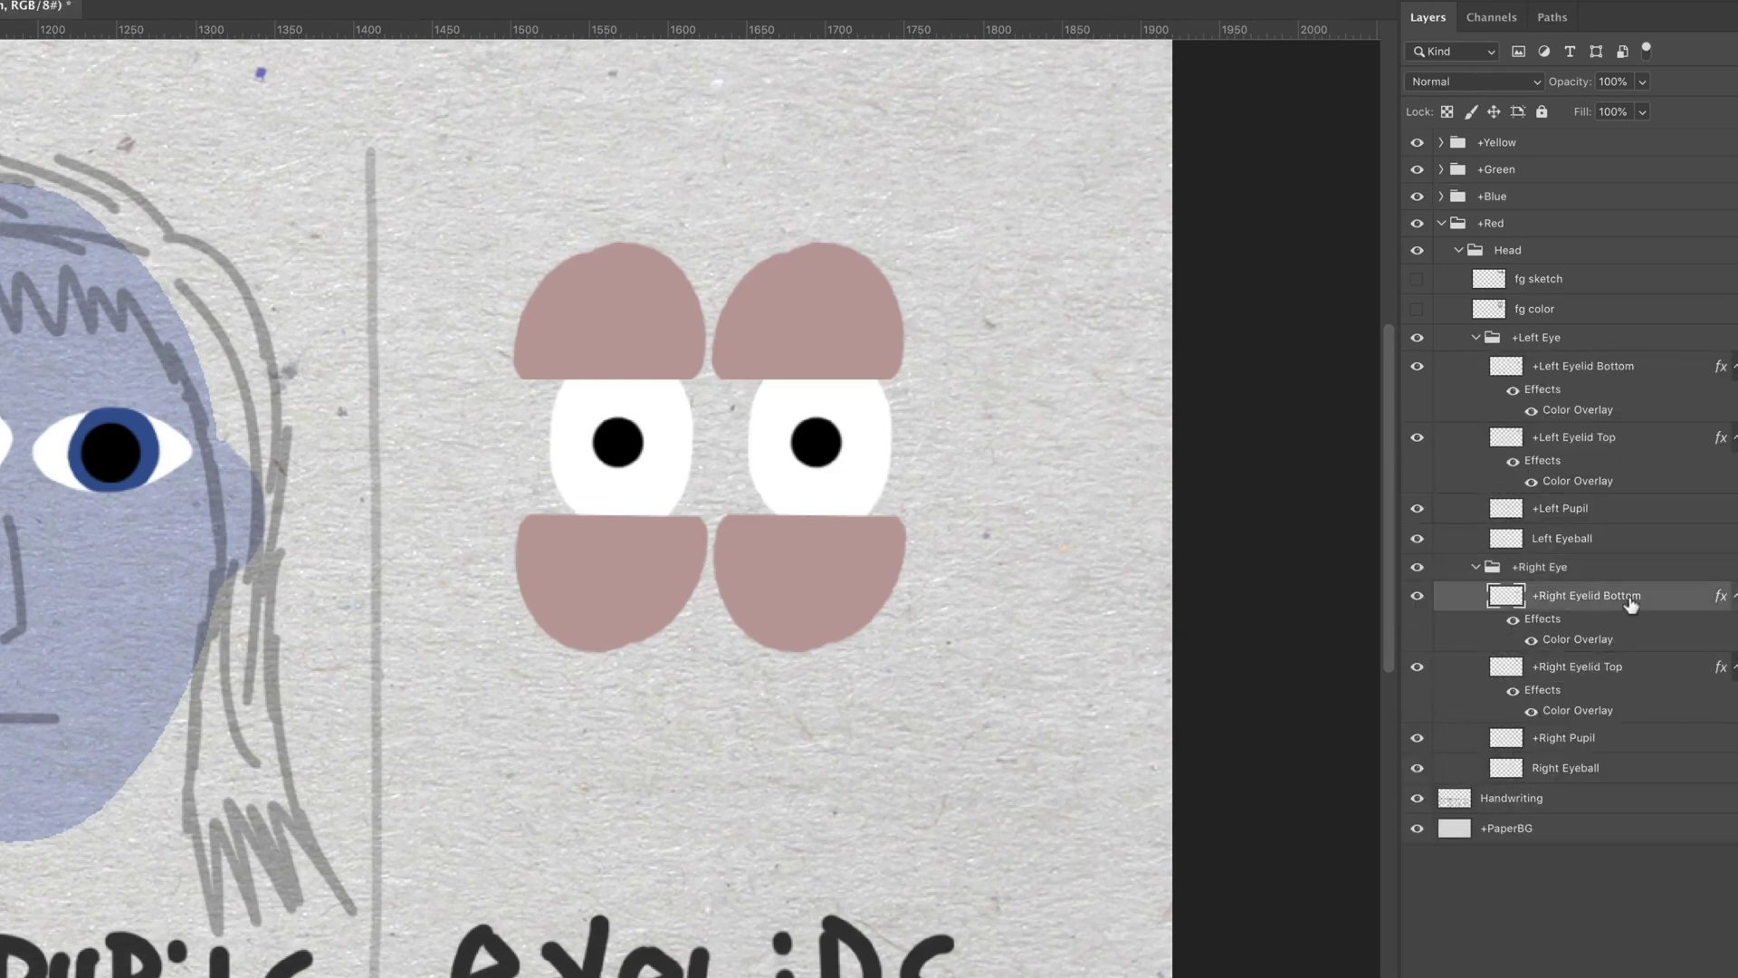
Test-move the +Left Eyelid Top and Bottom layers over the eye, then restore them open
right_click(882, 337)
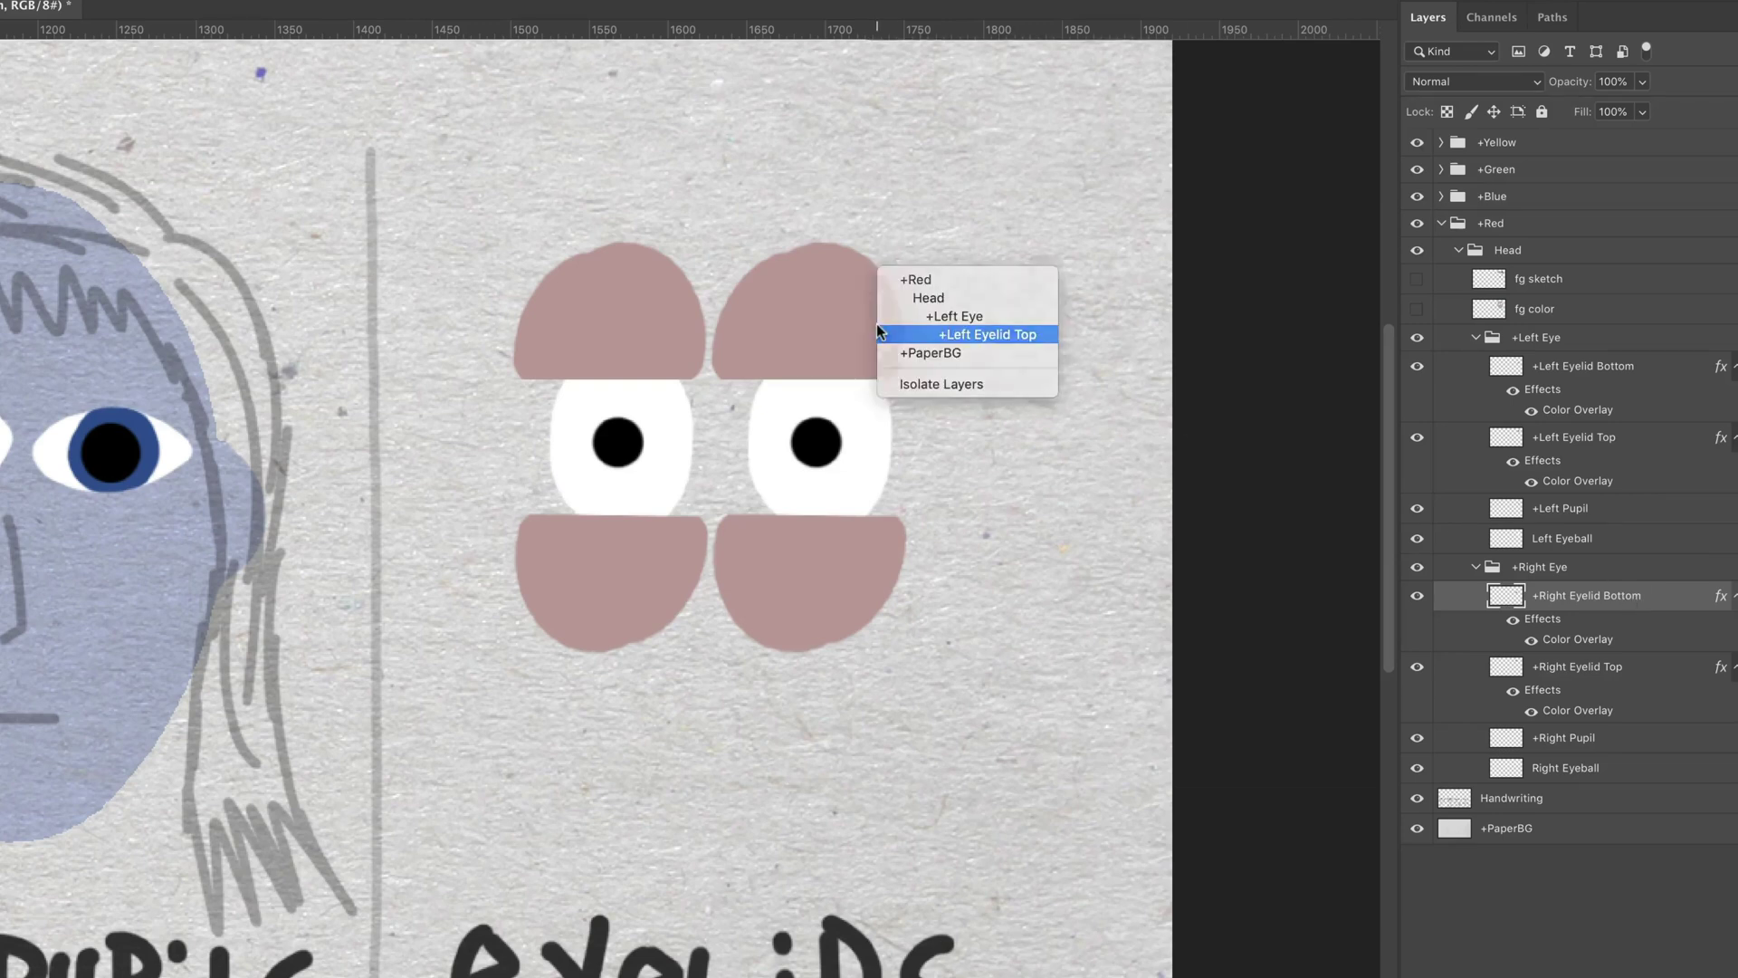
left_click(889, 334)
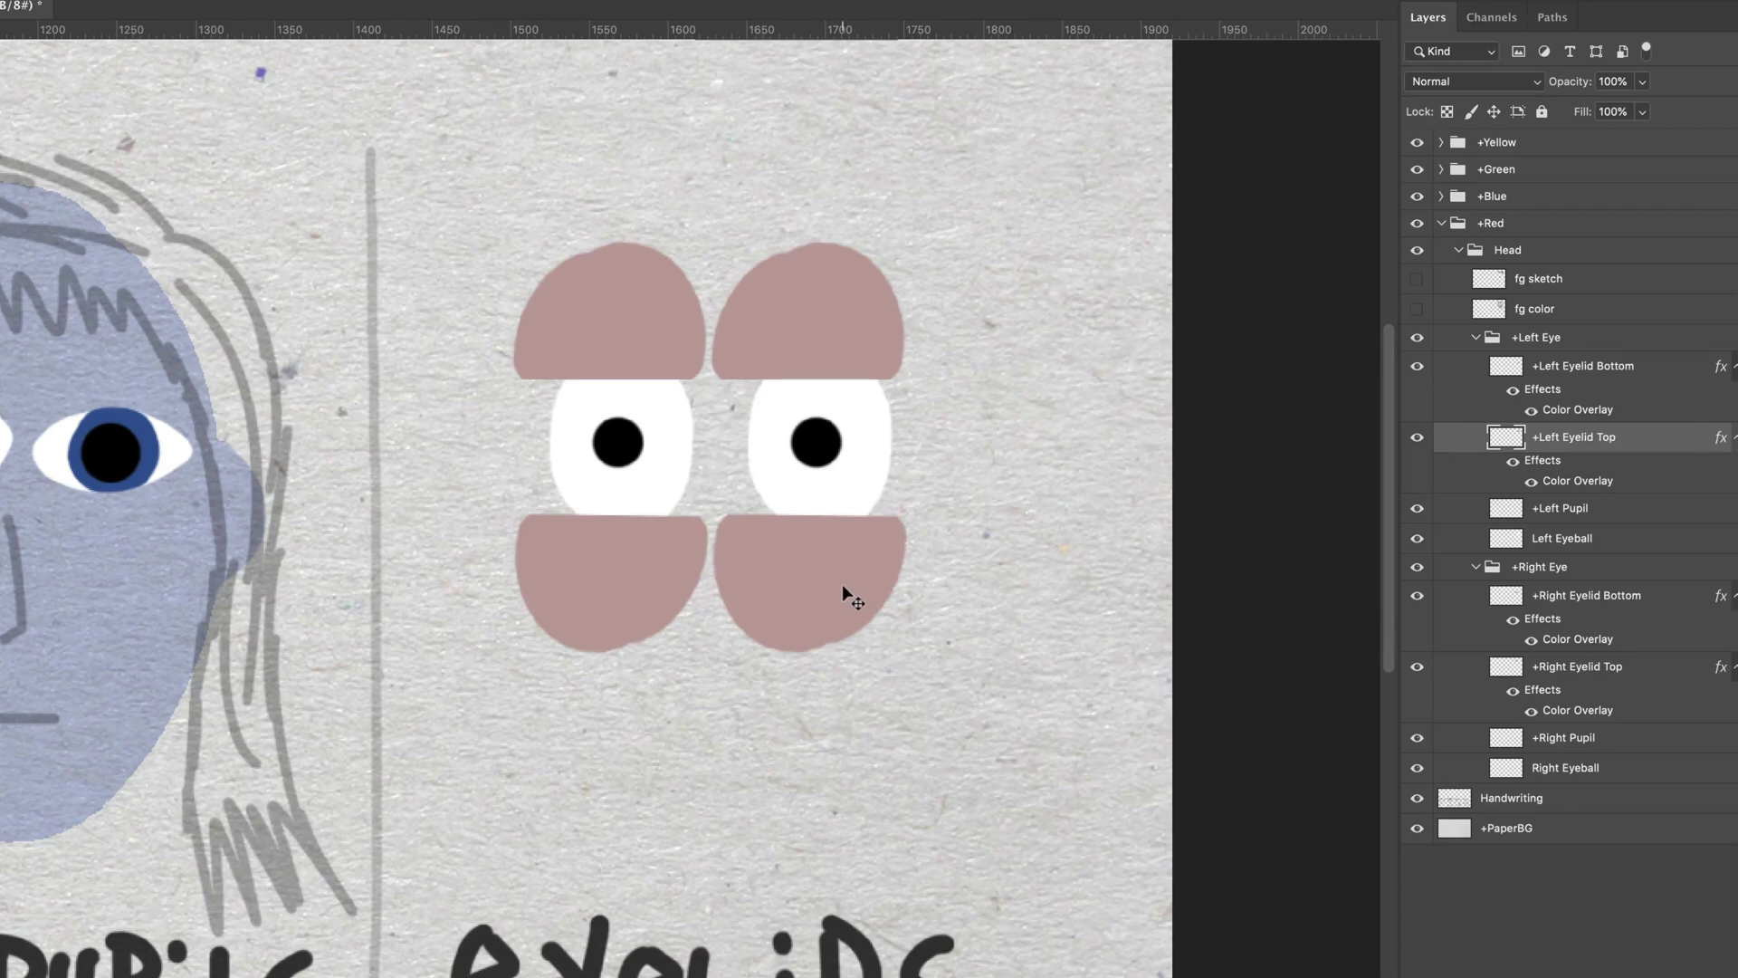
left_click_drag(843, 586, 902, 517)
right_click(813, 625)
left_click(813, 628)
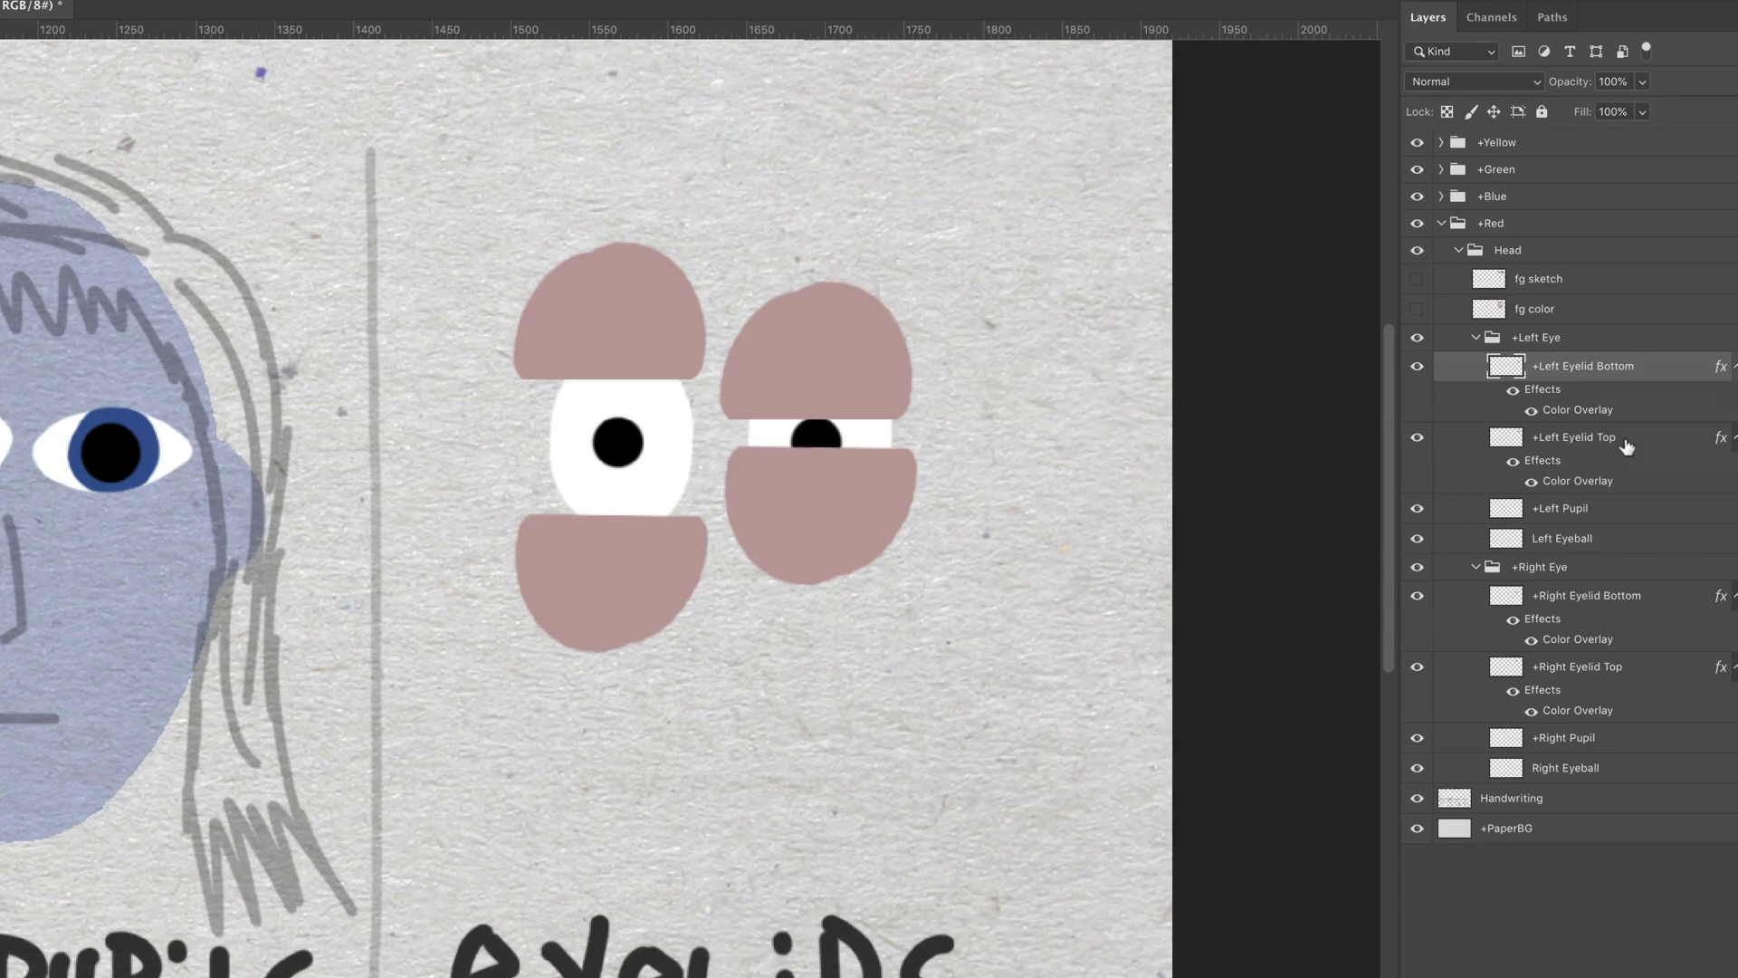
left_click_drag(969, 417, 959, 486)
left_click_drag(864, 343, 856, 303)
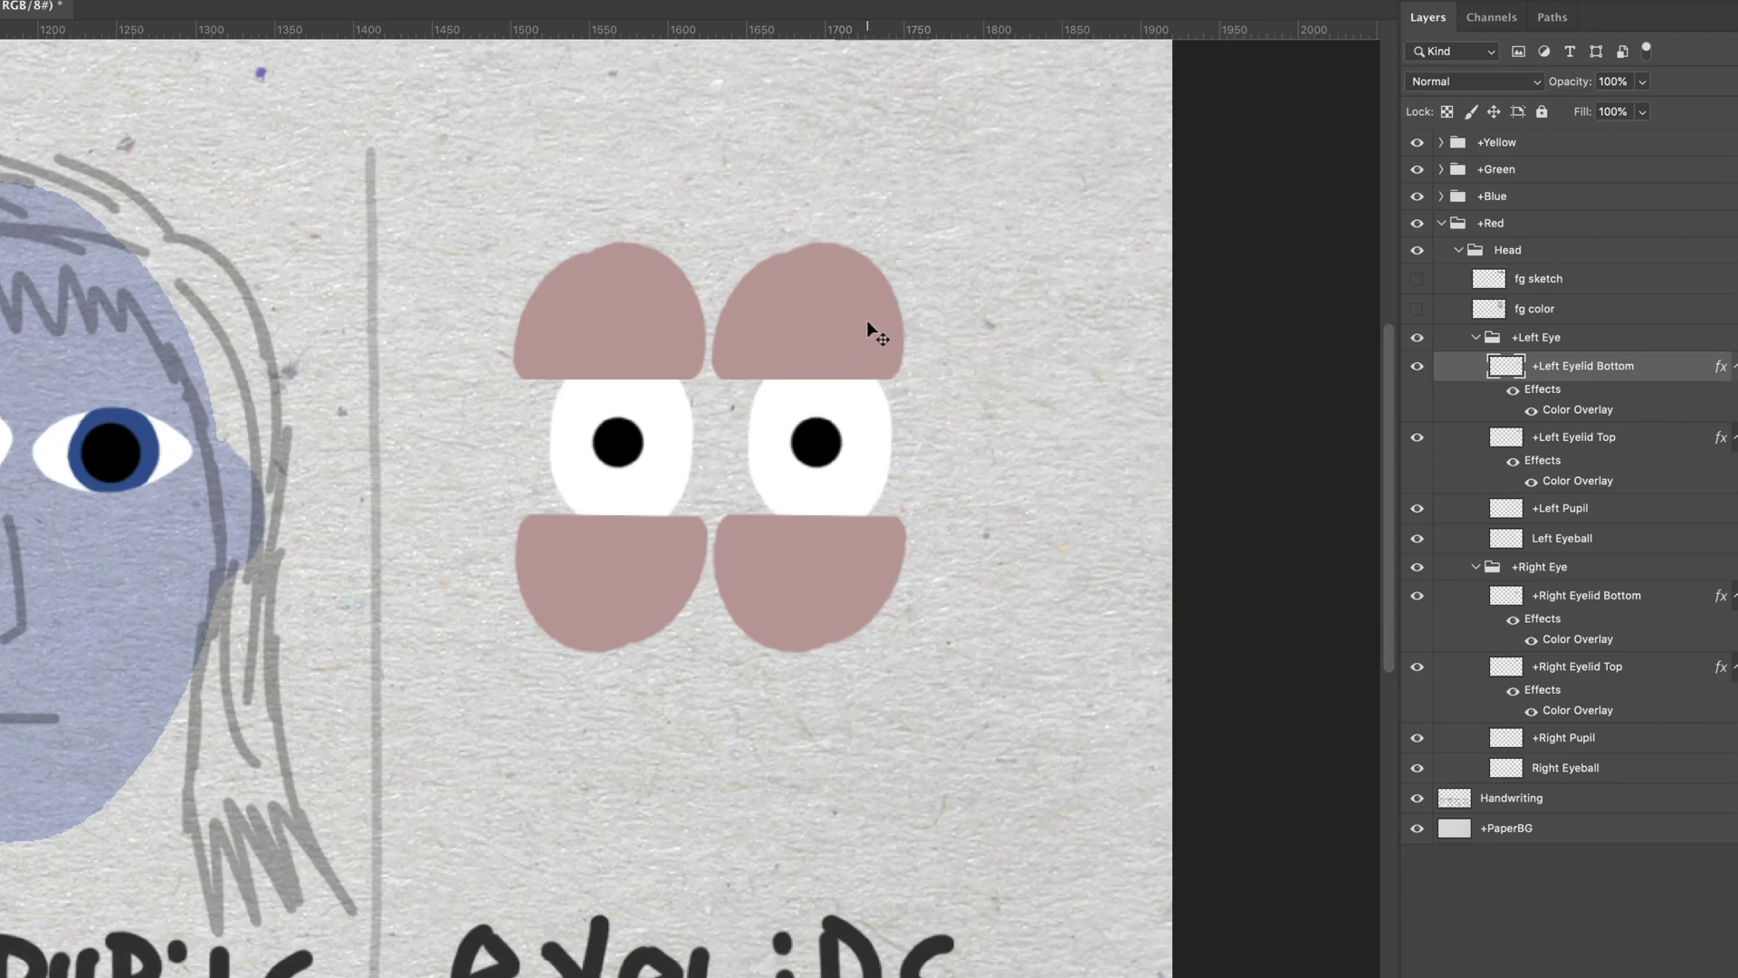
Show fg color and fg sketch, then drag +Left Eyelid Top closed and back open
left_click(1417, 309)
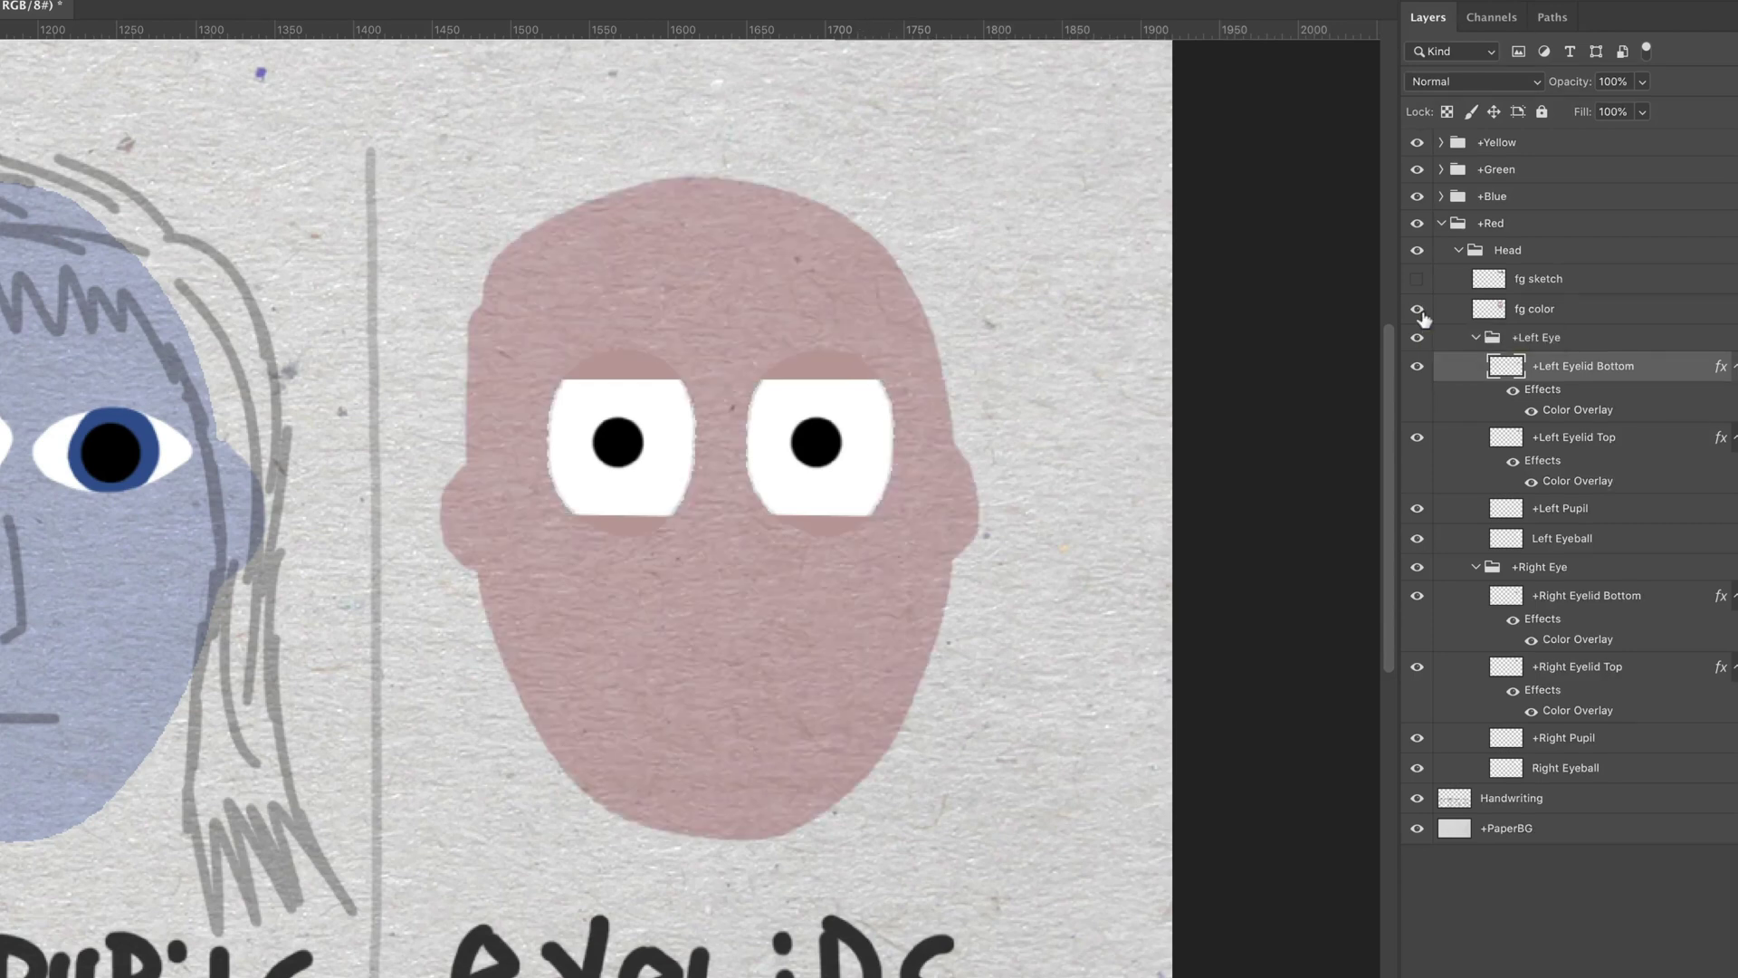
left_click(1417, 279)
right_click(846, 368)
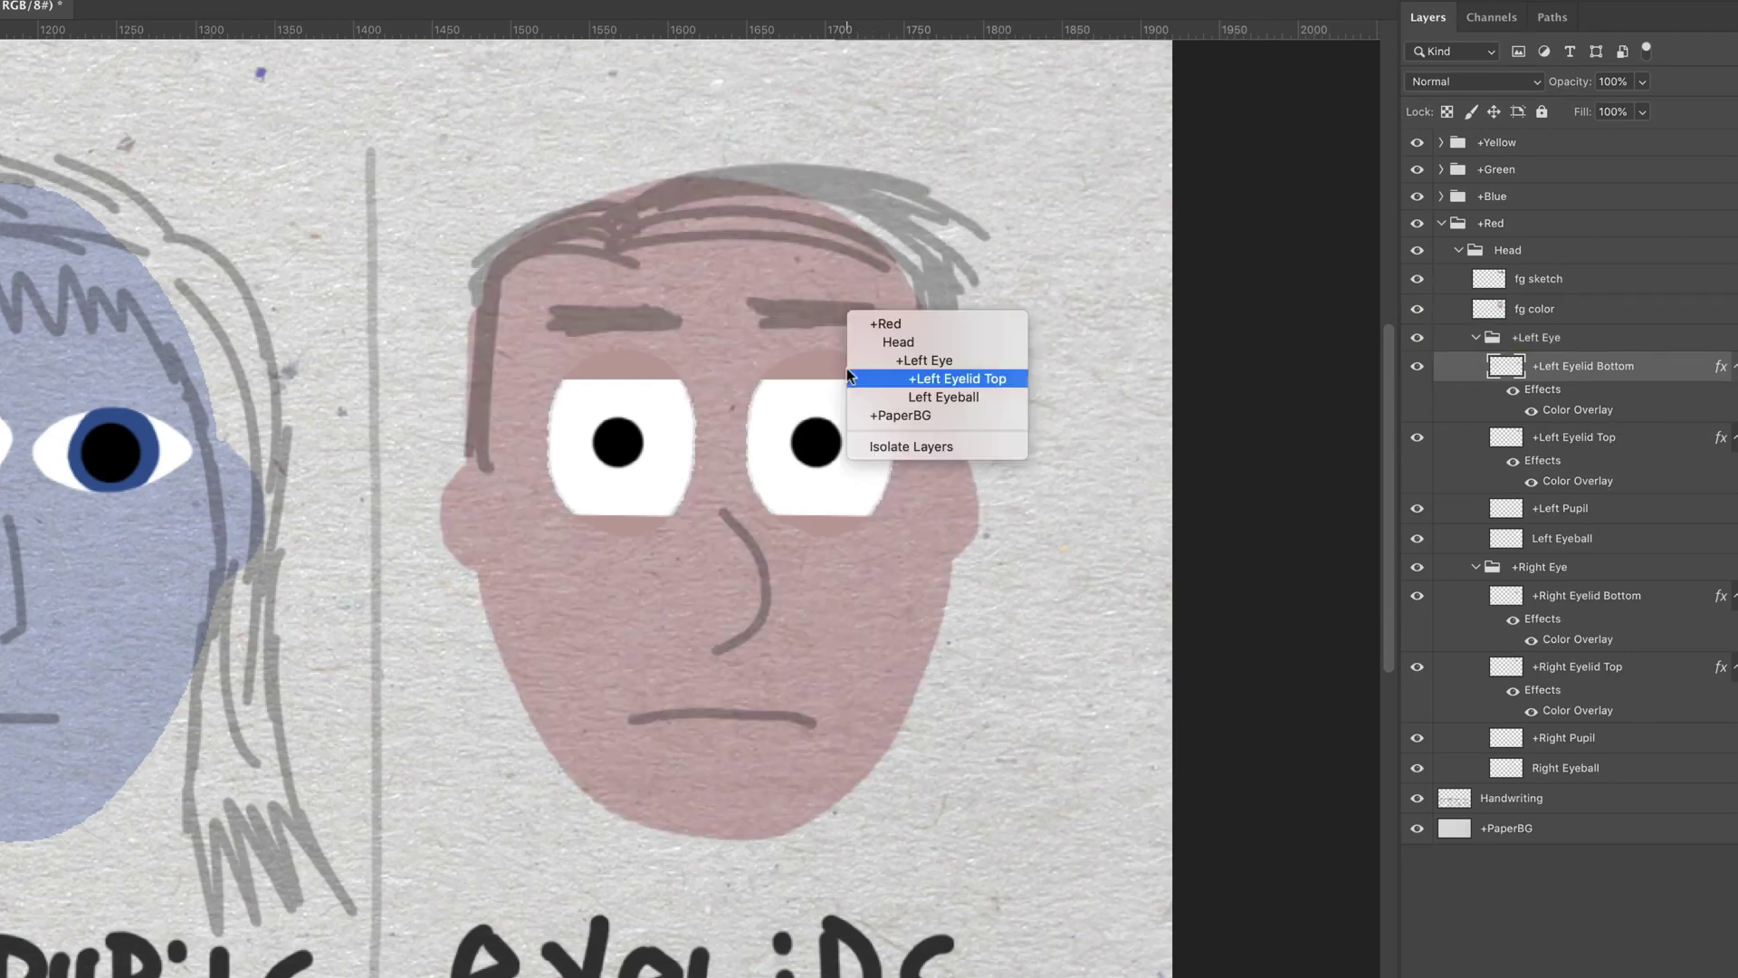
left_click(848, 377)
mouse_move(847, 376)
left_mouse_down()
mouse_move(856, 440)
mouse_move(942, 452)
mouse_move(881, 450)
mouse_move(896, 454)
mouse_move(846, 396)
mouse_move(842, 511)
mouse_move(845, 388)
mouse_move(772, 421)
mouse_move(841, 381)
left_mouse_up()
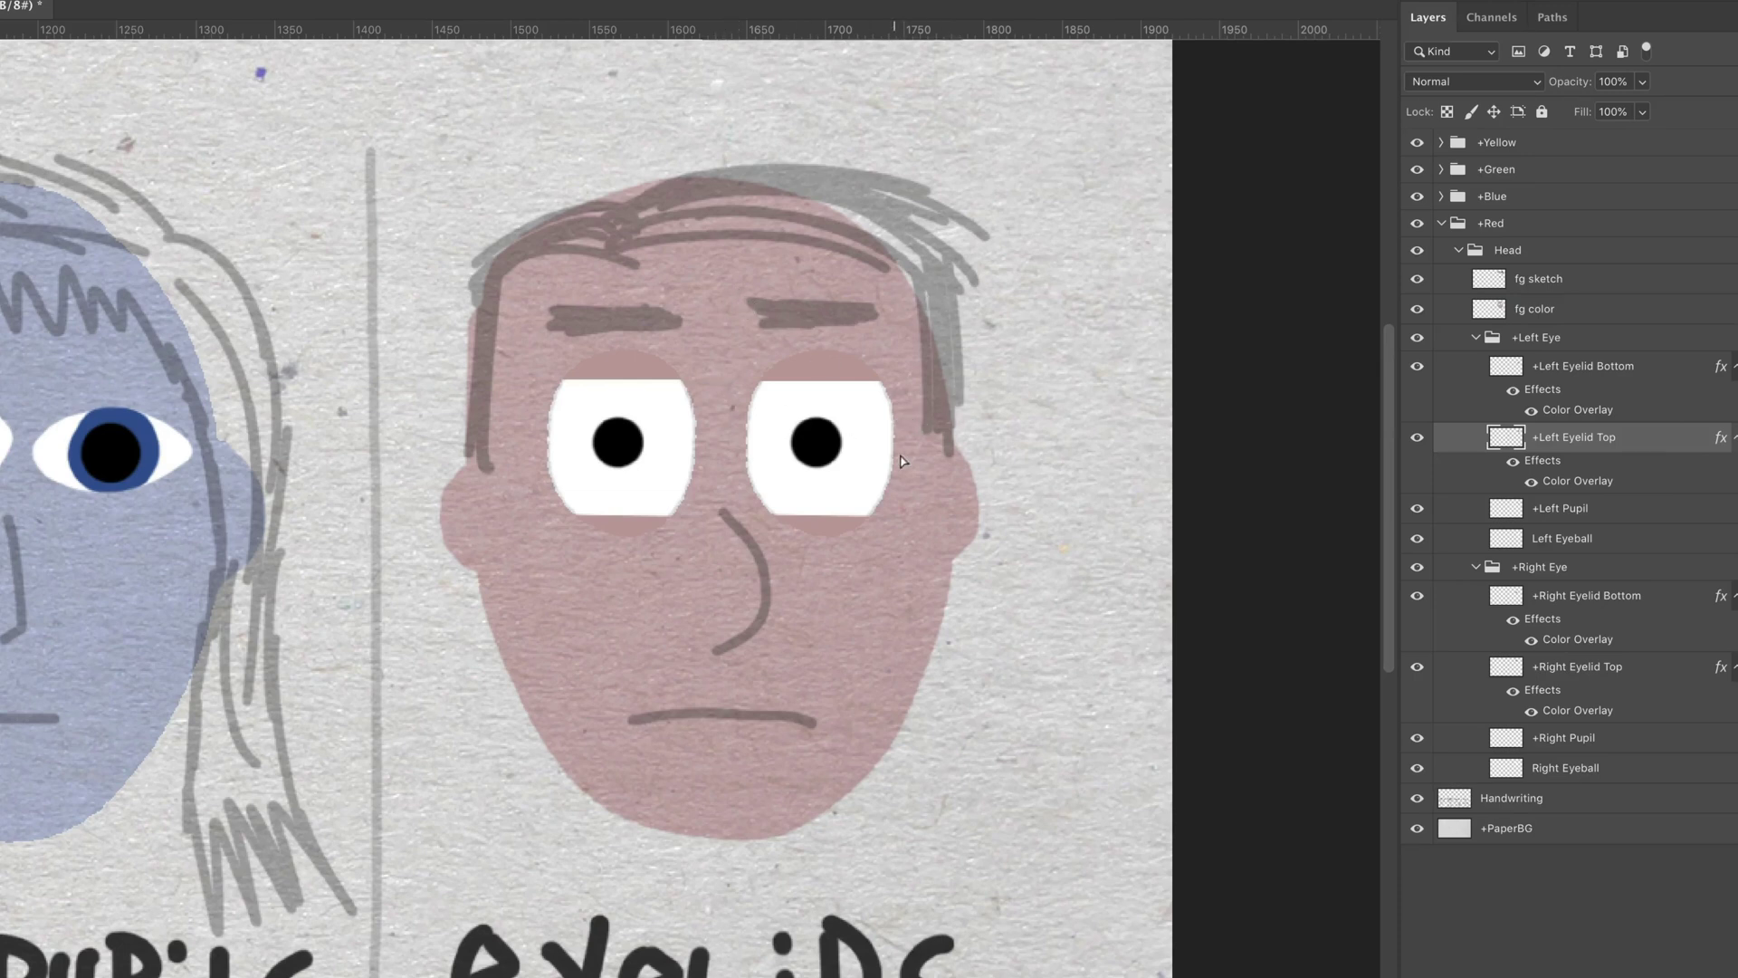
left_click_drag(903, 472, 884, 412)
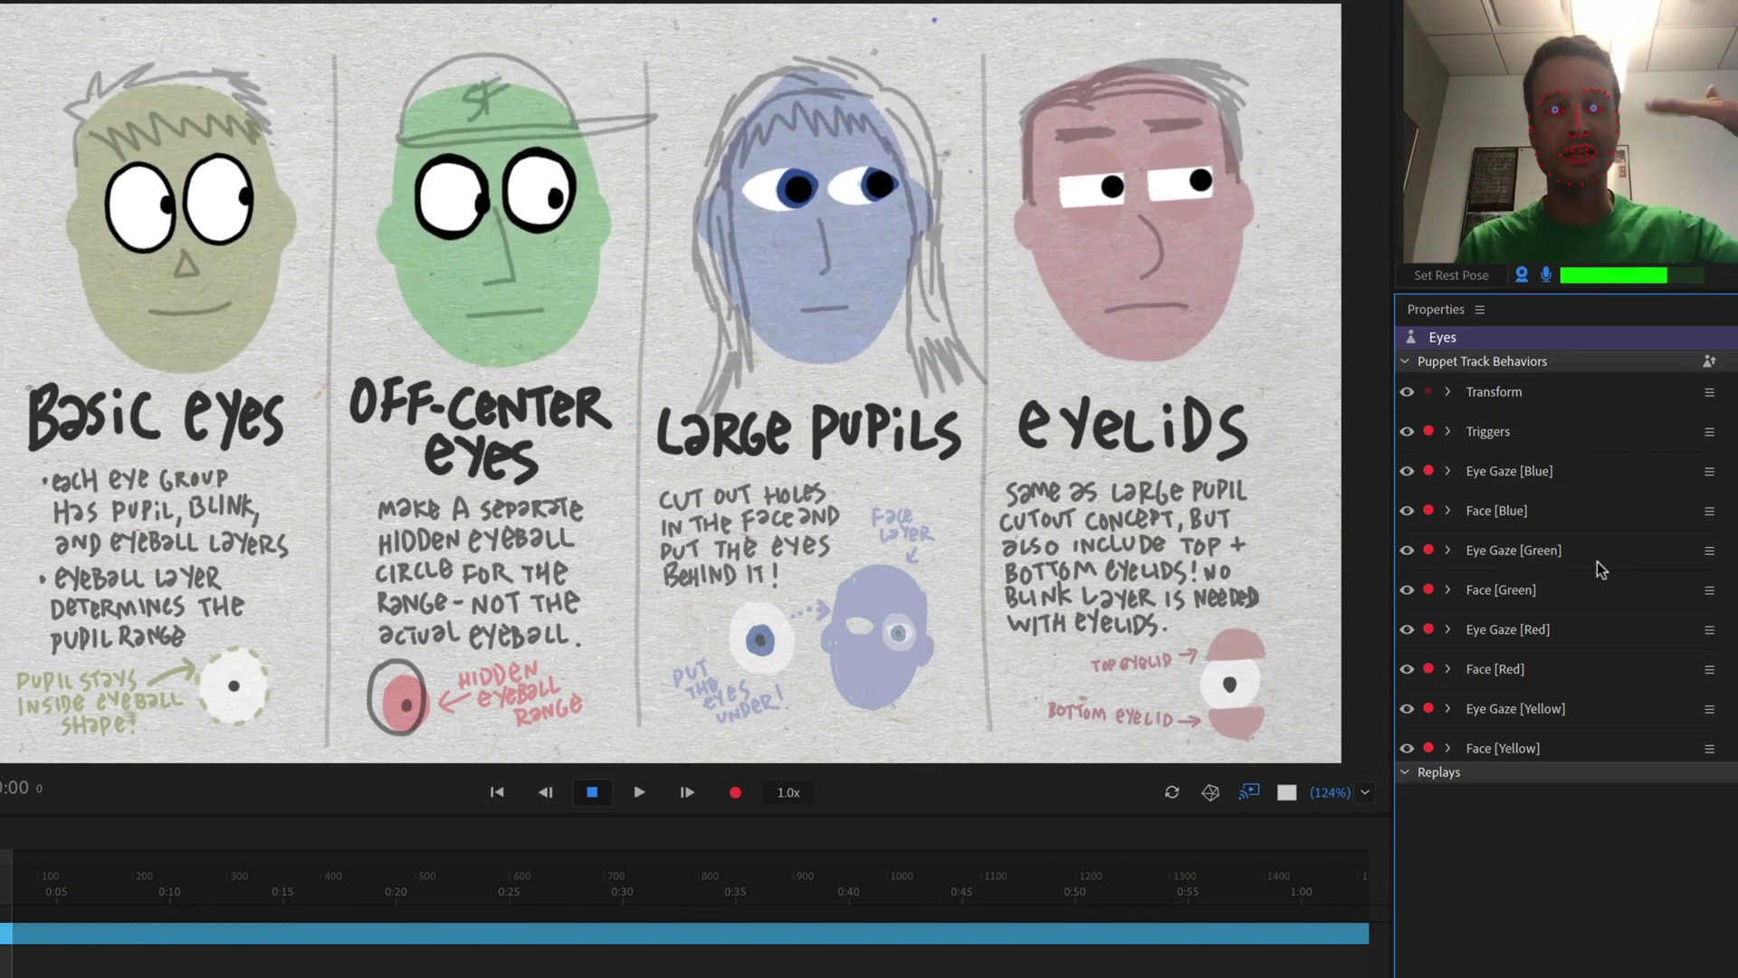
Lower the Eye Gaze [Yellow] Camera Strength from 100% to 71%
left_click(1449, 748)
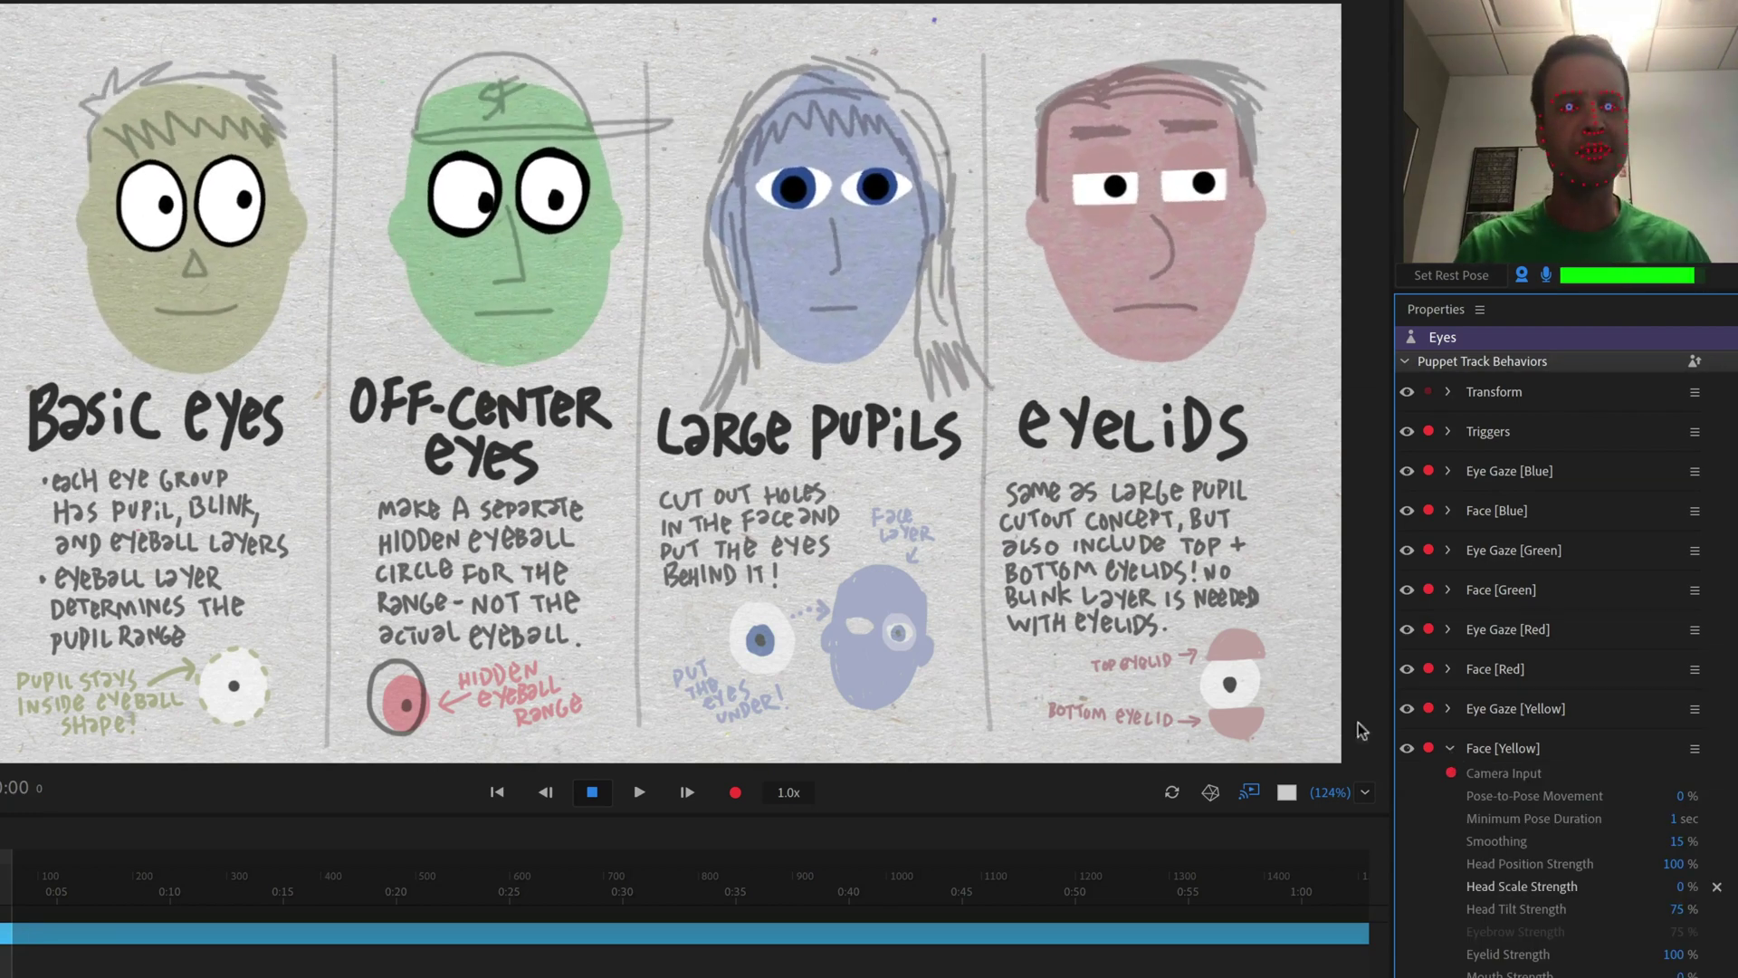
left_click(1448, 709)
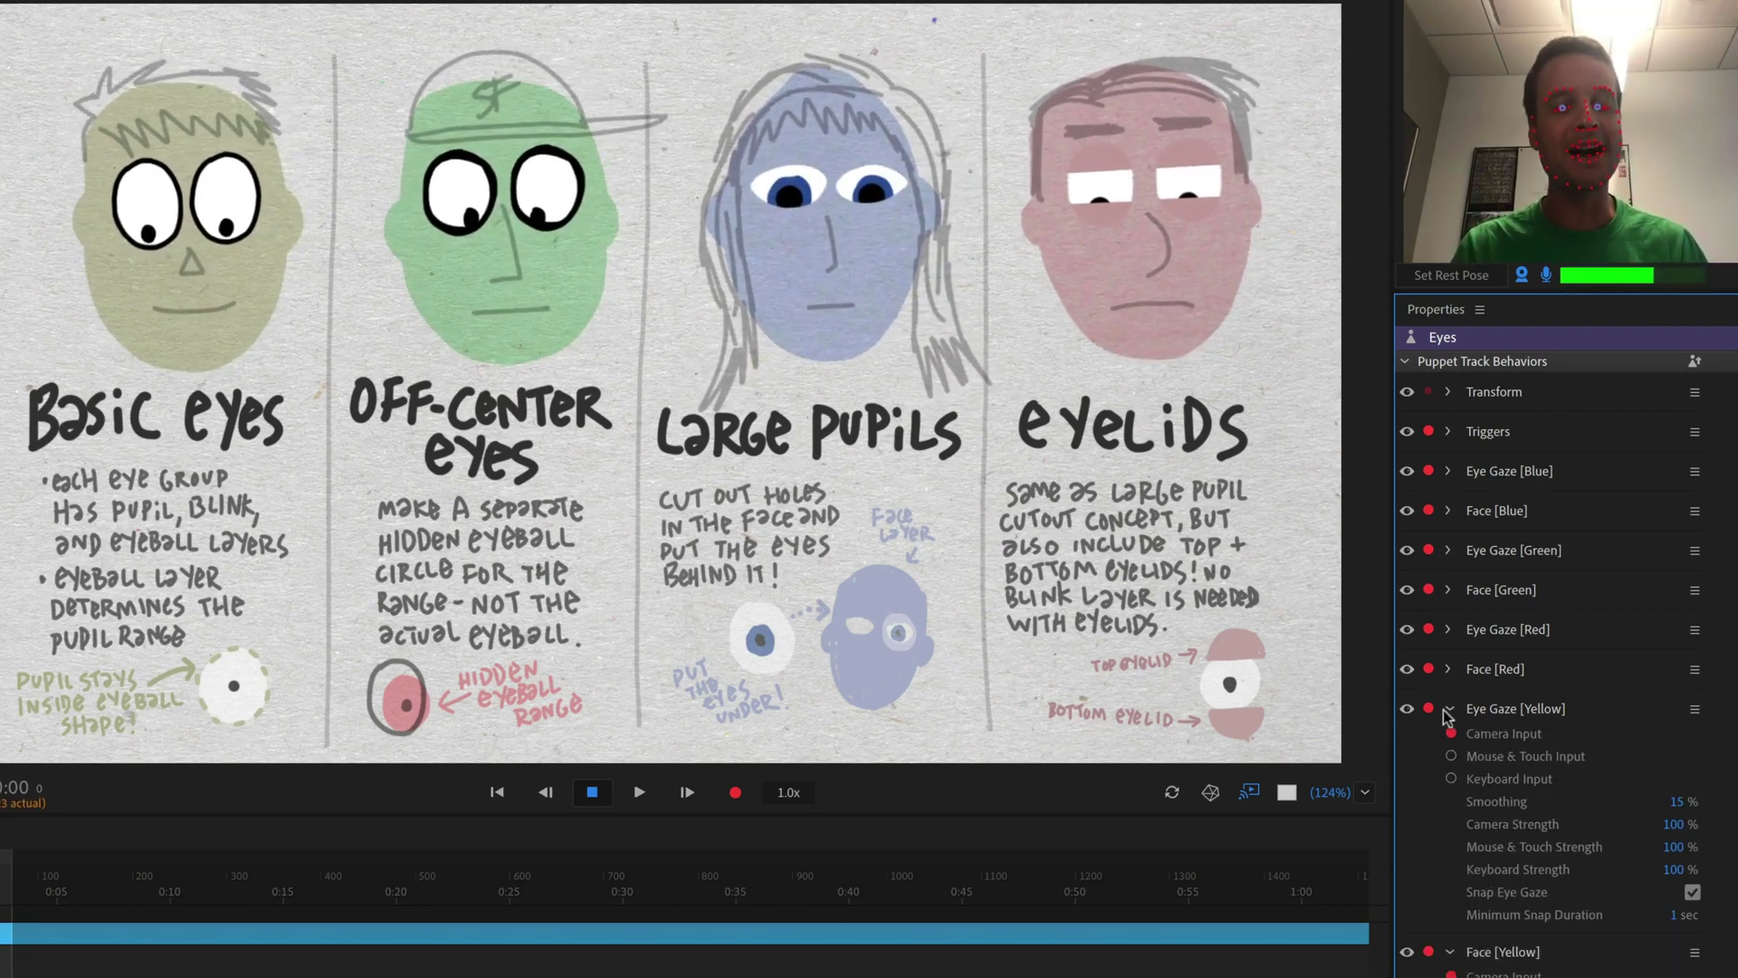
left_click_drag(1673, 824, 1614, 824)
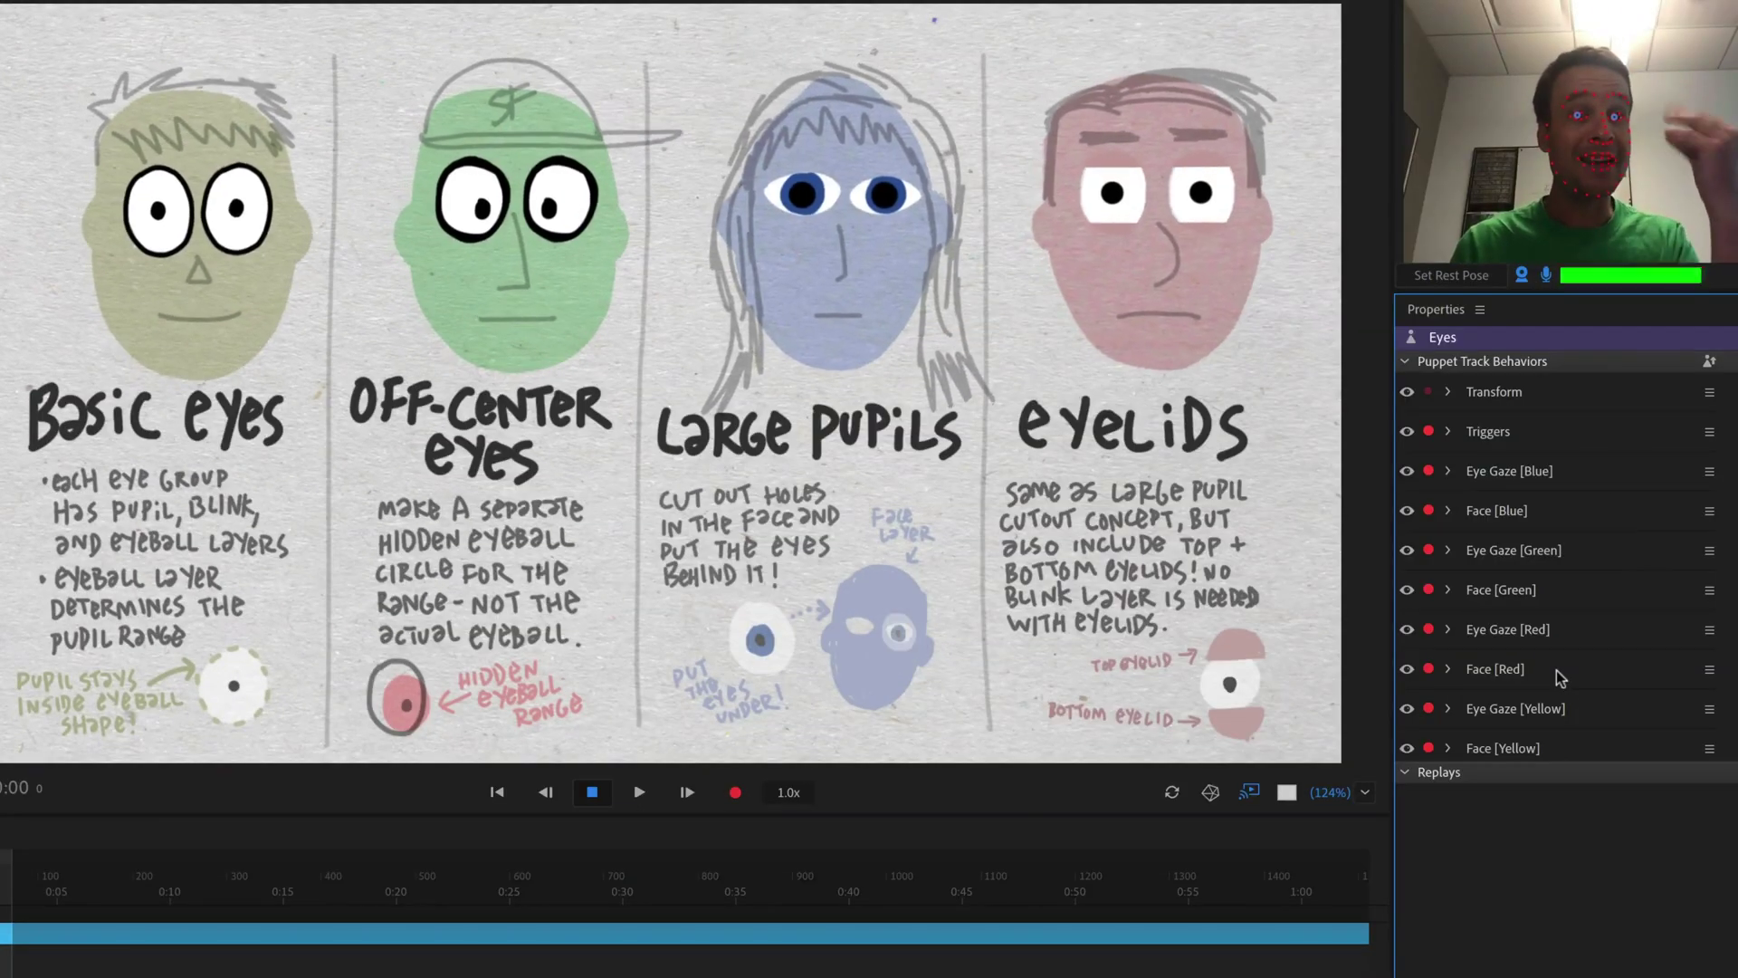
Reset Face [Red] Eyelid Strength, enter 25%, then scrub it back to 50%
left_click(1449, 669)
scroll(1574, 665, "down", 1)
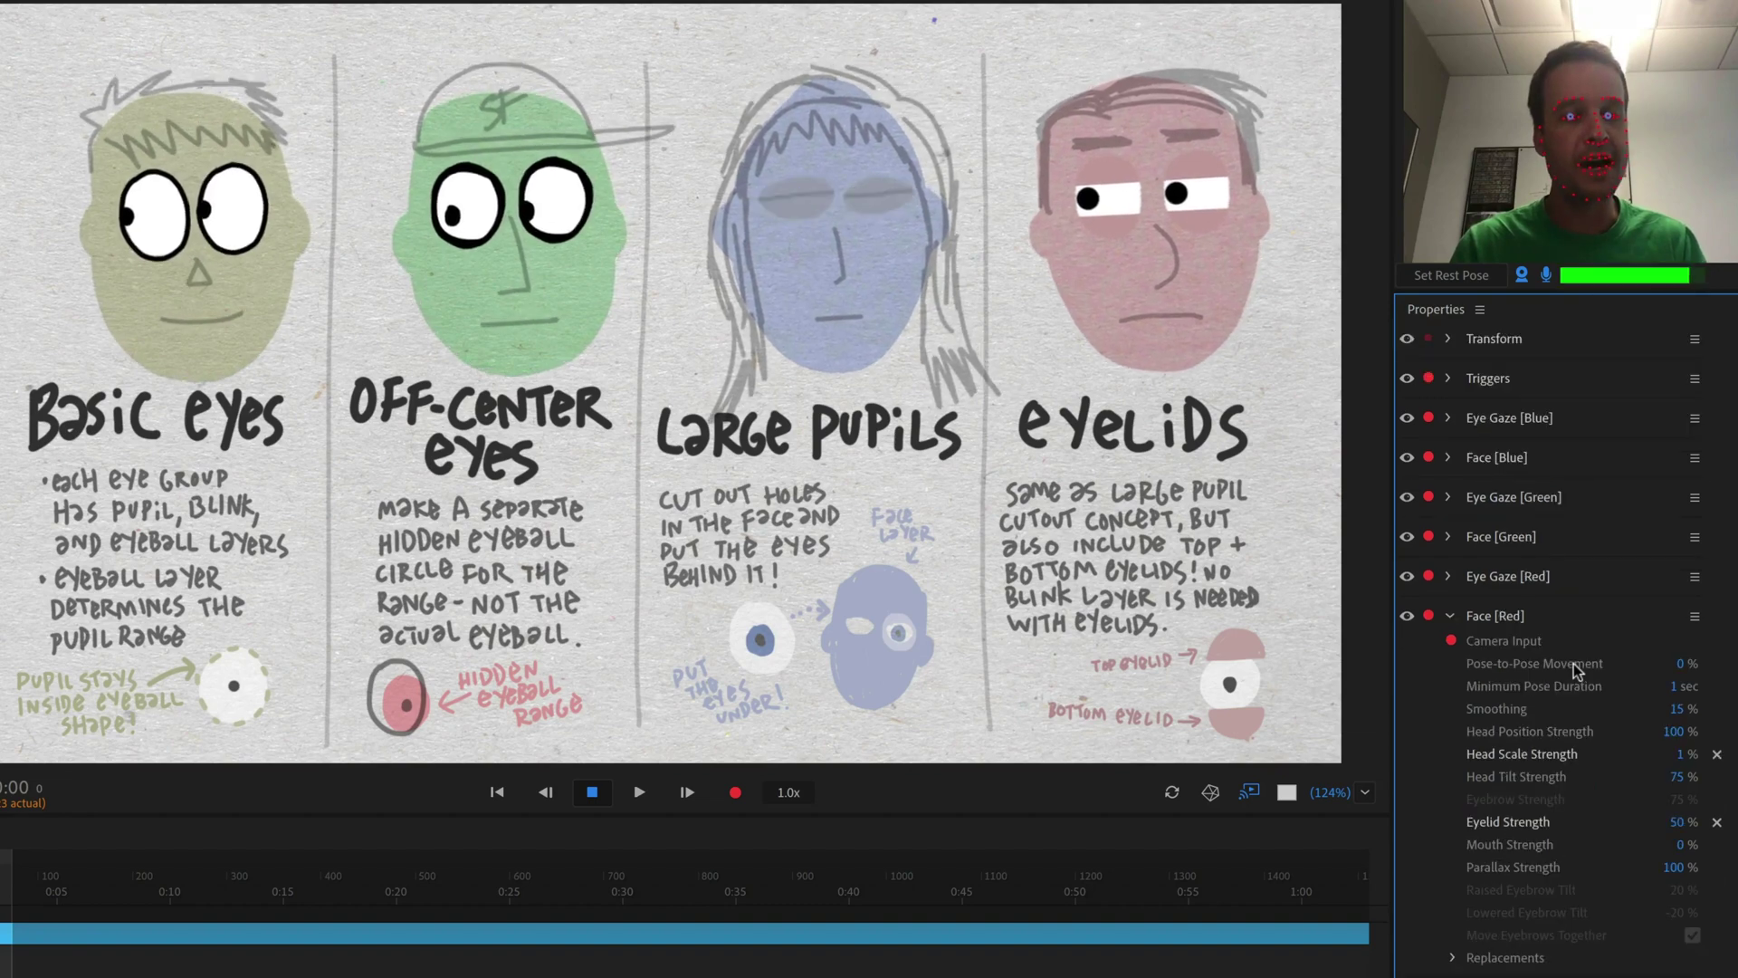
left_click(1718, 824)
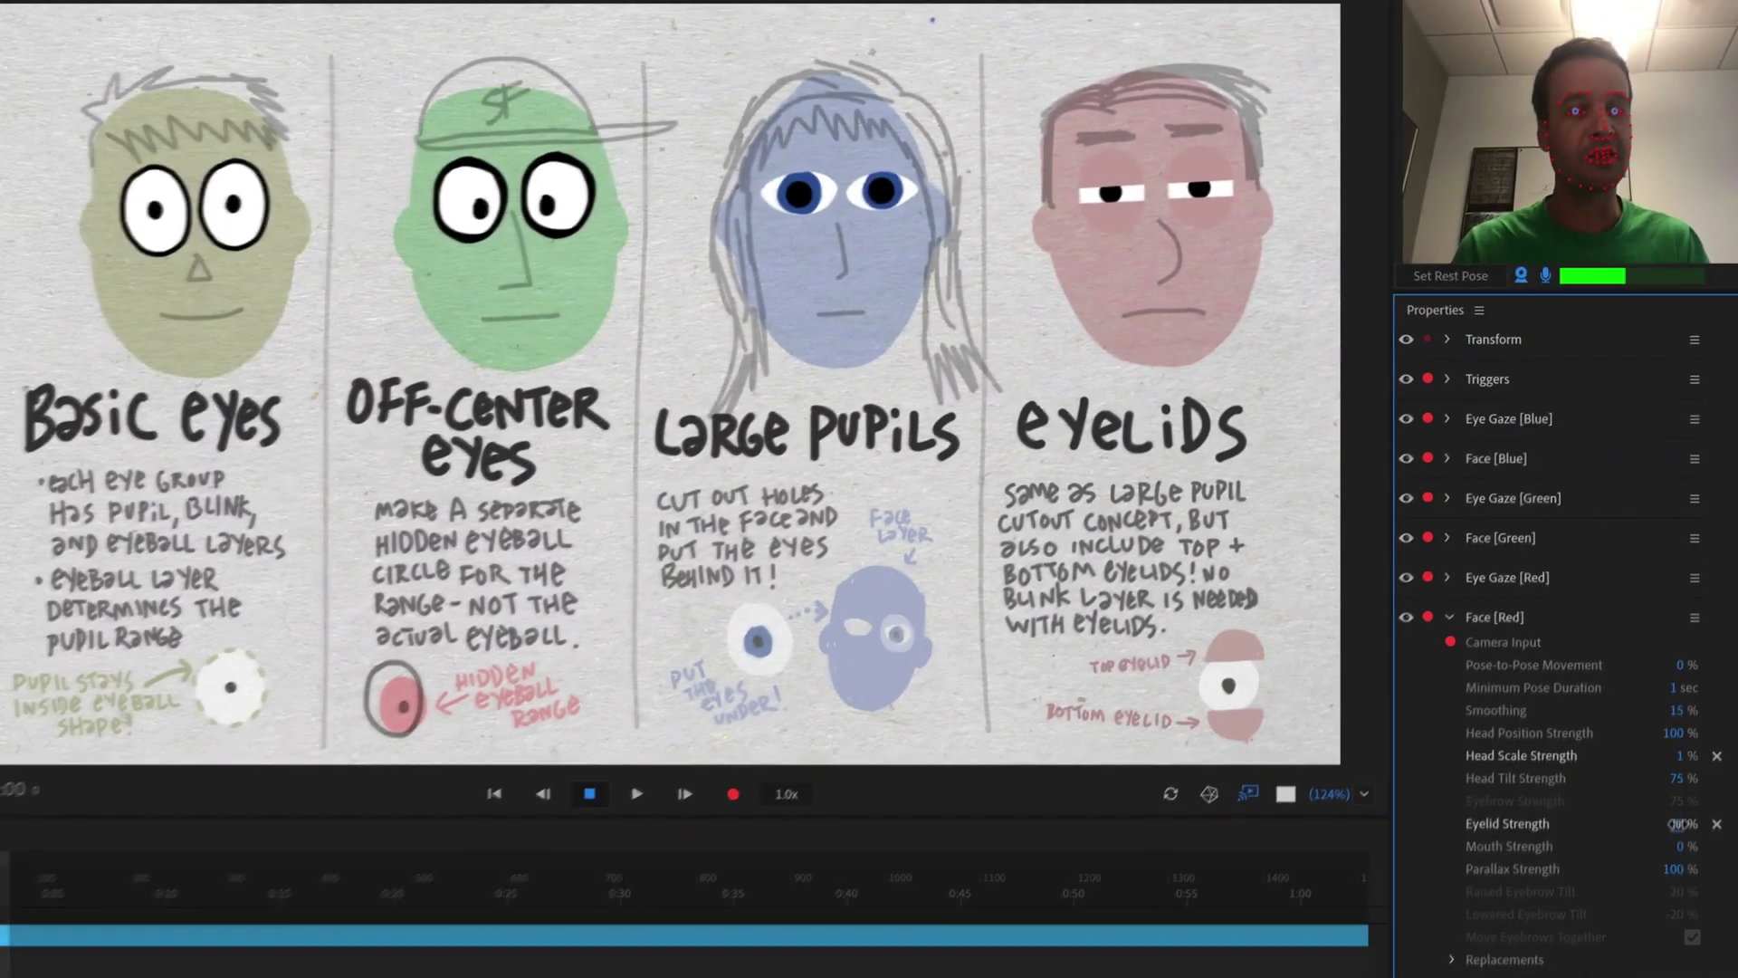
left_click(1678, 824)
type("50")
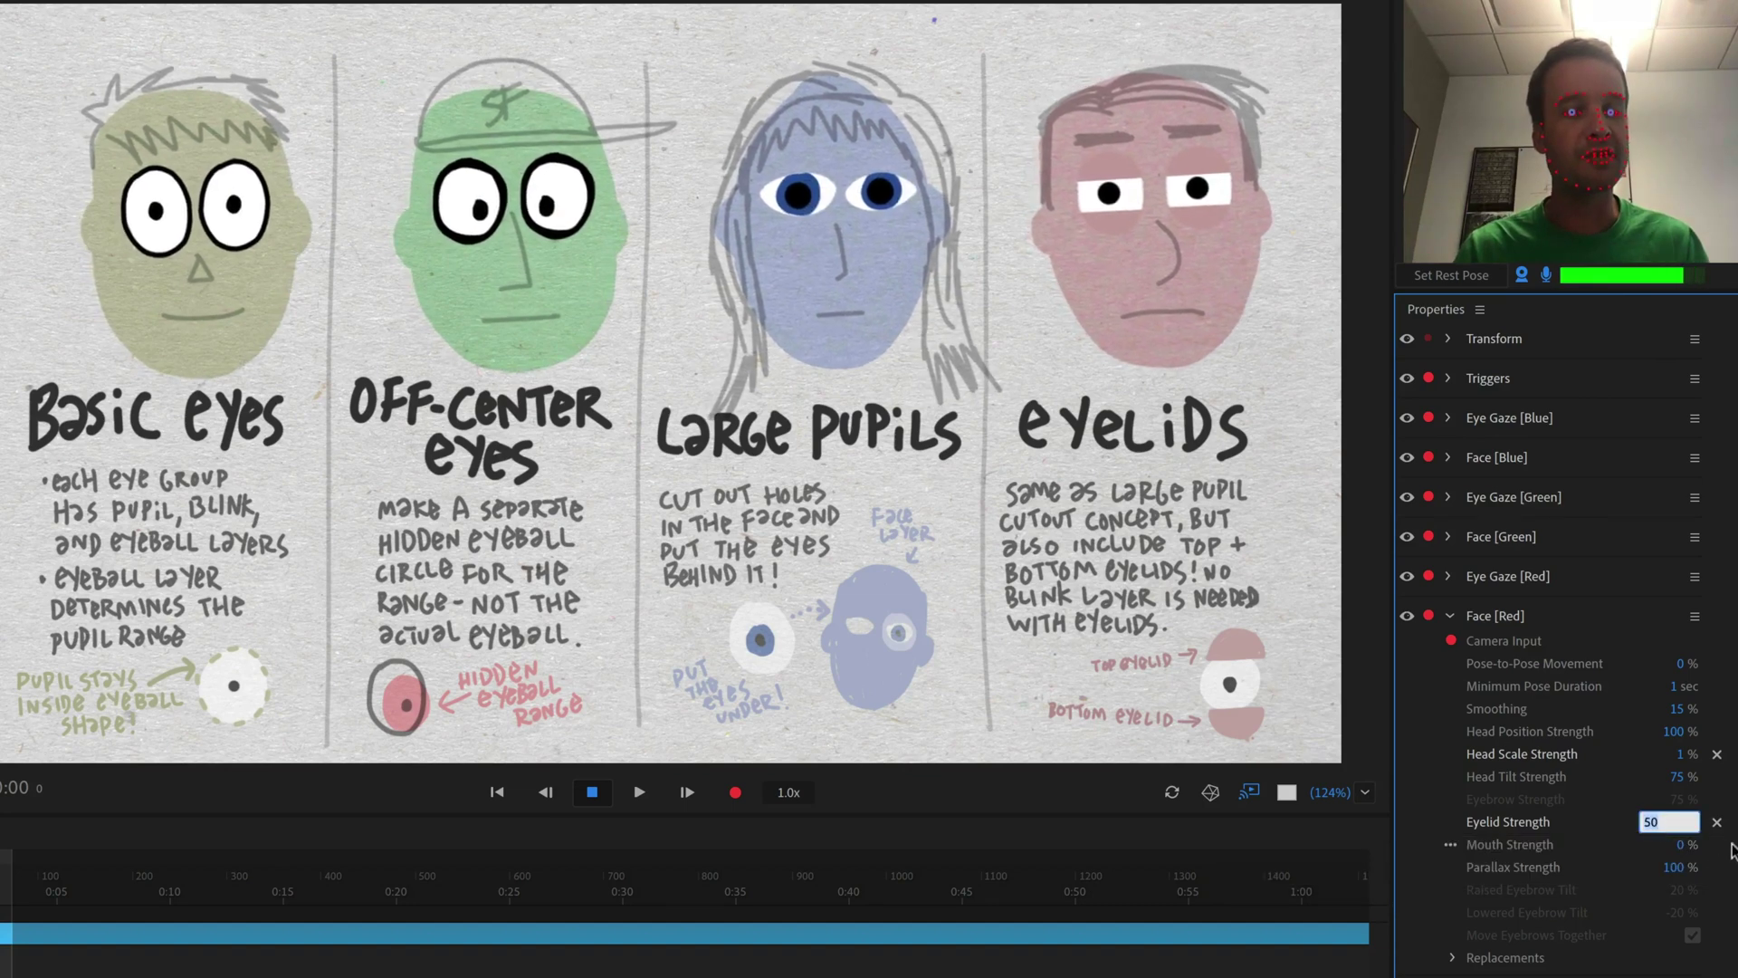
key("Return")
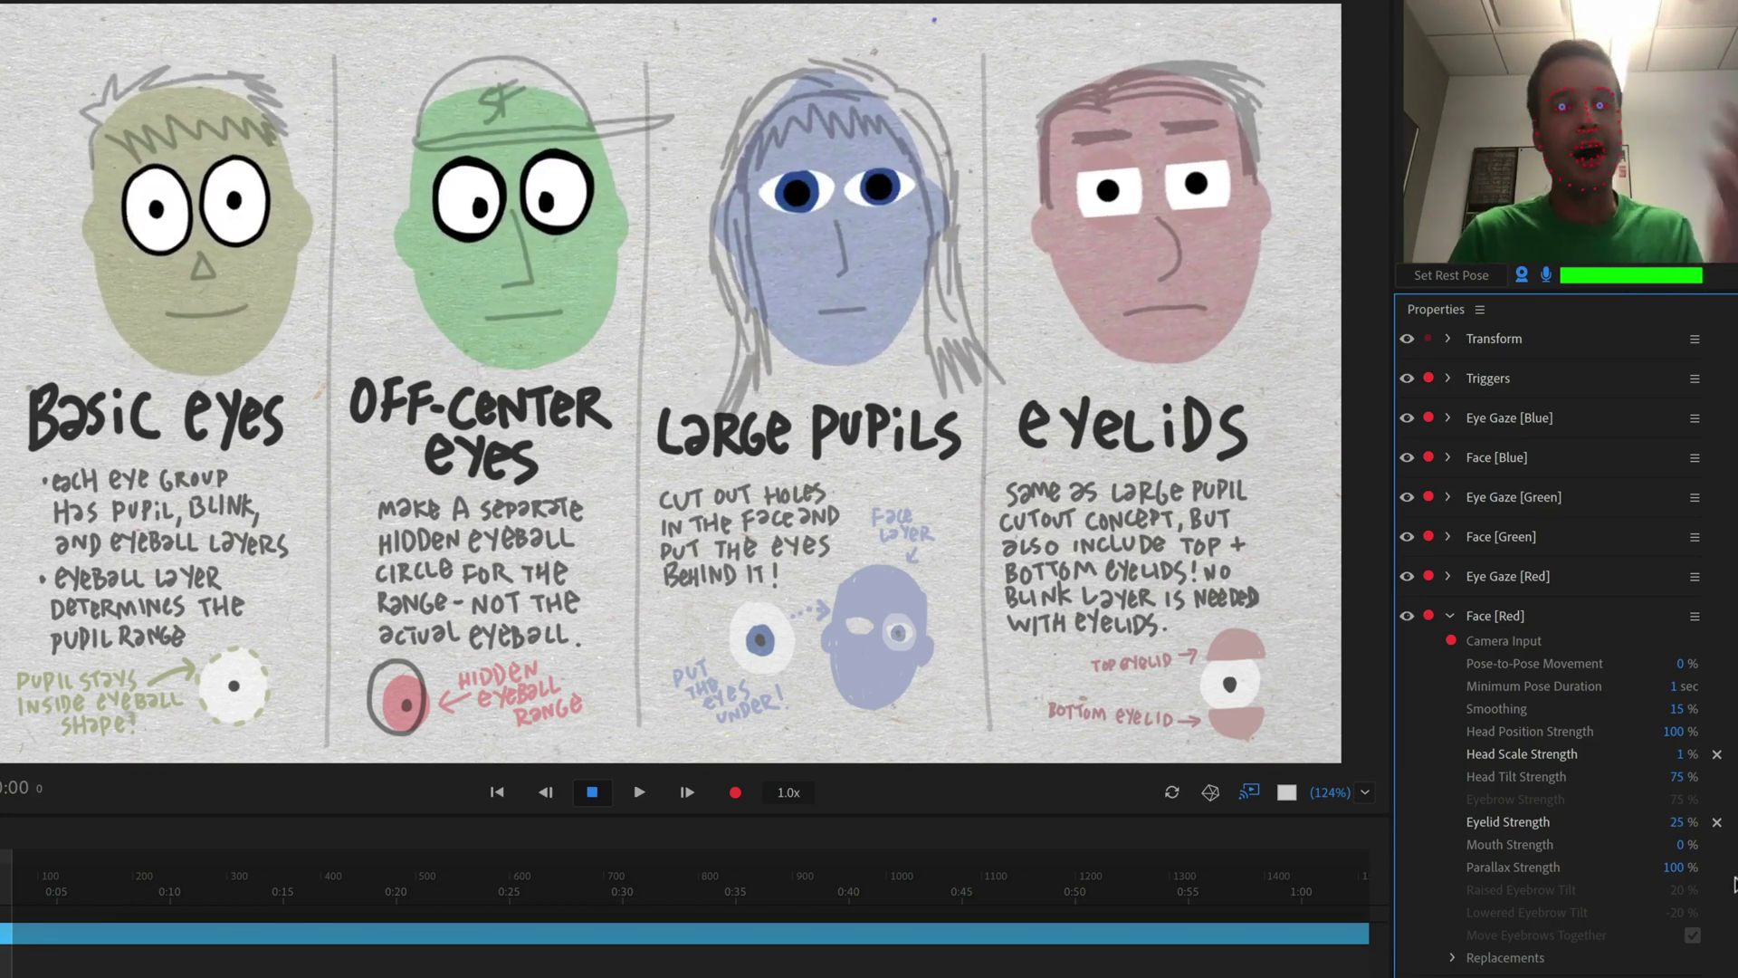
left_click_drag(1678, 822, 1700, 823)
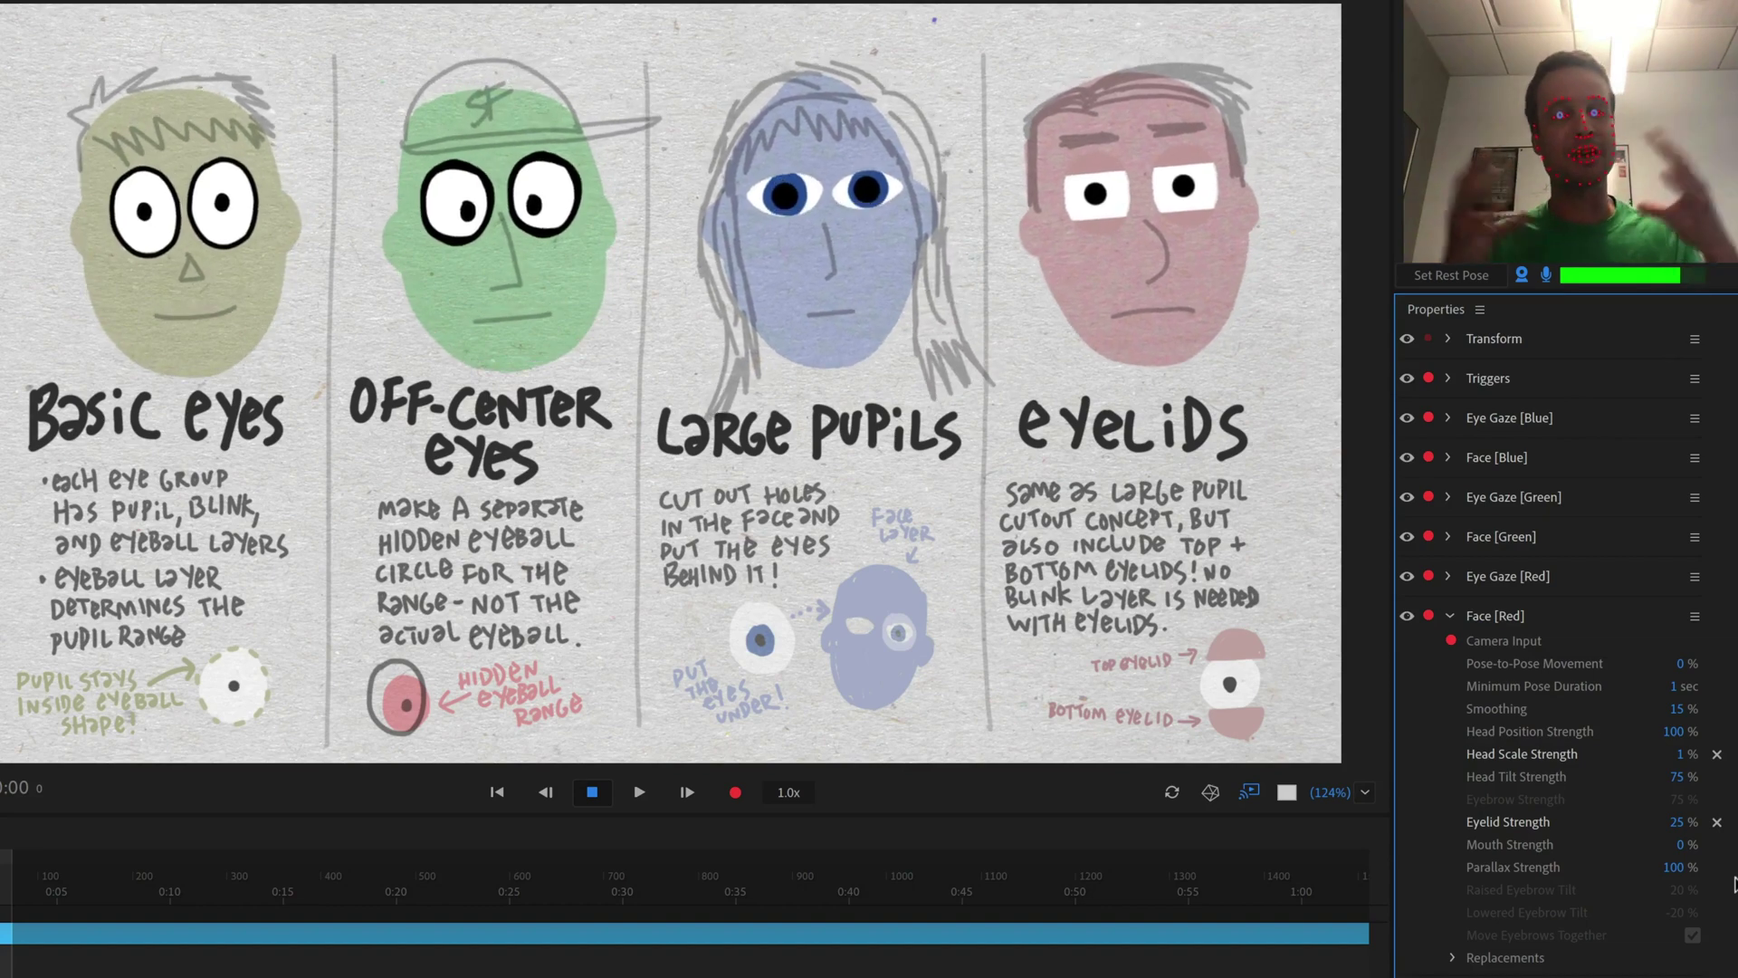
Reset the face-tracking rest pose with Set Rest Pose
left_click(1452, 275)
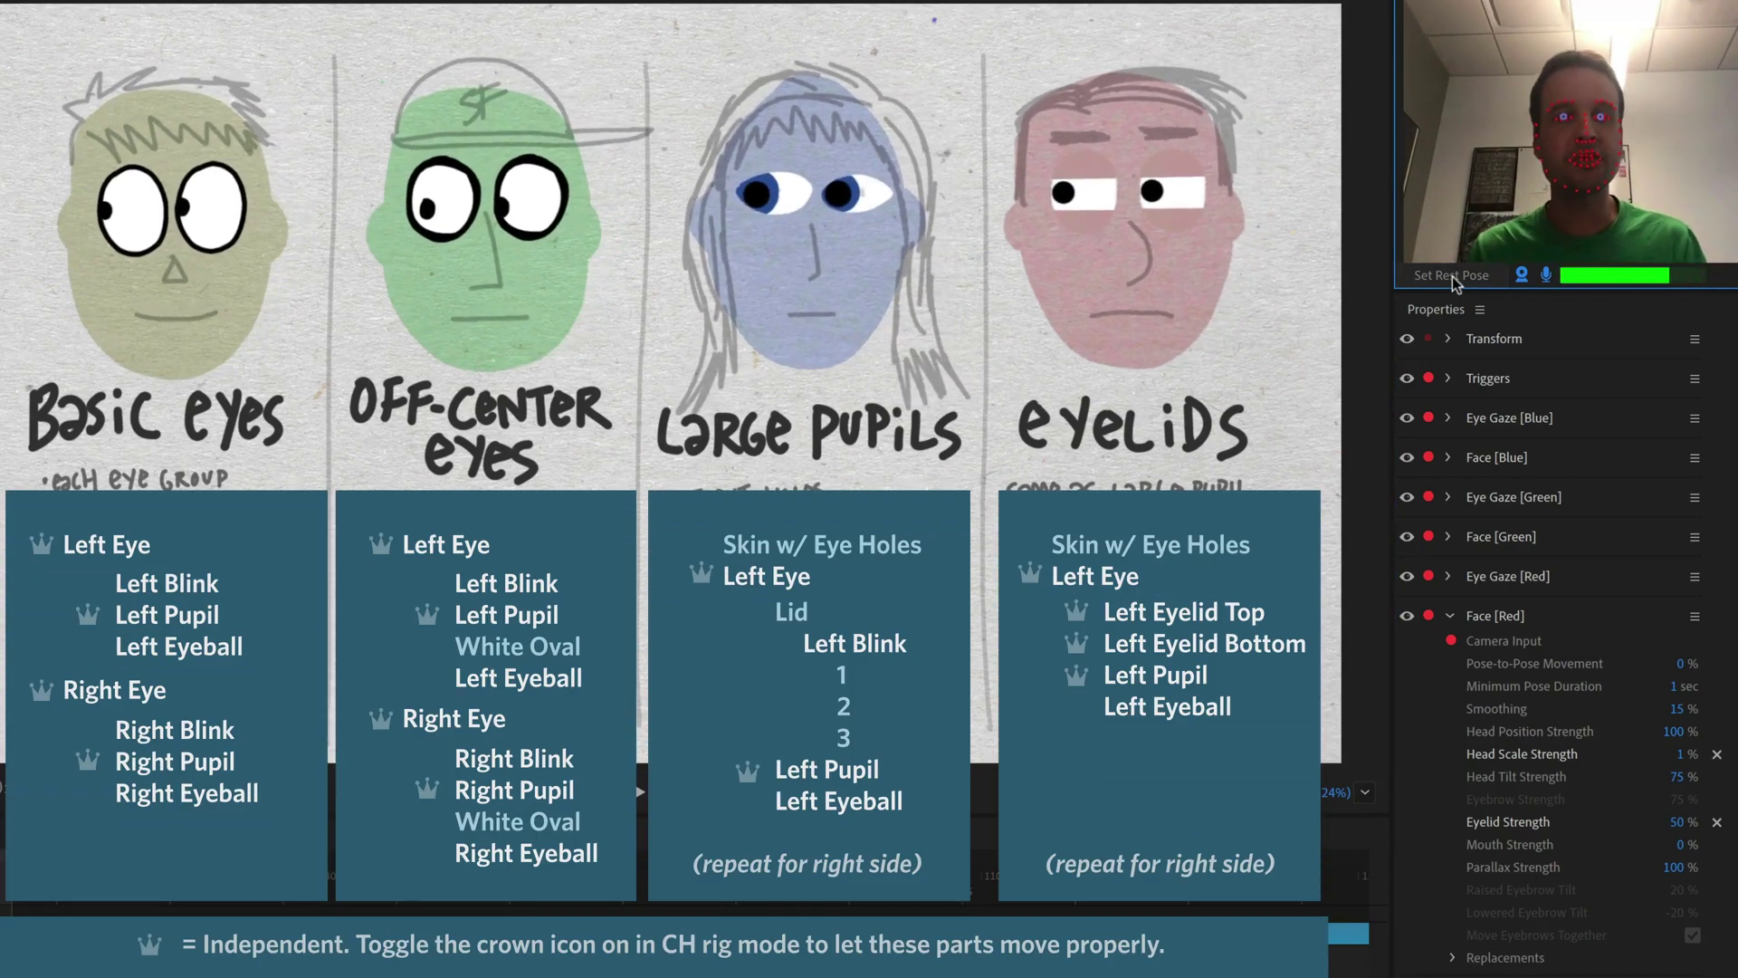